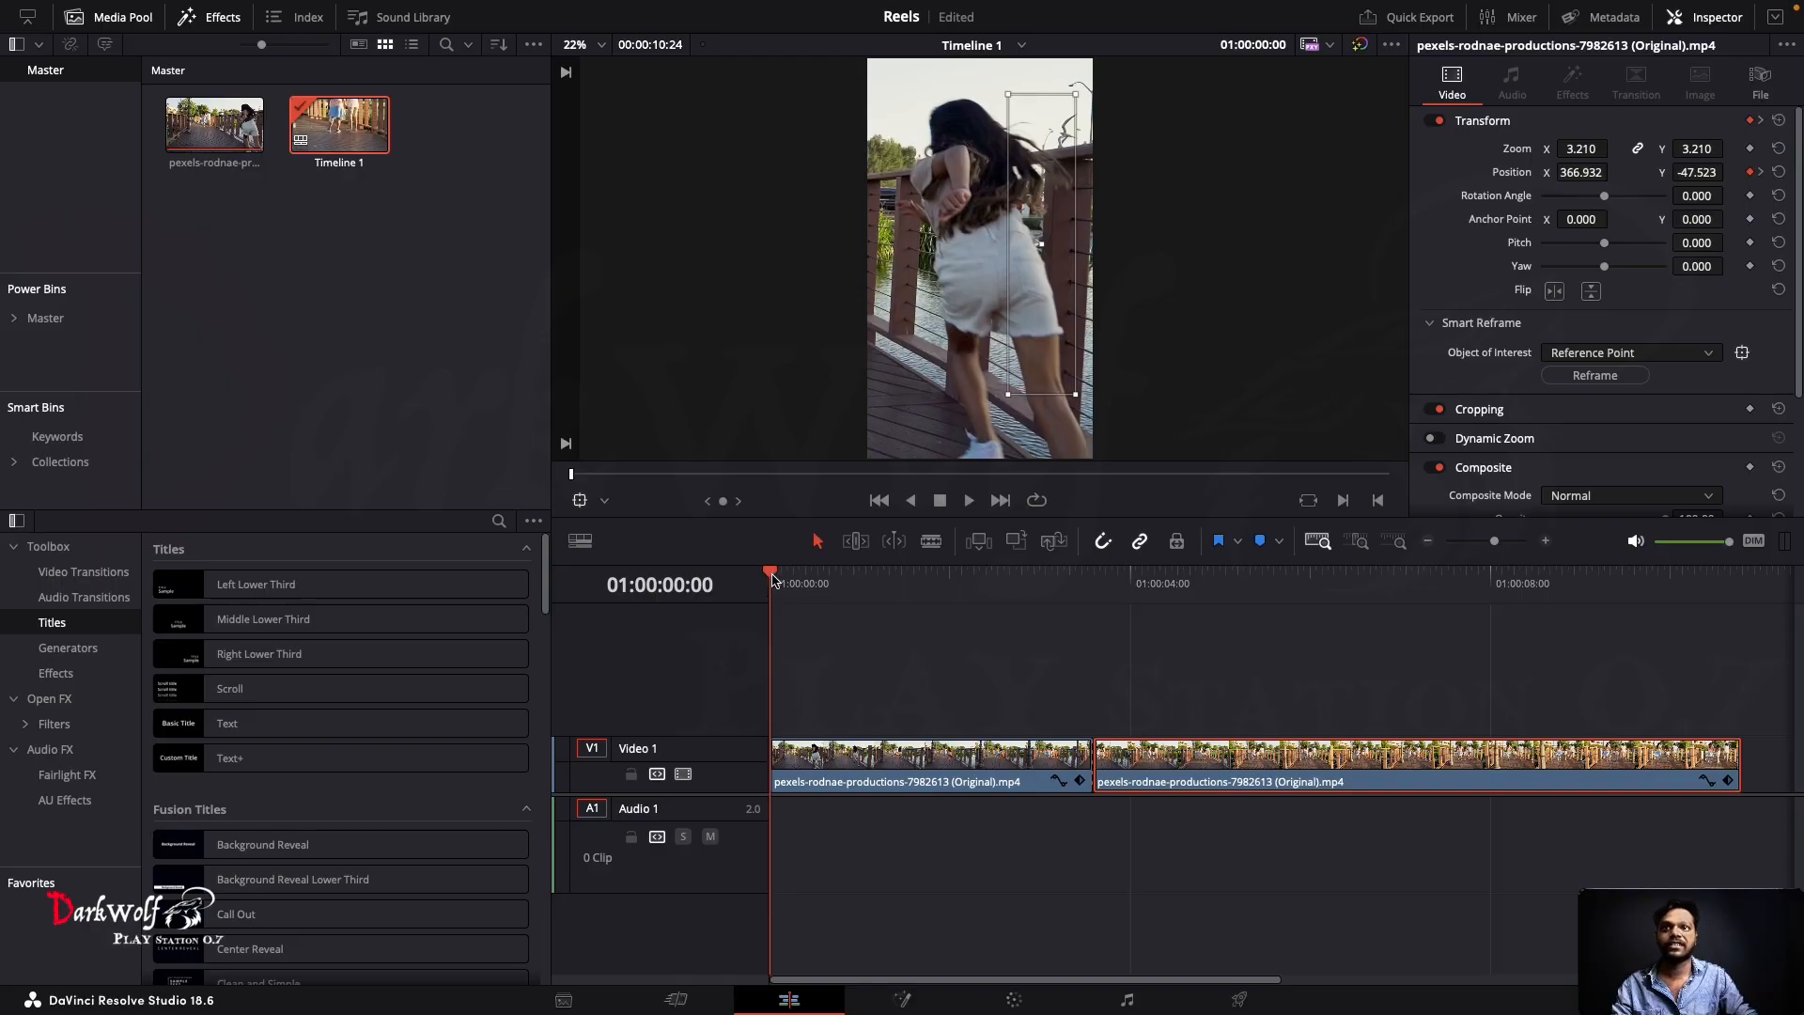
Step: Undo the Smart Reframe and split edits on Timeline 1, and play the single vertical clip from the start
{"action": "key", "text": "space"}
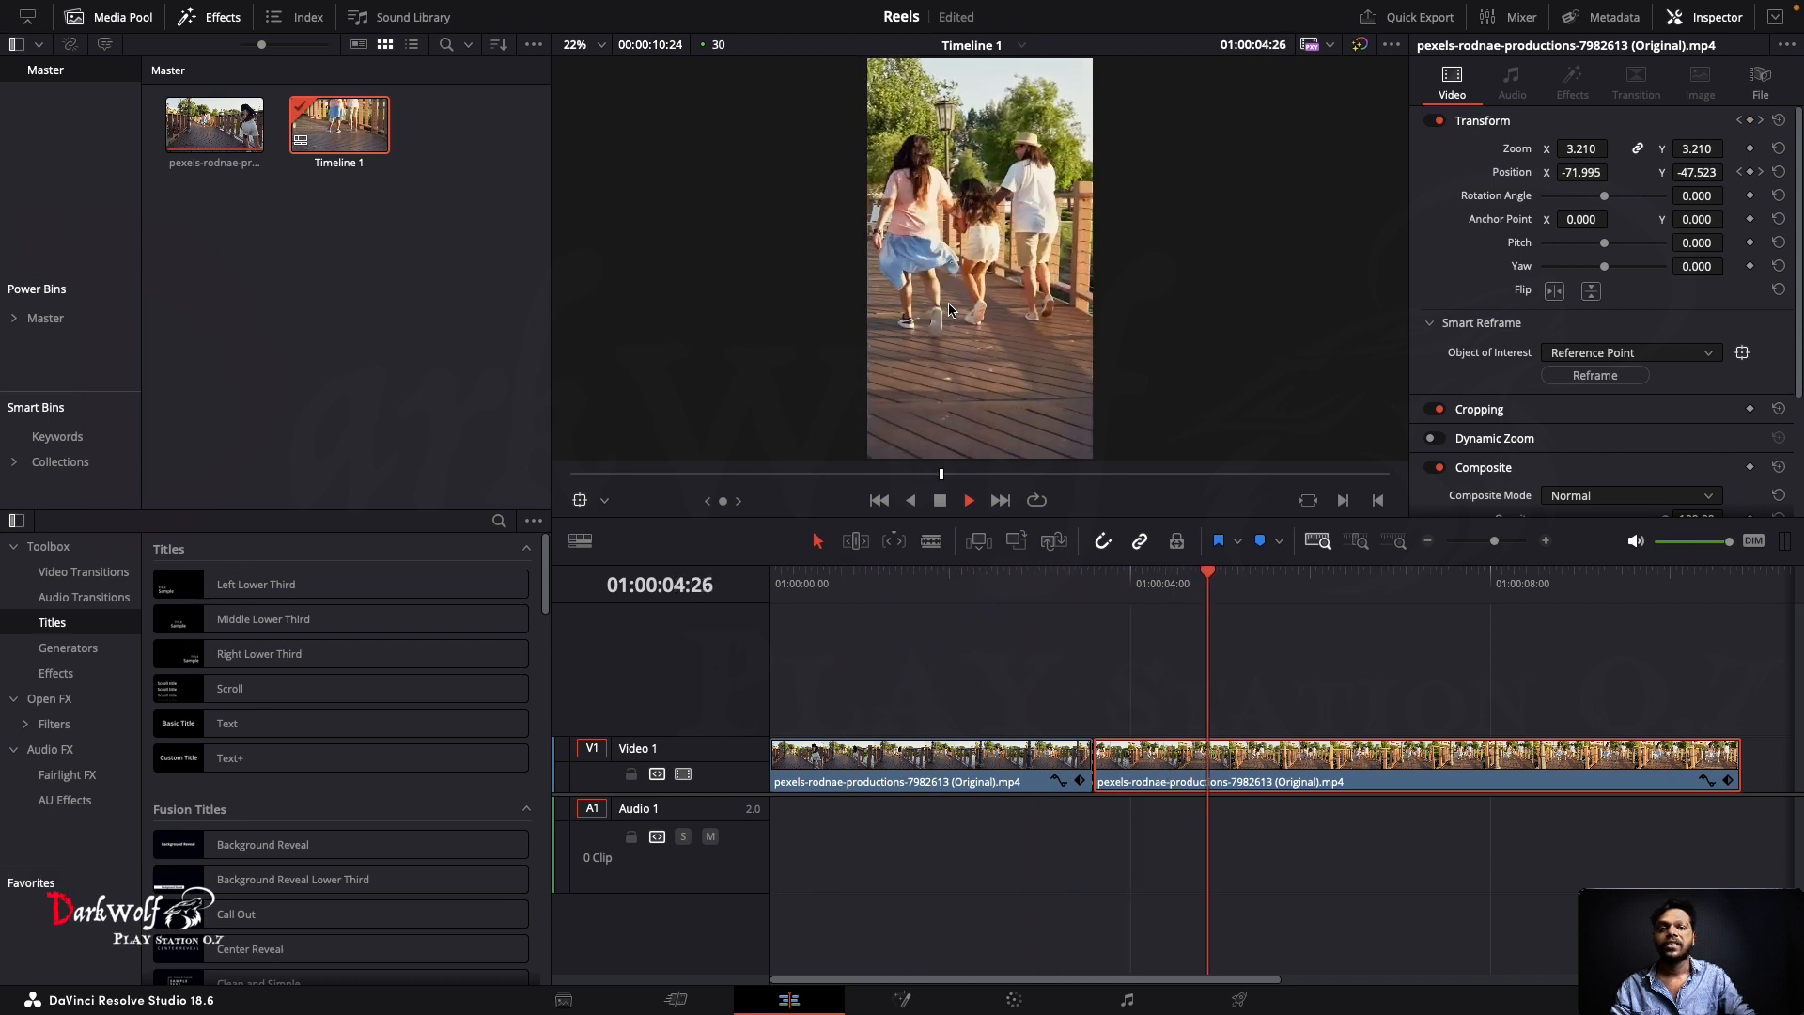
{"action": "key", "text": "space"}
{"action": "key", "text": "super+z"}
{"action": "key", "text": "super+z"}
{"action": "key", "text": "super+z"}
{"action": "key", "text": "super+z"}
{"action": "key", "text": "super+z"}
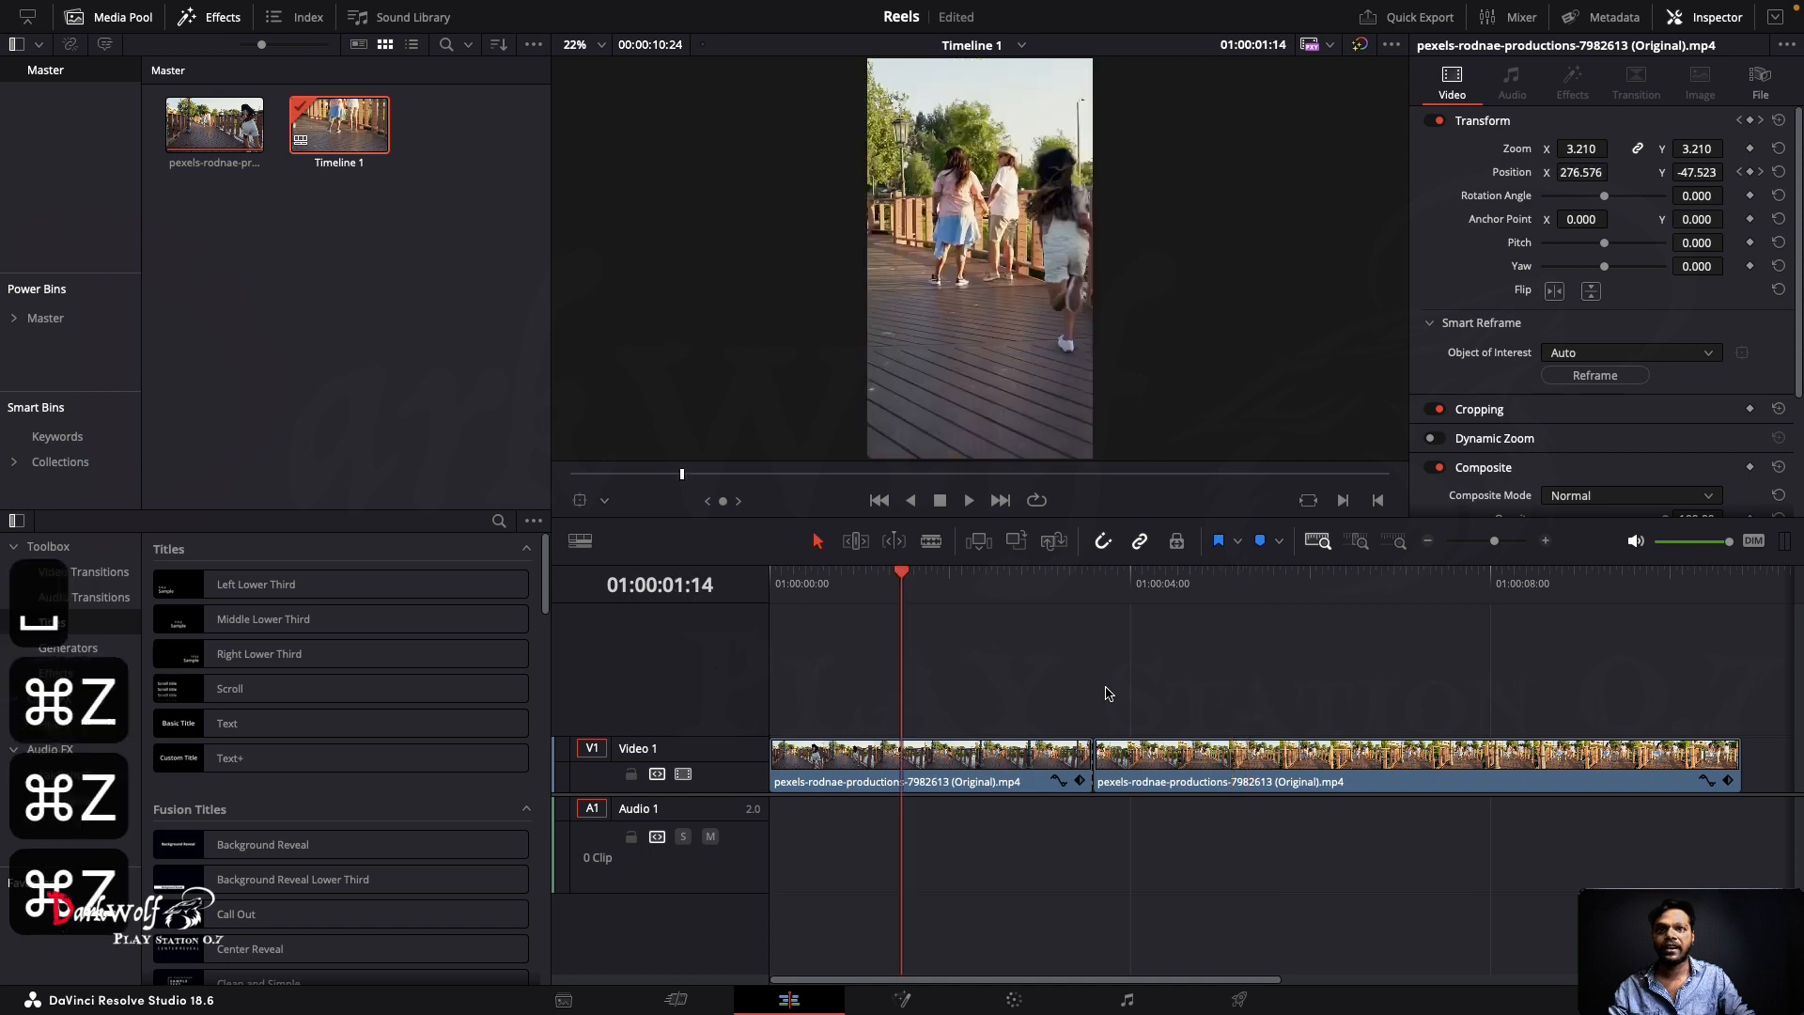
{"action": "left_click", "coordinate": [886, 592]}
{"action": "key", "text": "Home"}
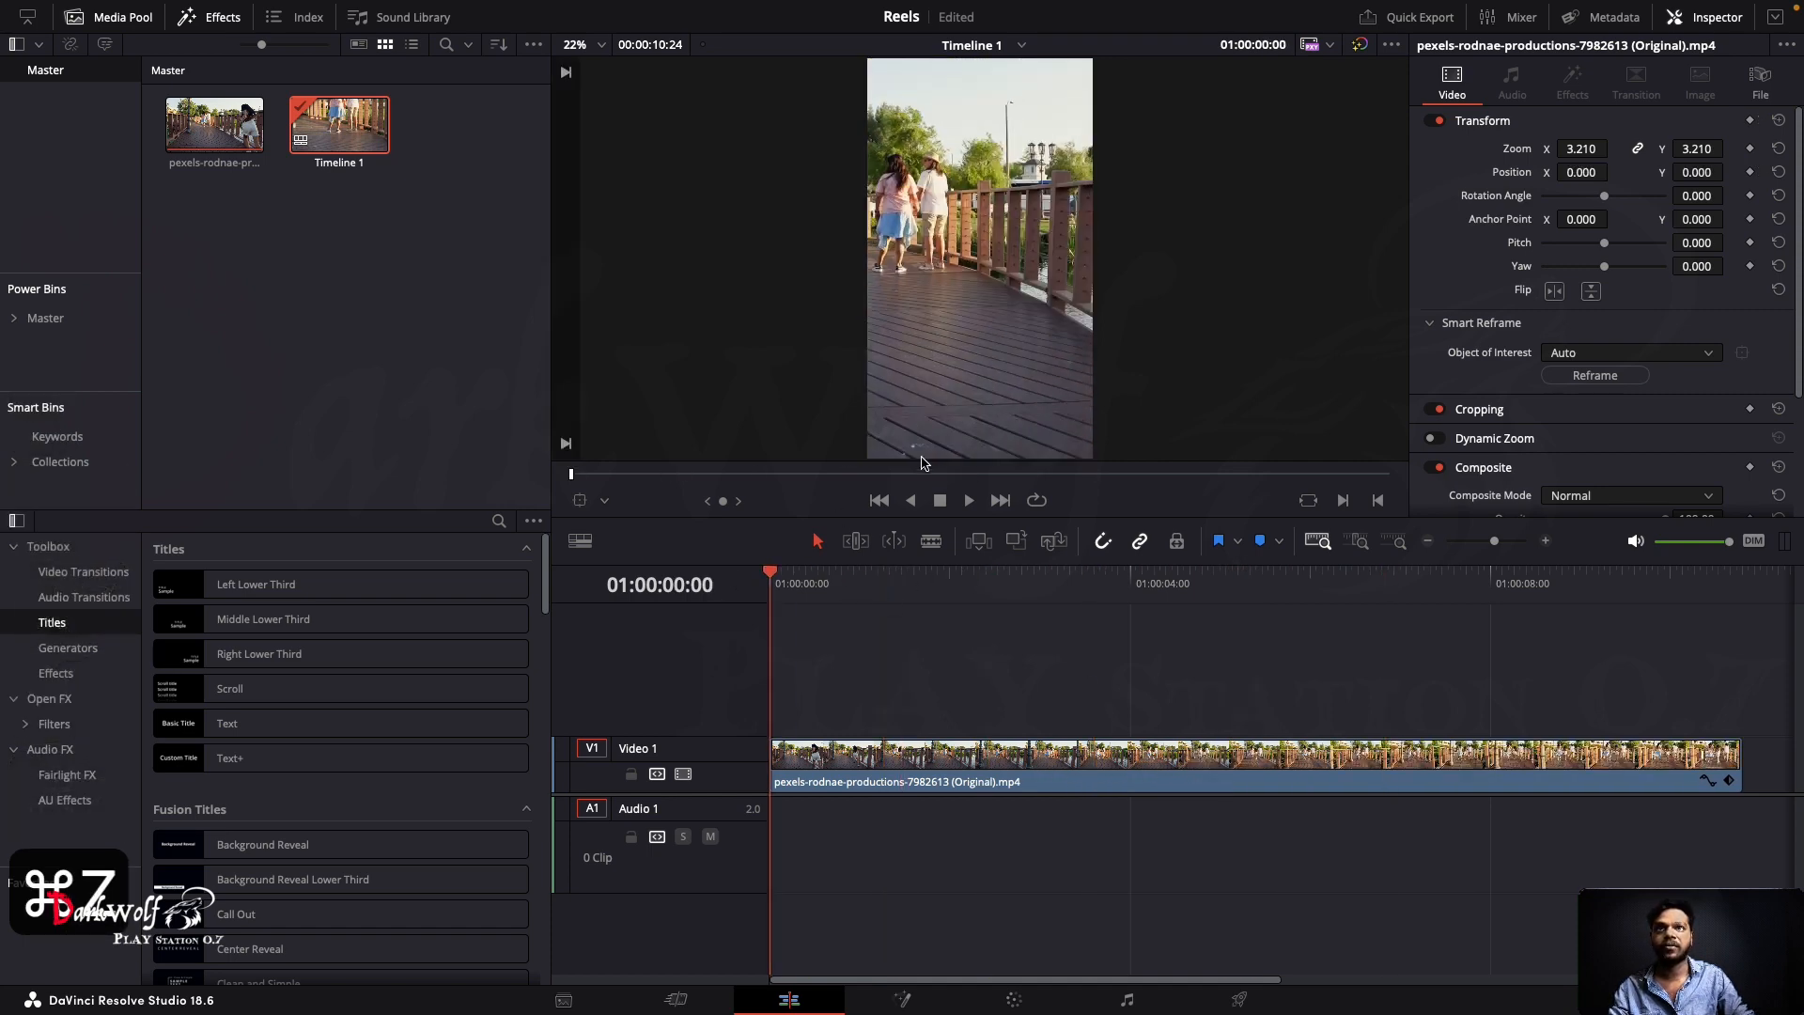
{"action": "key", "text": "space"}
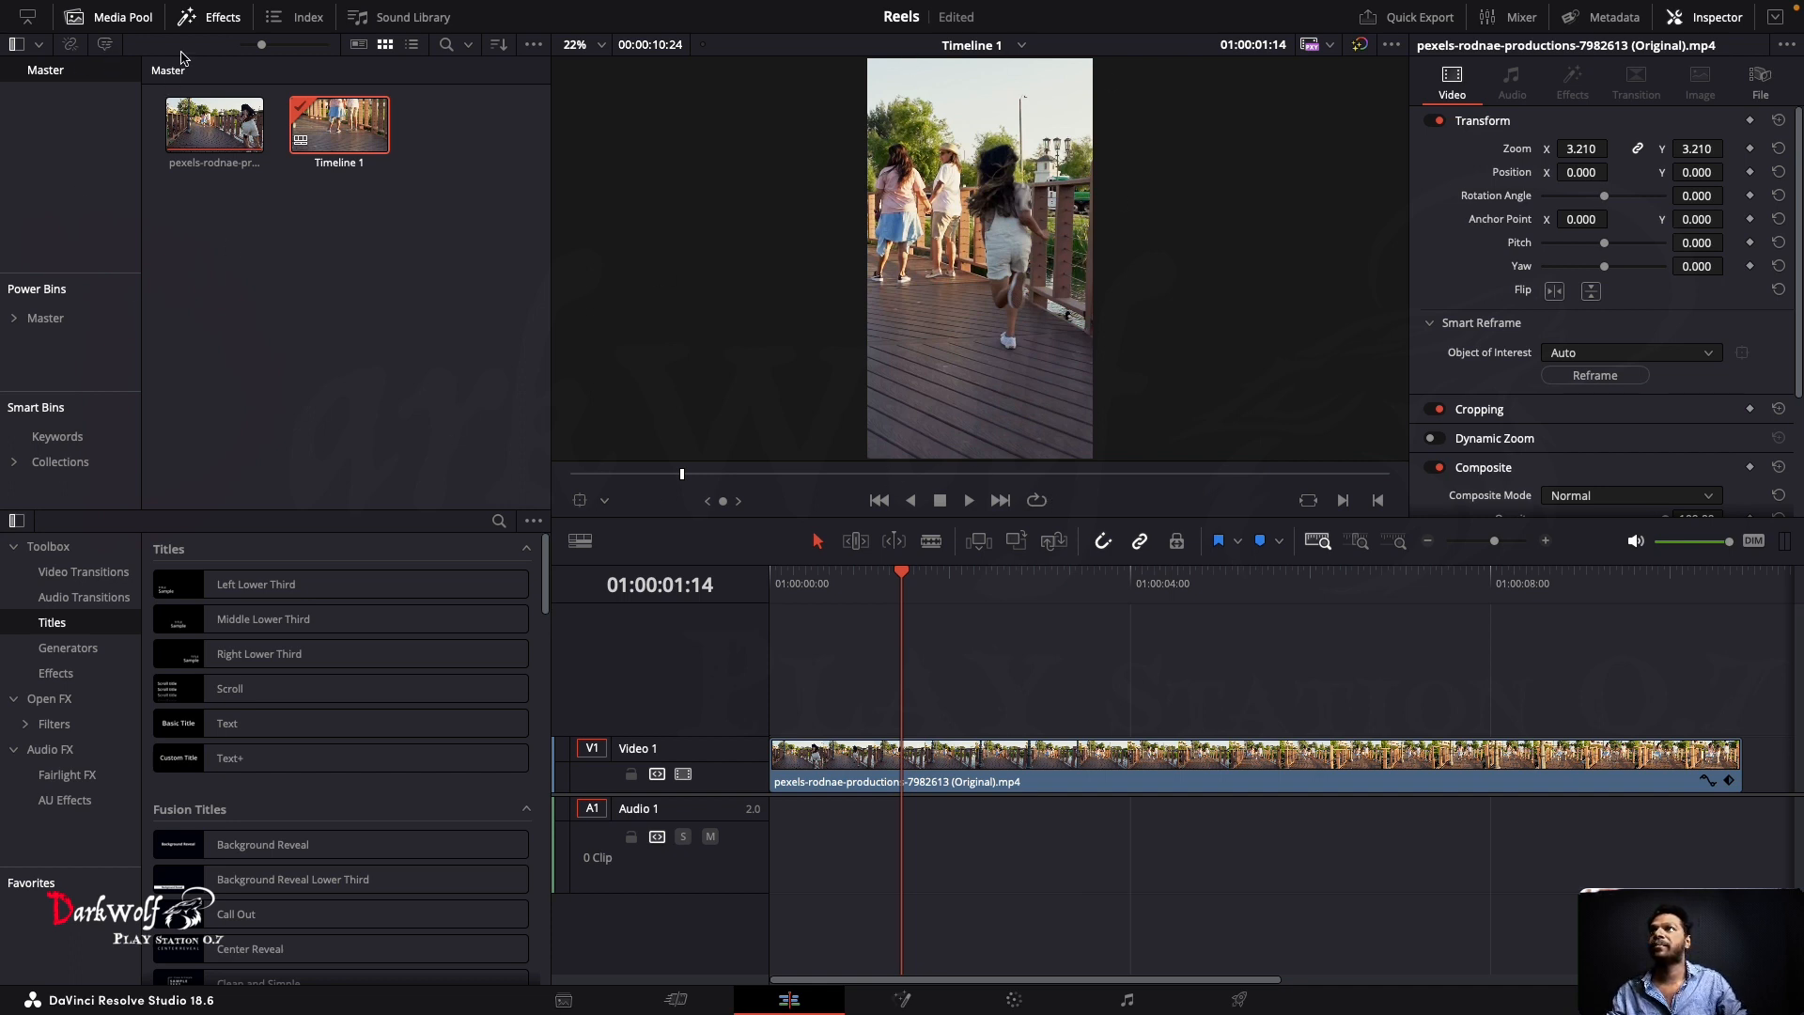
Step: Set up a new timeline named Timeline 2 with Use Project Settings turned off
{"action": "right_click", "coordinate": [255, 263]}
{"action": "mouse_move", "coordinate": [313, 275]}
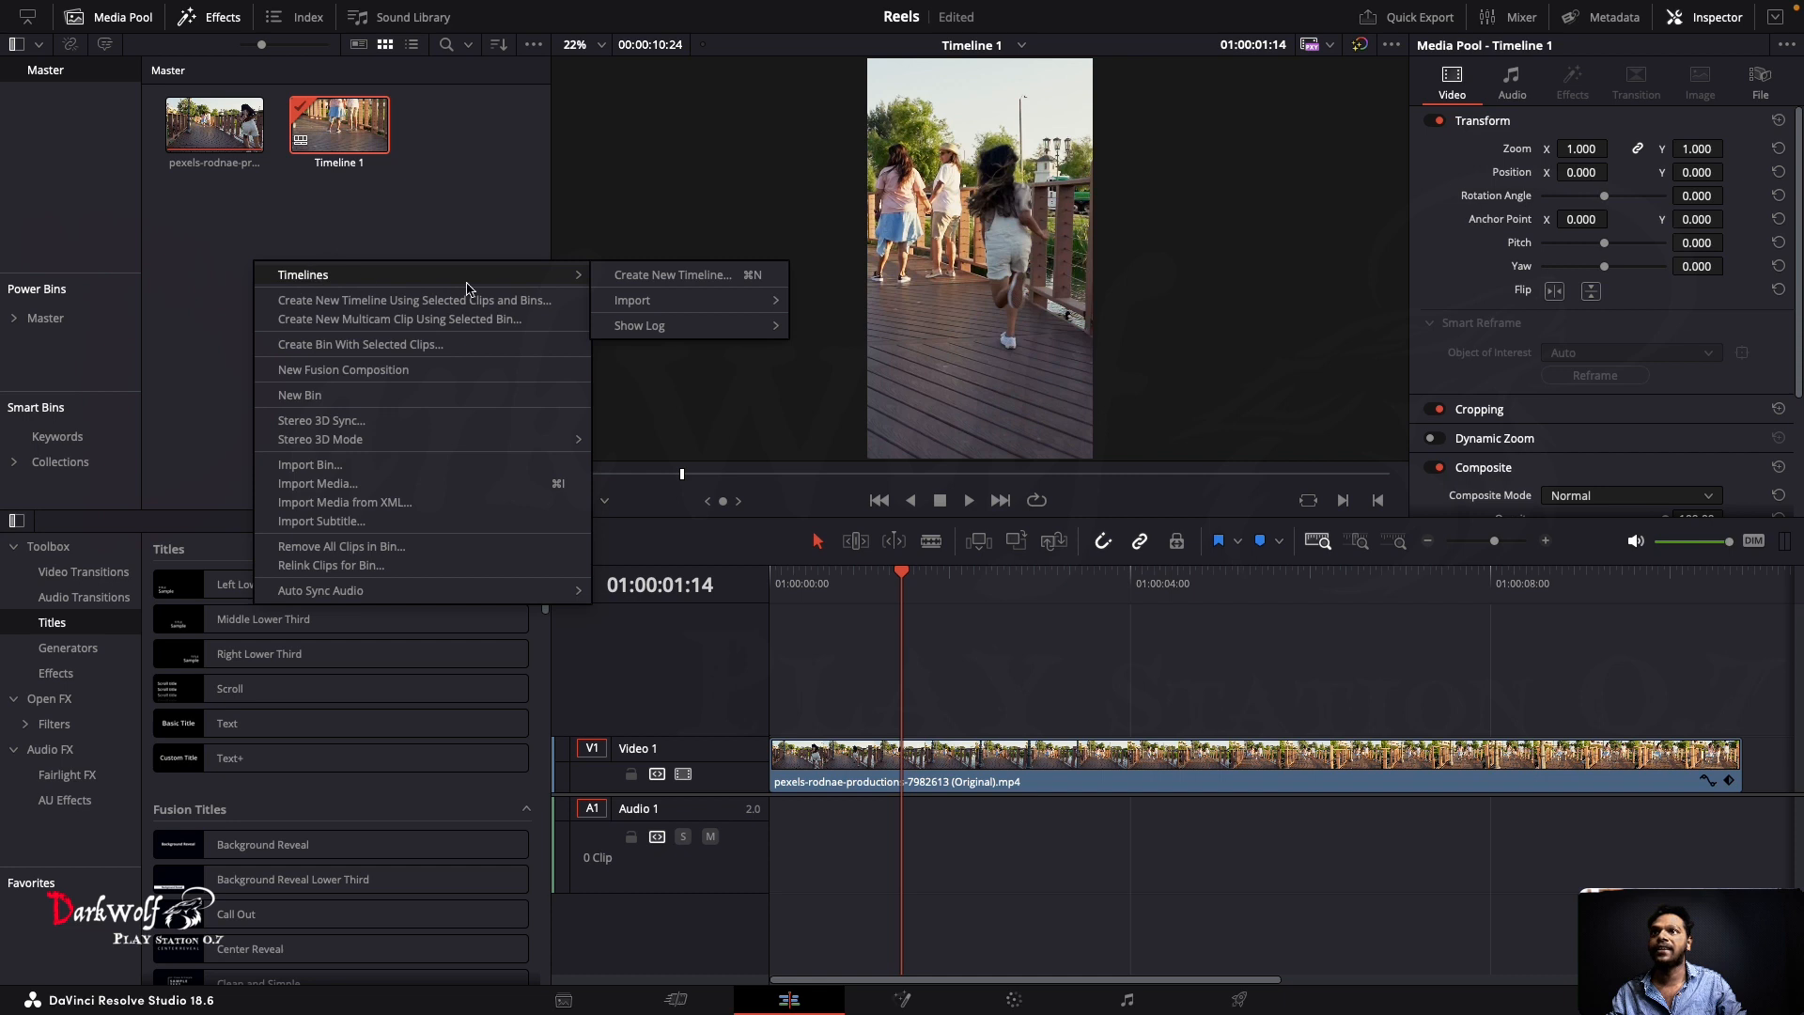
{"action": "left_click", "coordinate": [669, 275]}
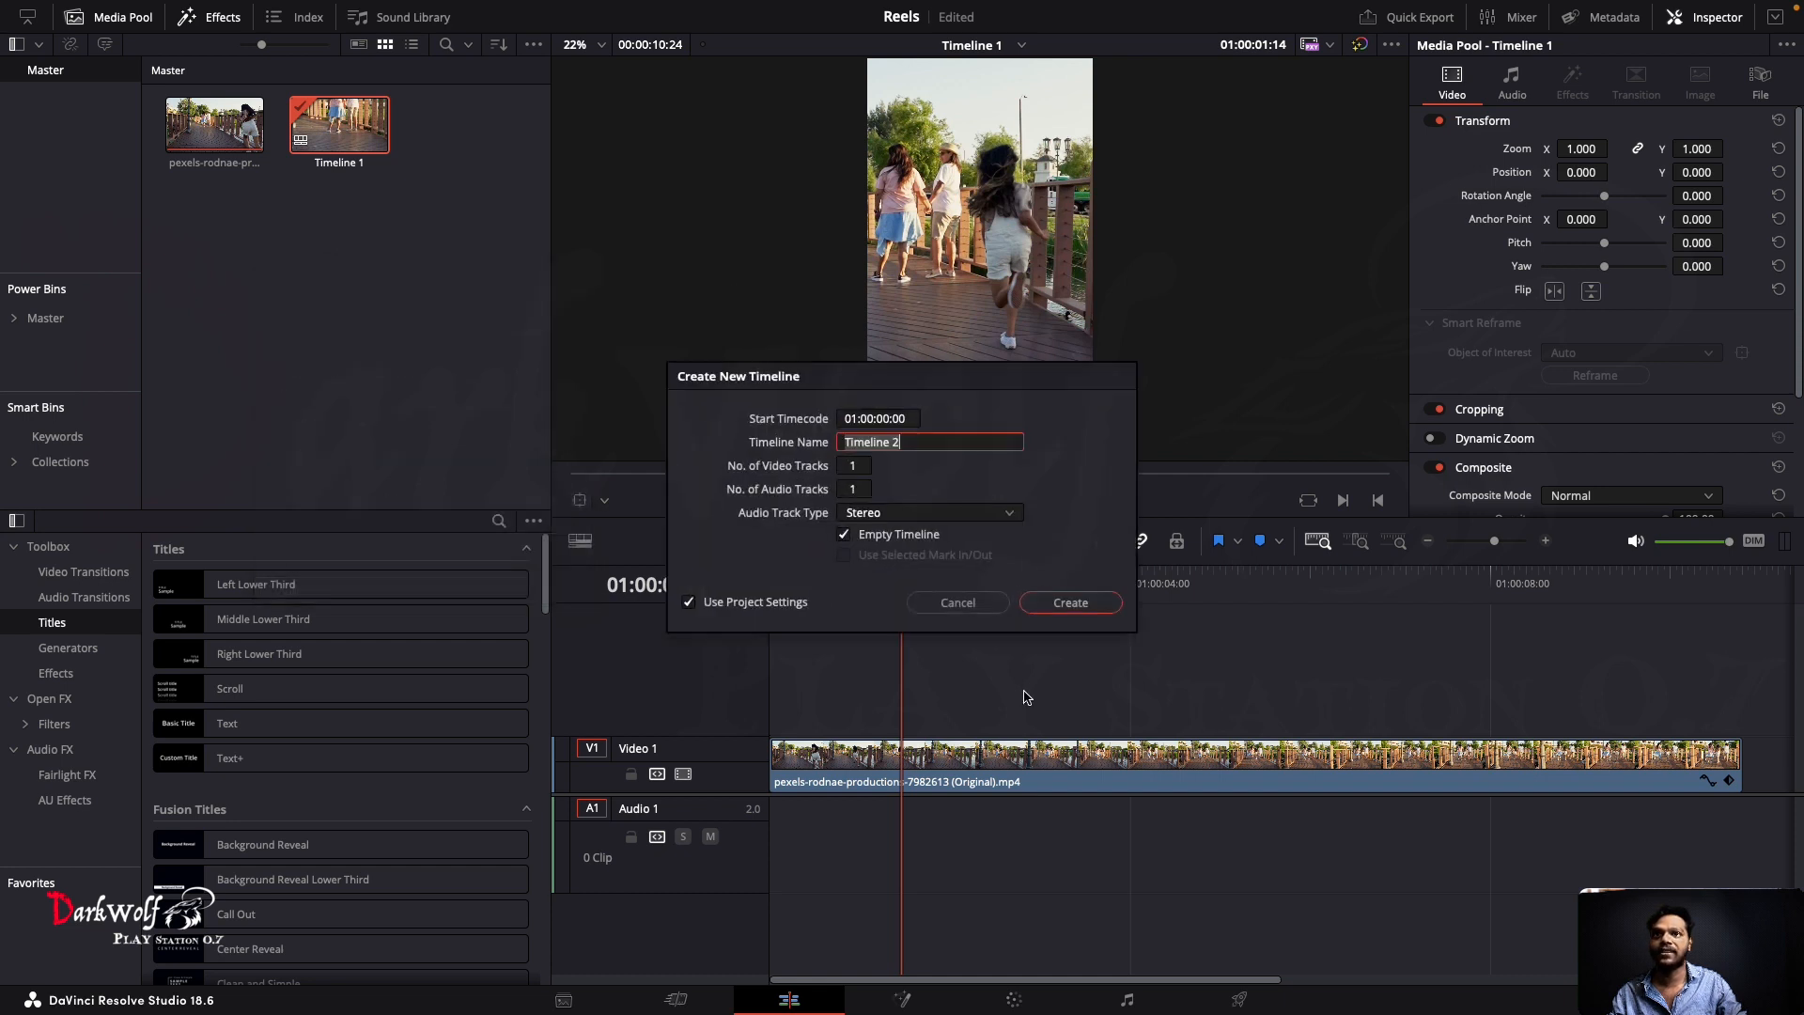
{"action": "left_click", "coordinate": [737, 603]}
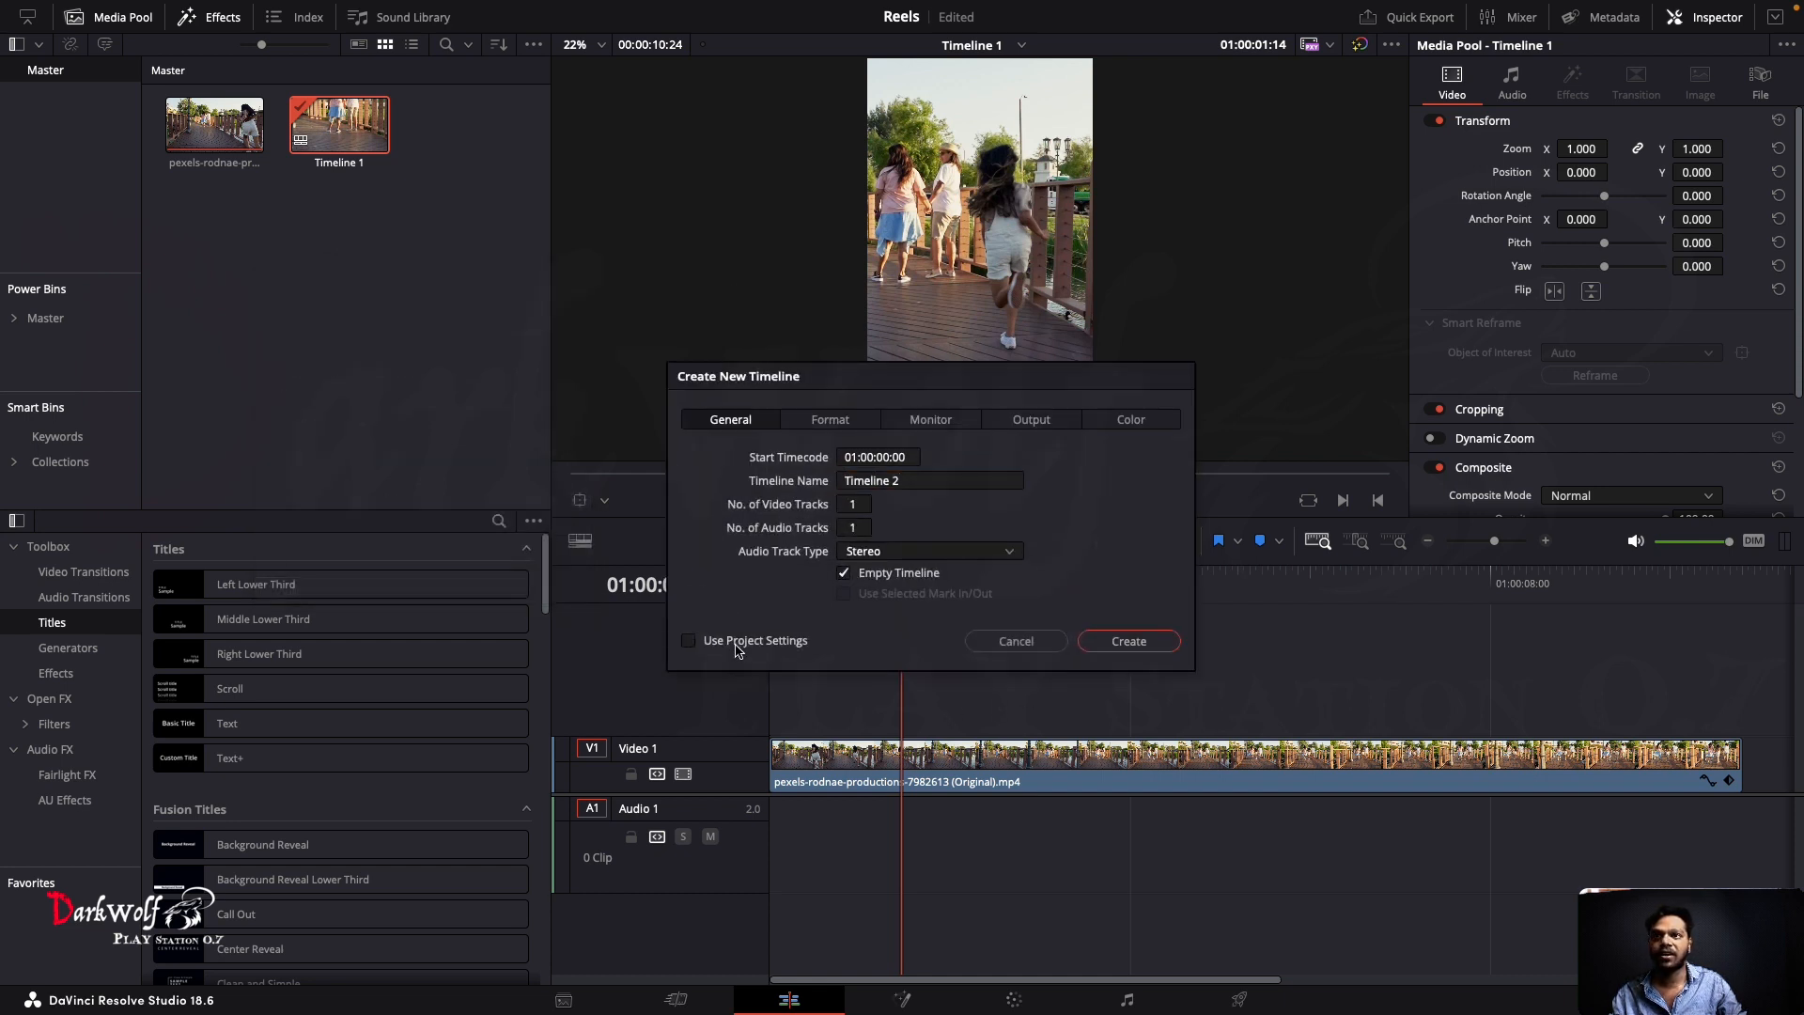
{"action": "left_click", "coordinate": [732, 643]}
{"action": "left_click", "coordinate": [731, 605]}
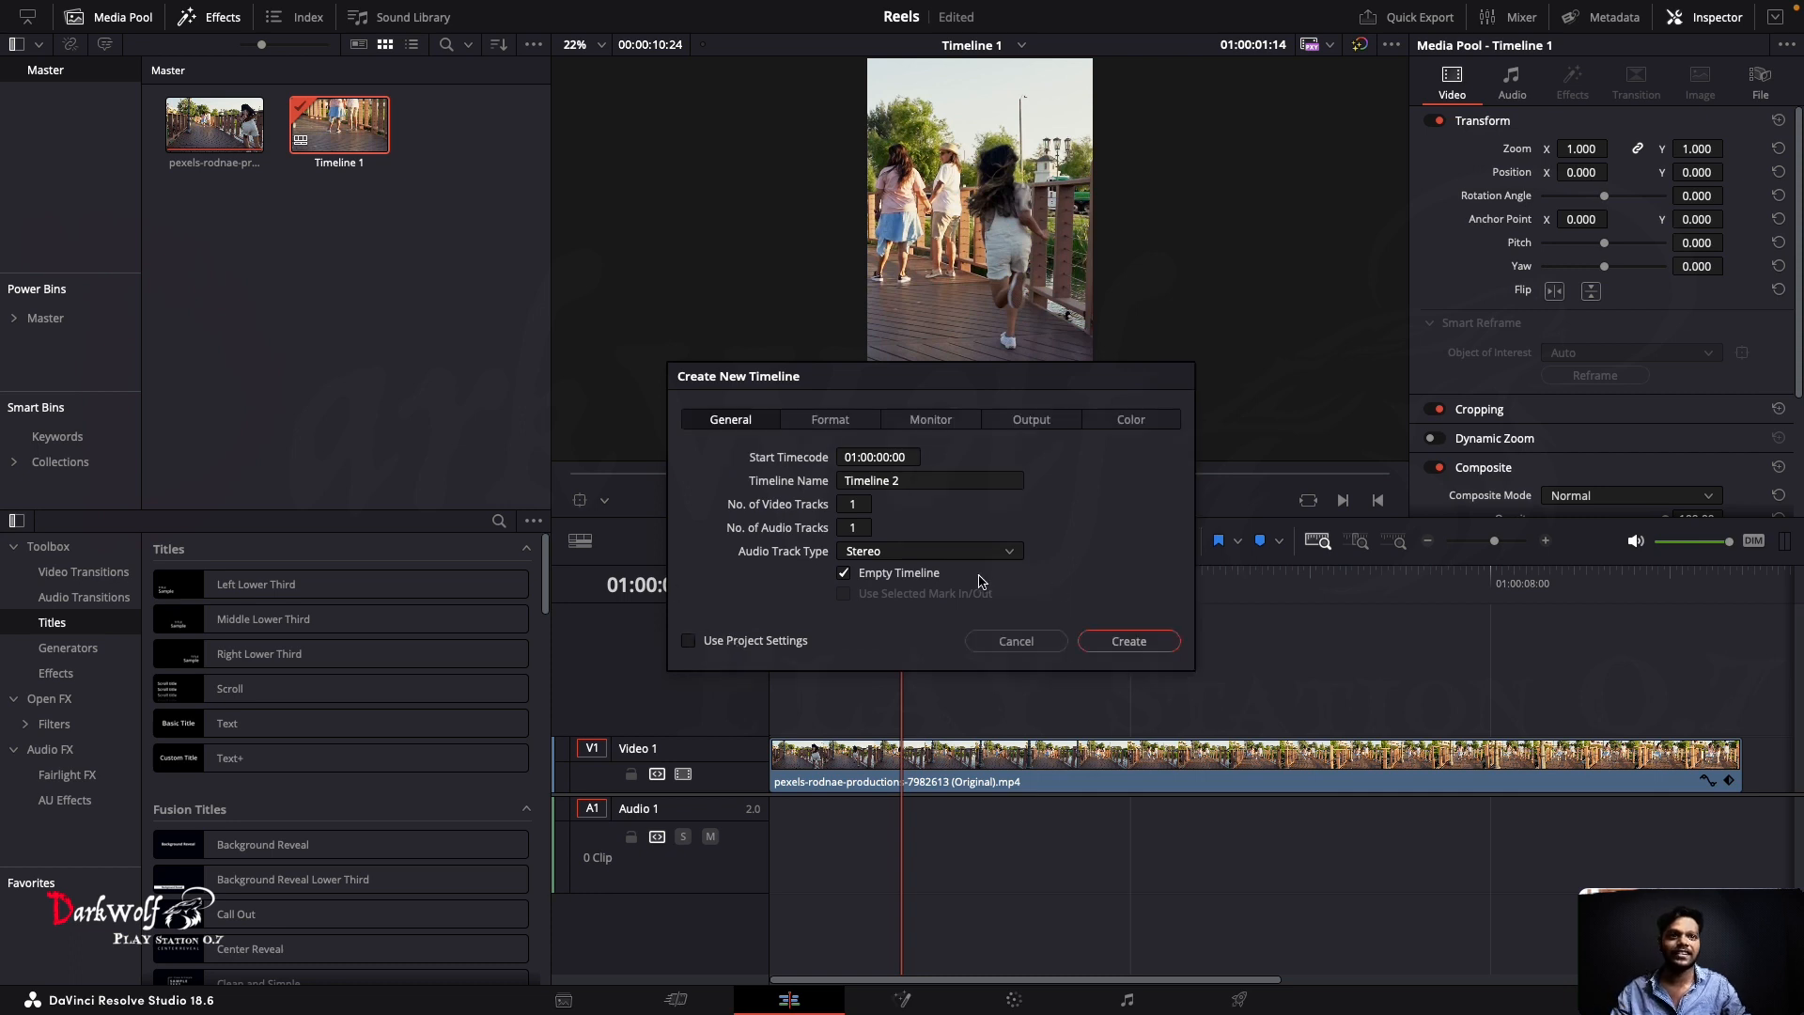
Step: Set the timeline format to vertical 1080 x 1920 HD at 30 fps with Scale full frame with crop, and create the timeline
{"action": "left_click", "coordinate": [824, 427]}
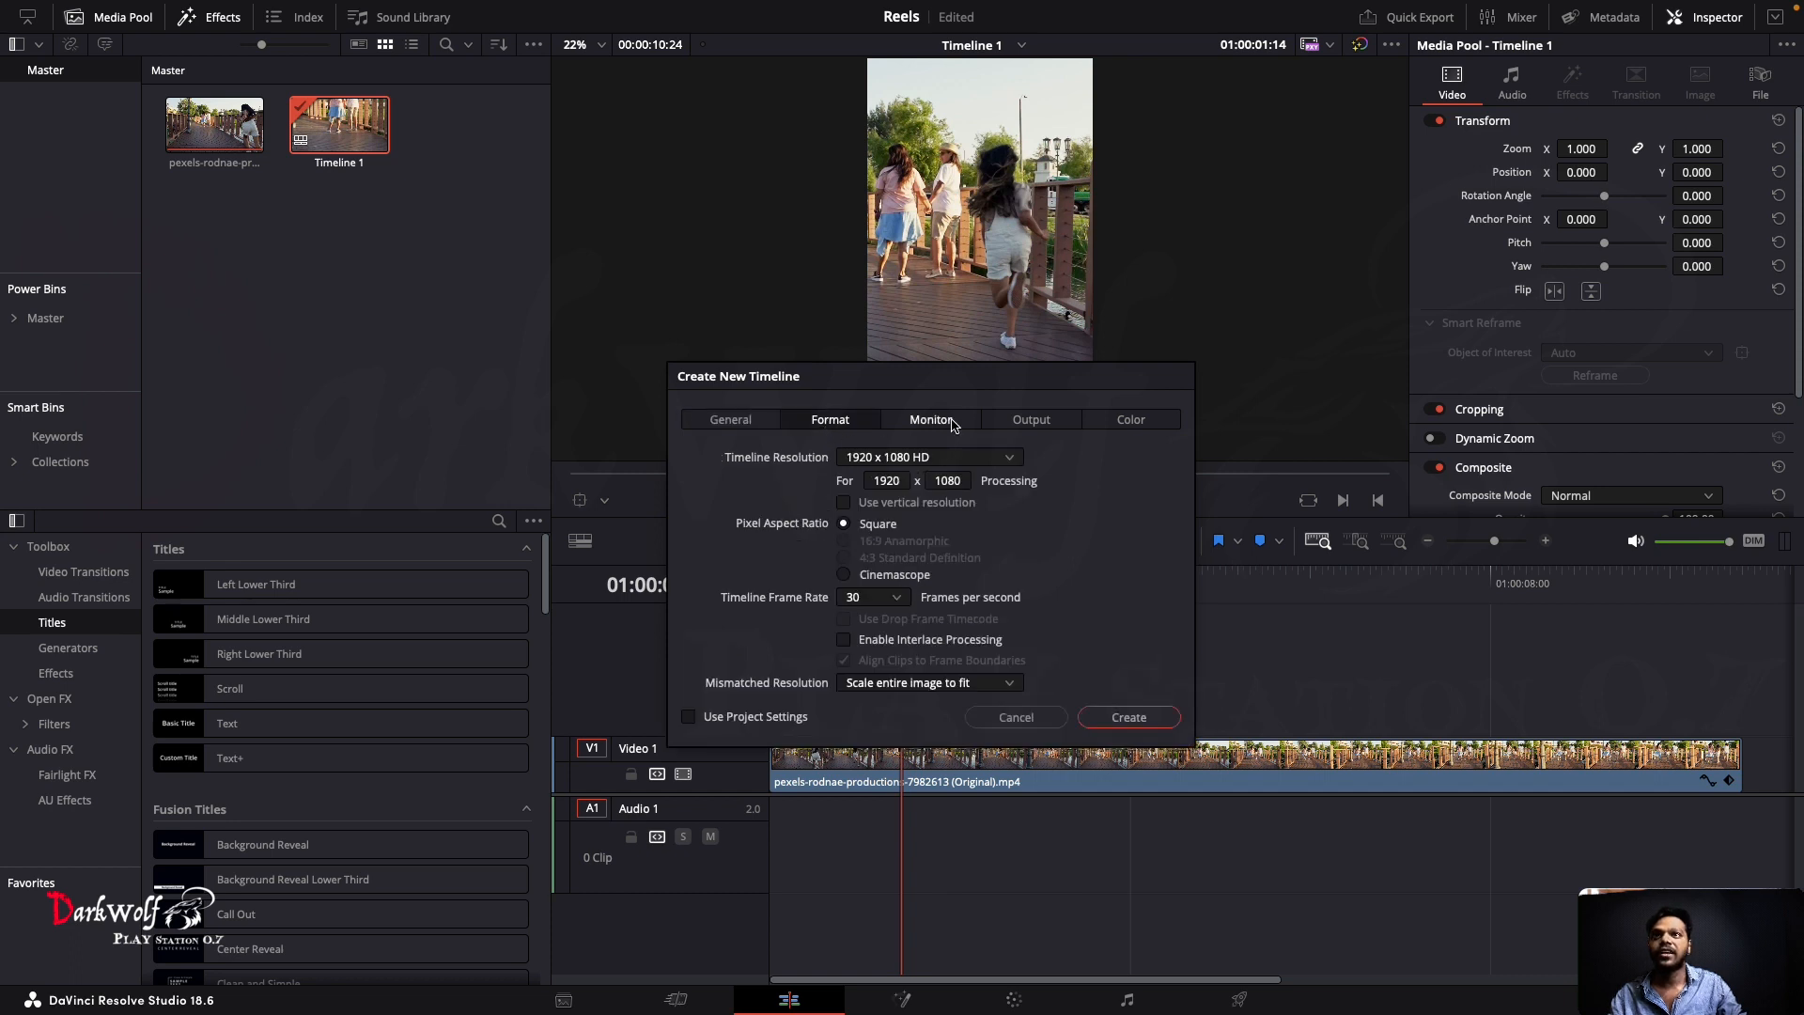
{"action": "left_click", "coordinate": [844, 503]}
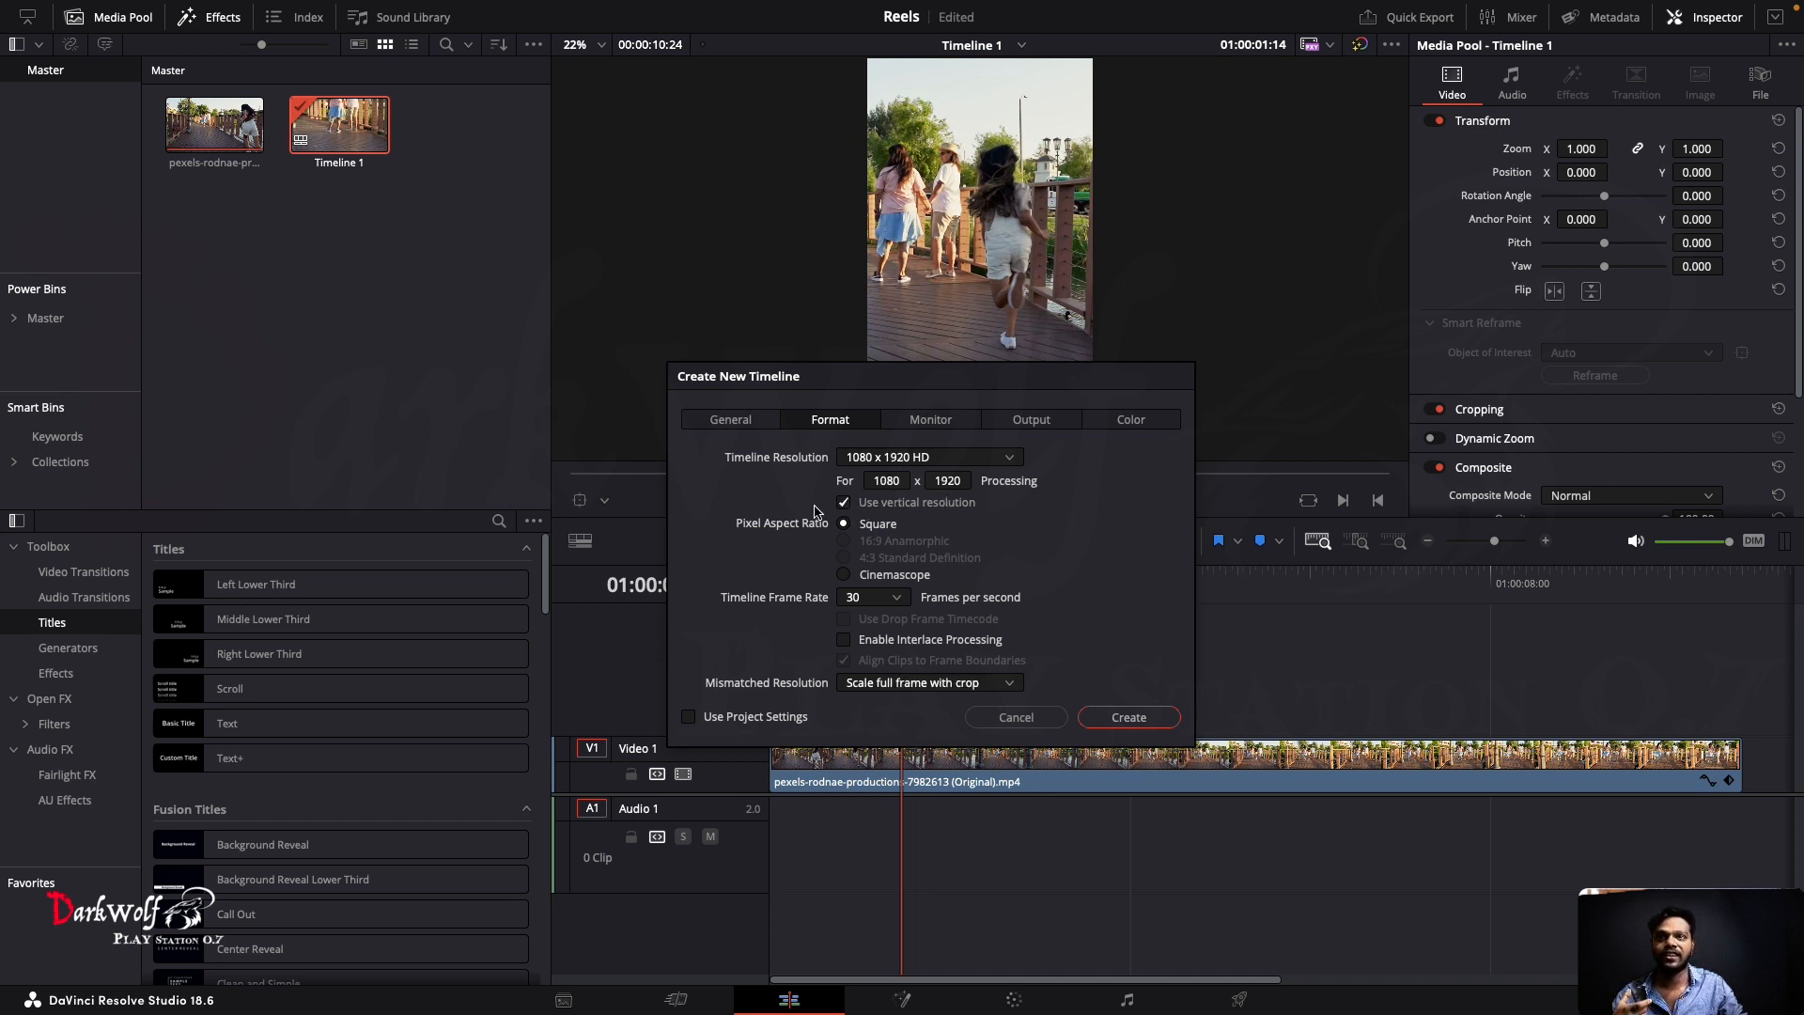
{"action": "left_click", "coordinate": [905, 482]}
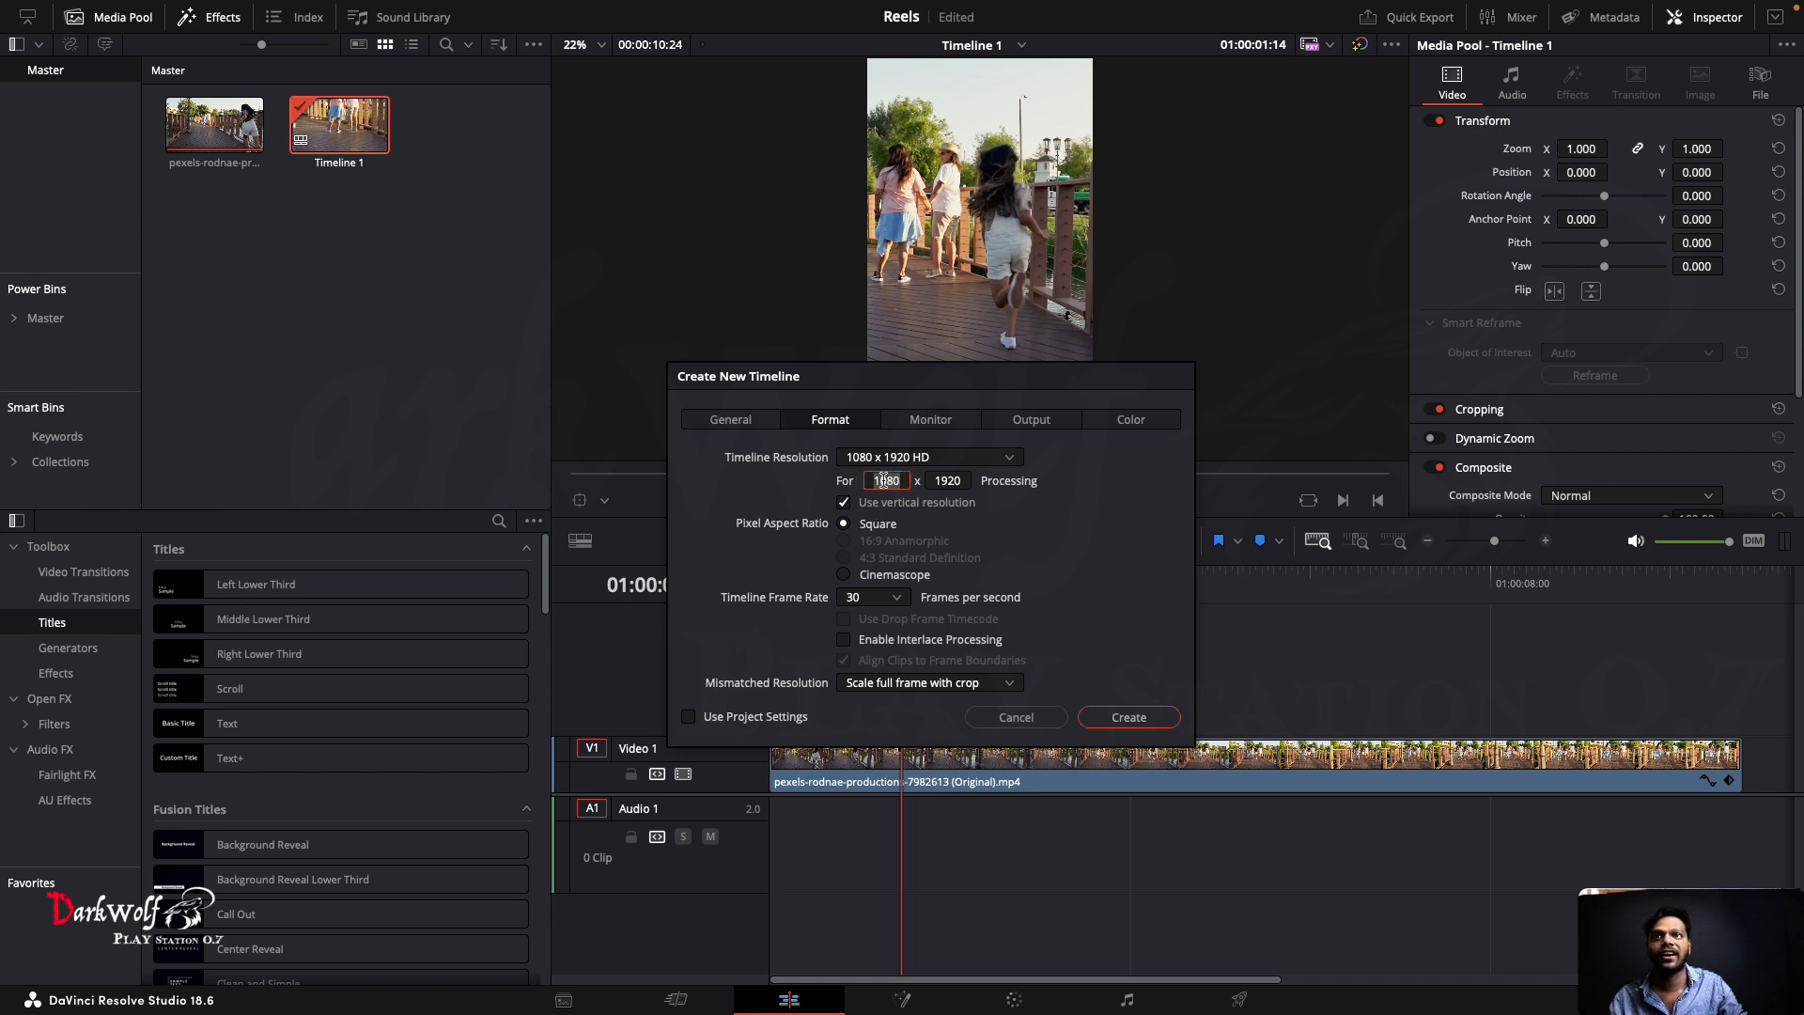
{"action": "left_click", "coordinate": [959, 481]}
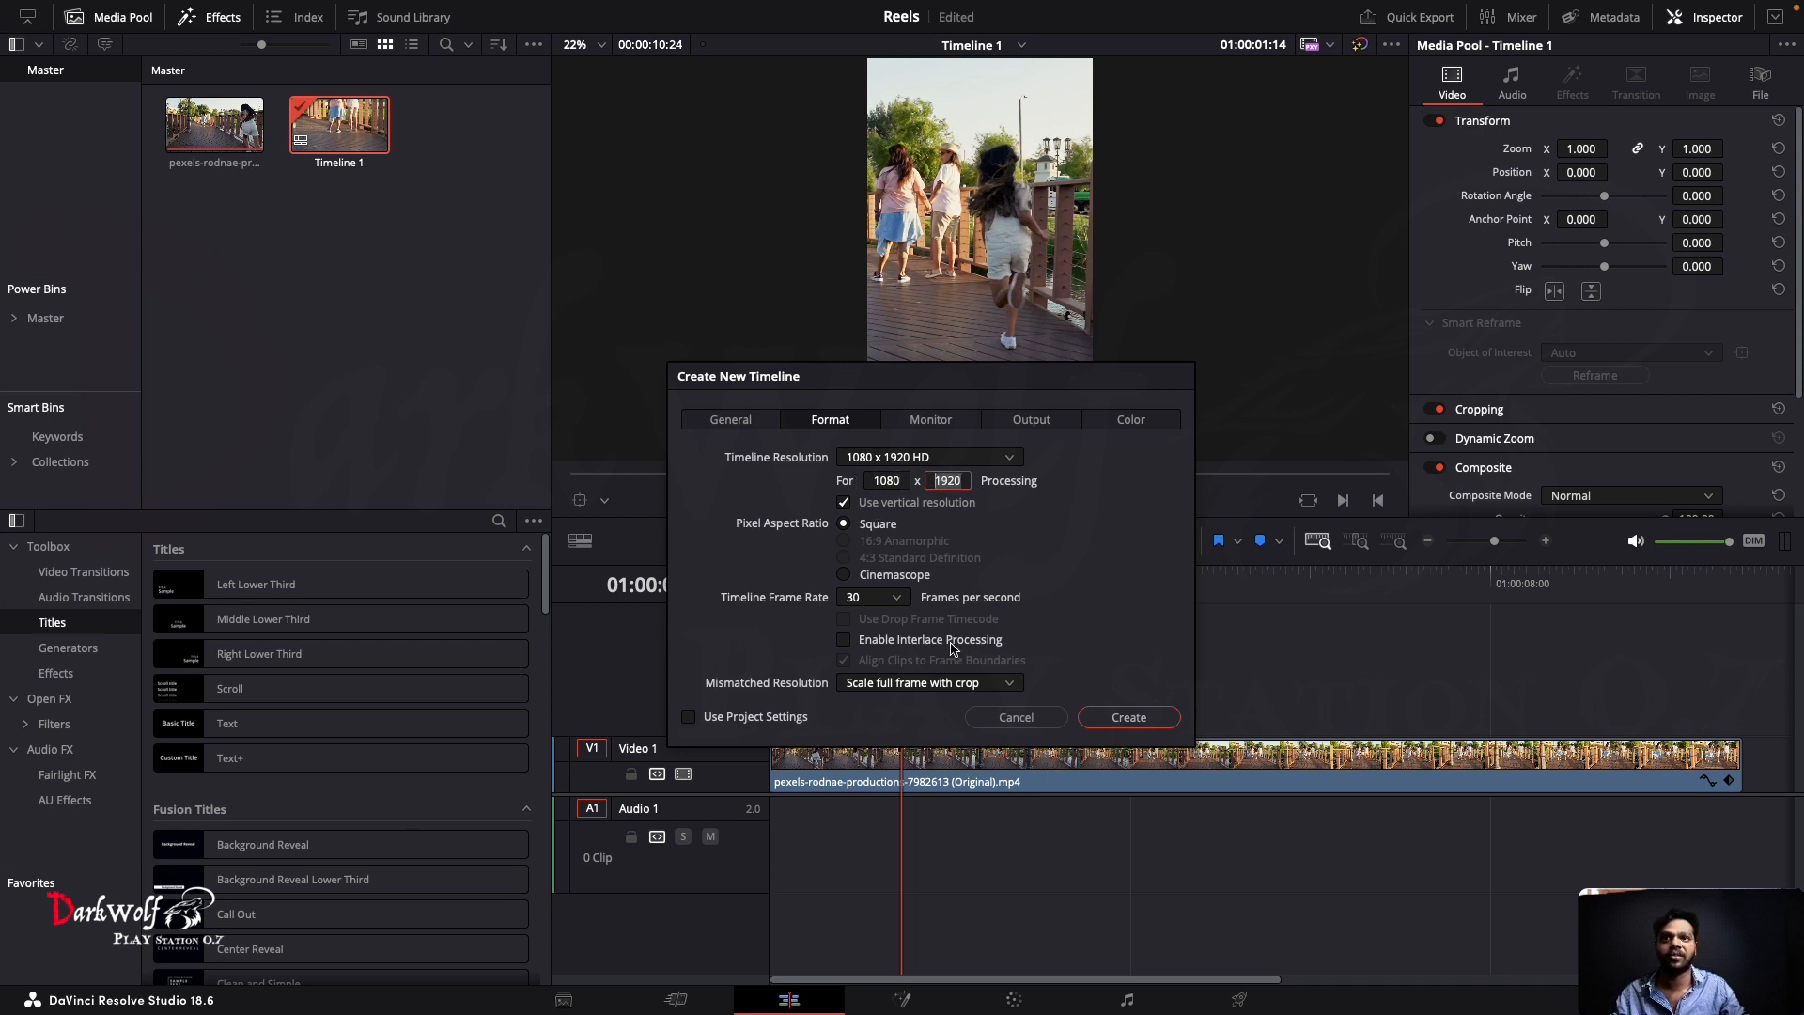
{"action": "left_click", "coordinate": [877, 600]}
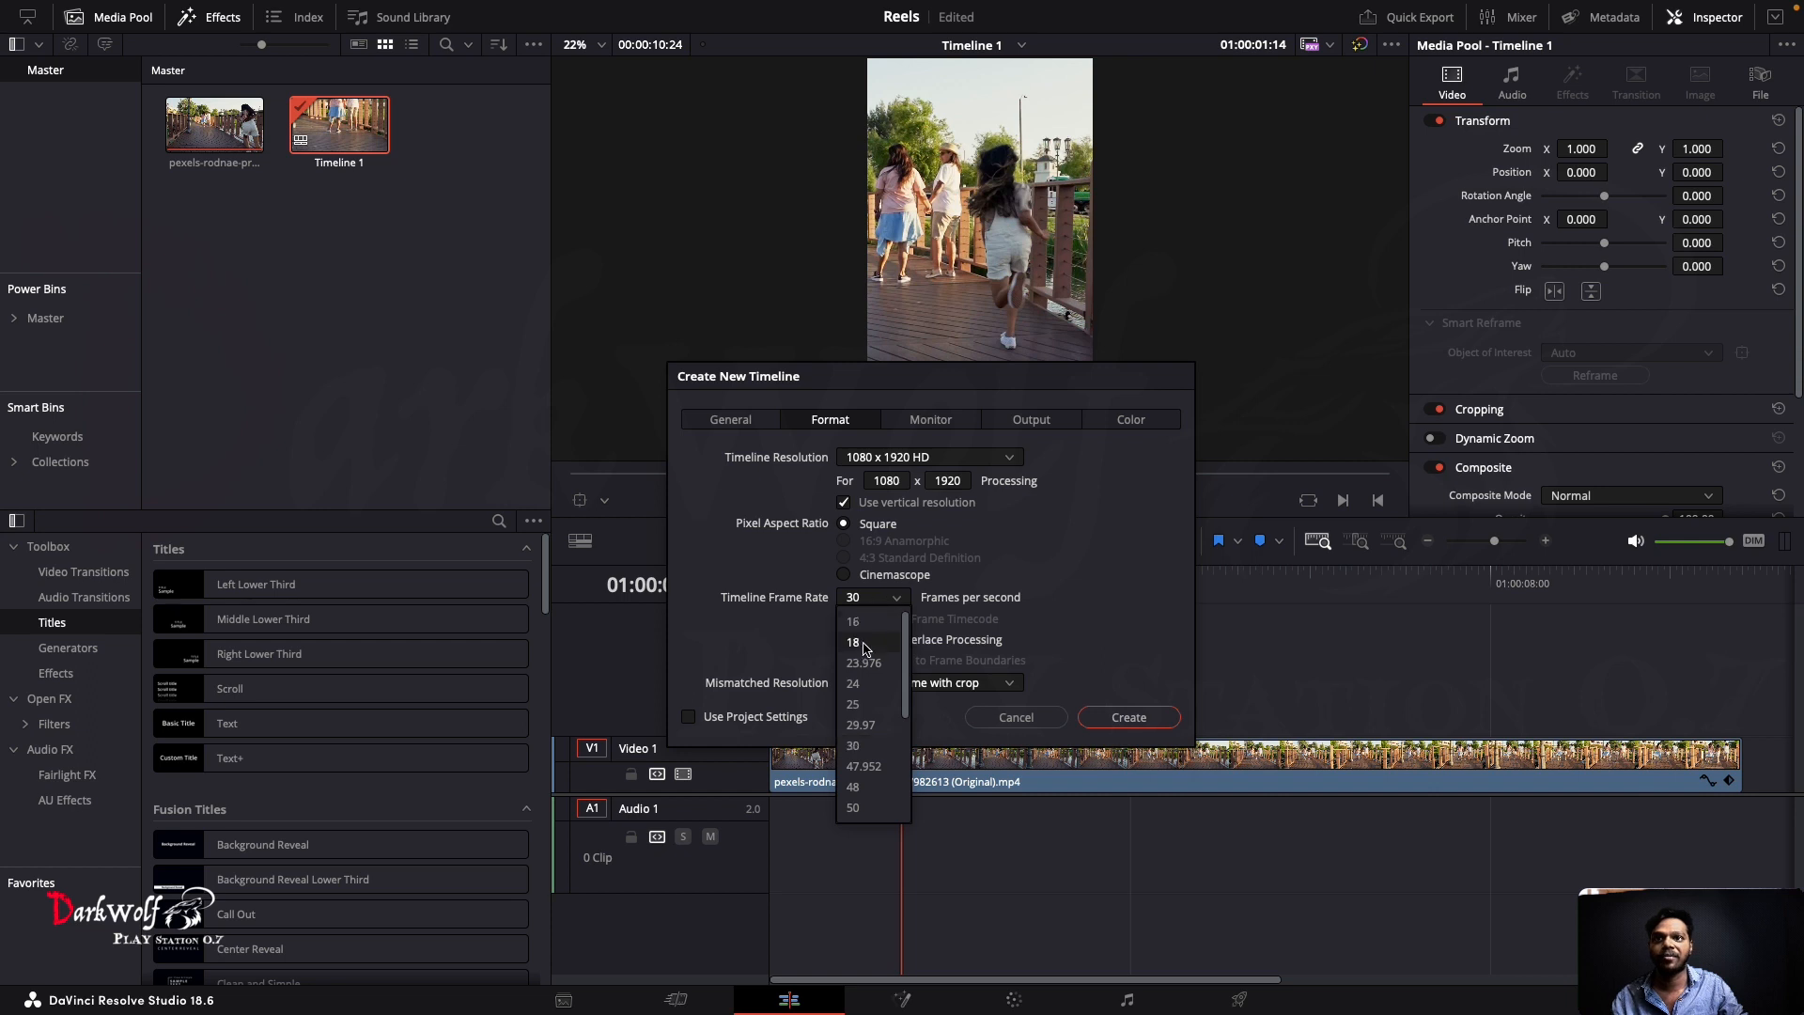
{"action": "left_click", "coordinate": [878, 746]}
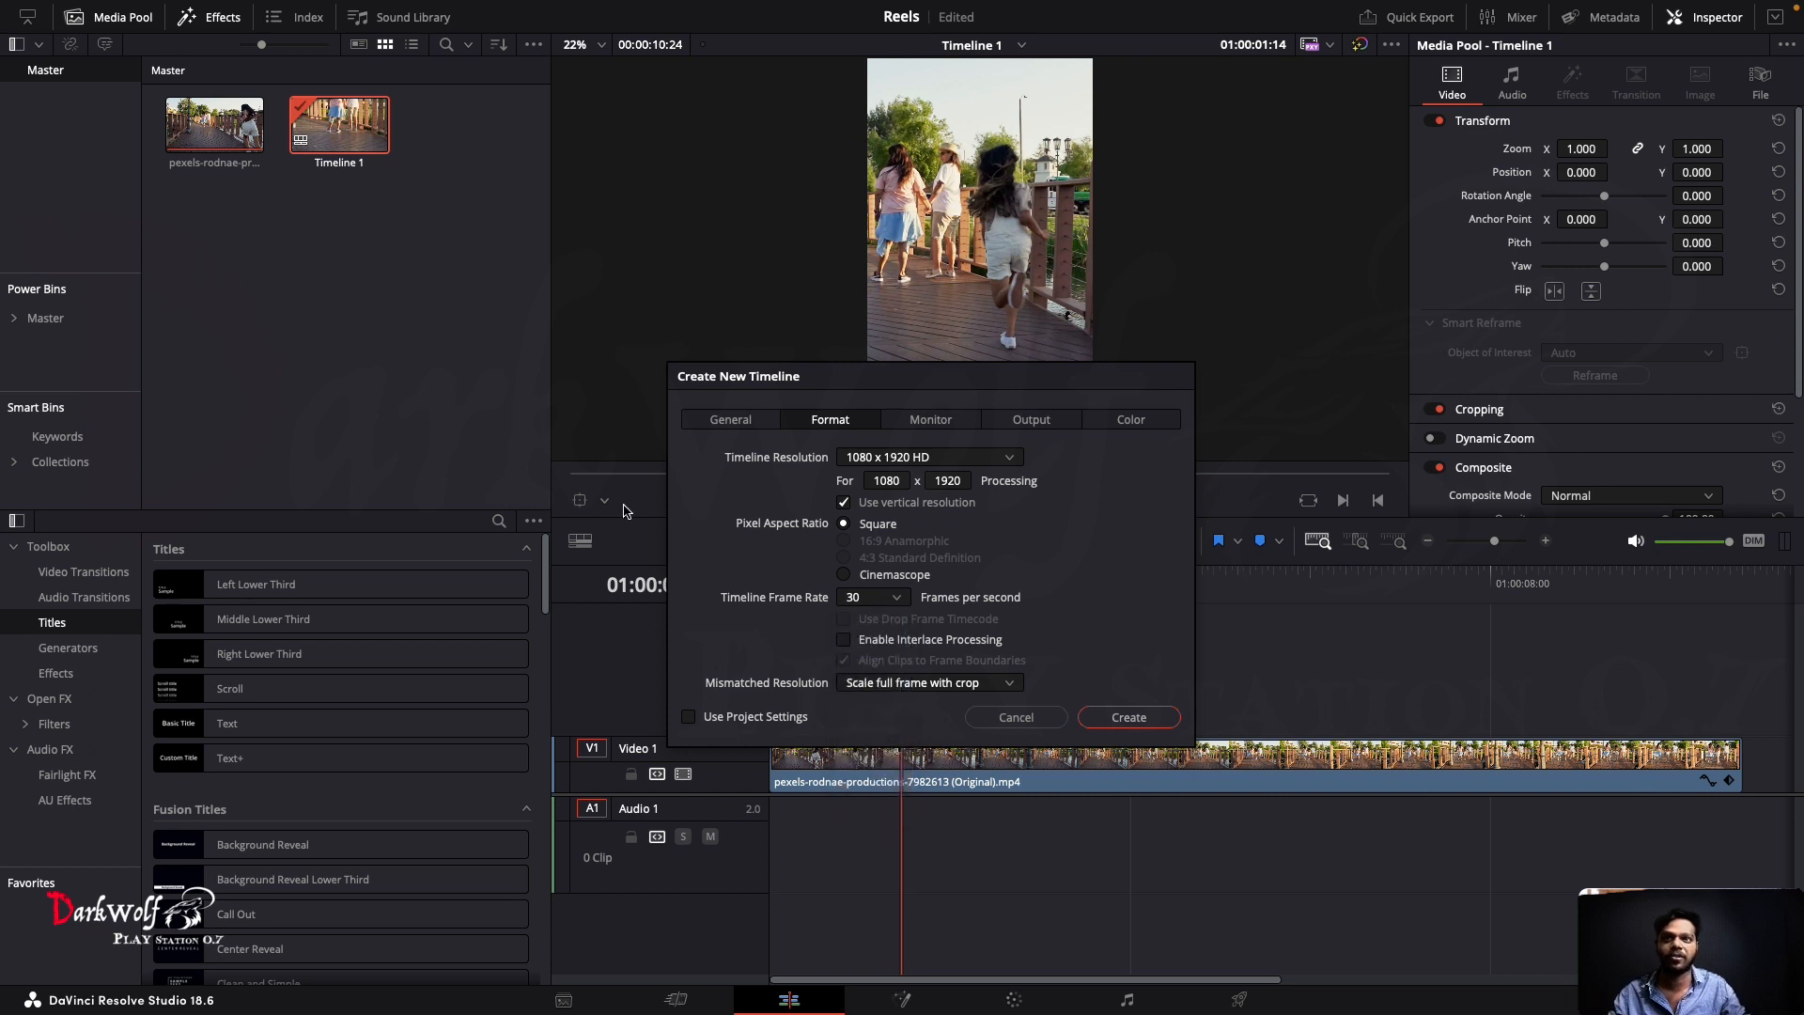
{"action": "left_click", "coordinate": [1129, 718]}
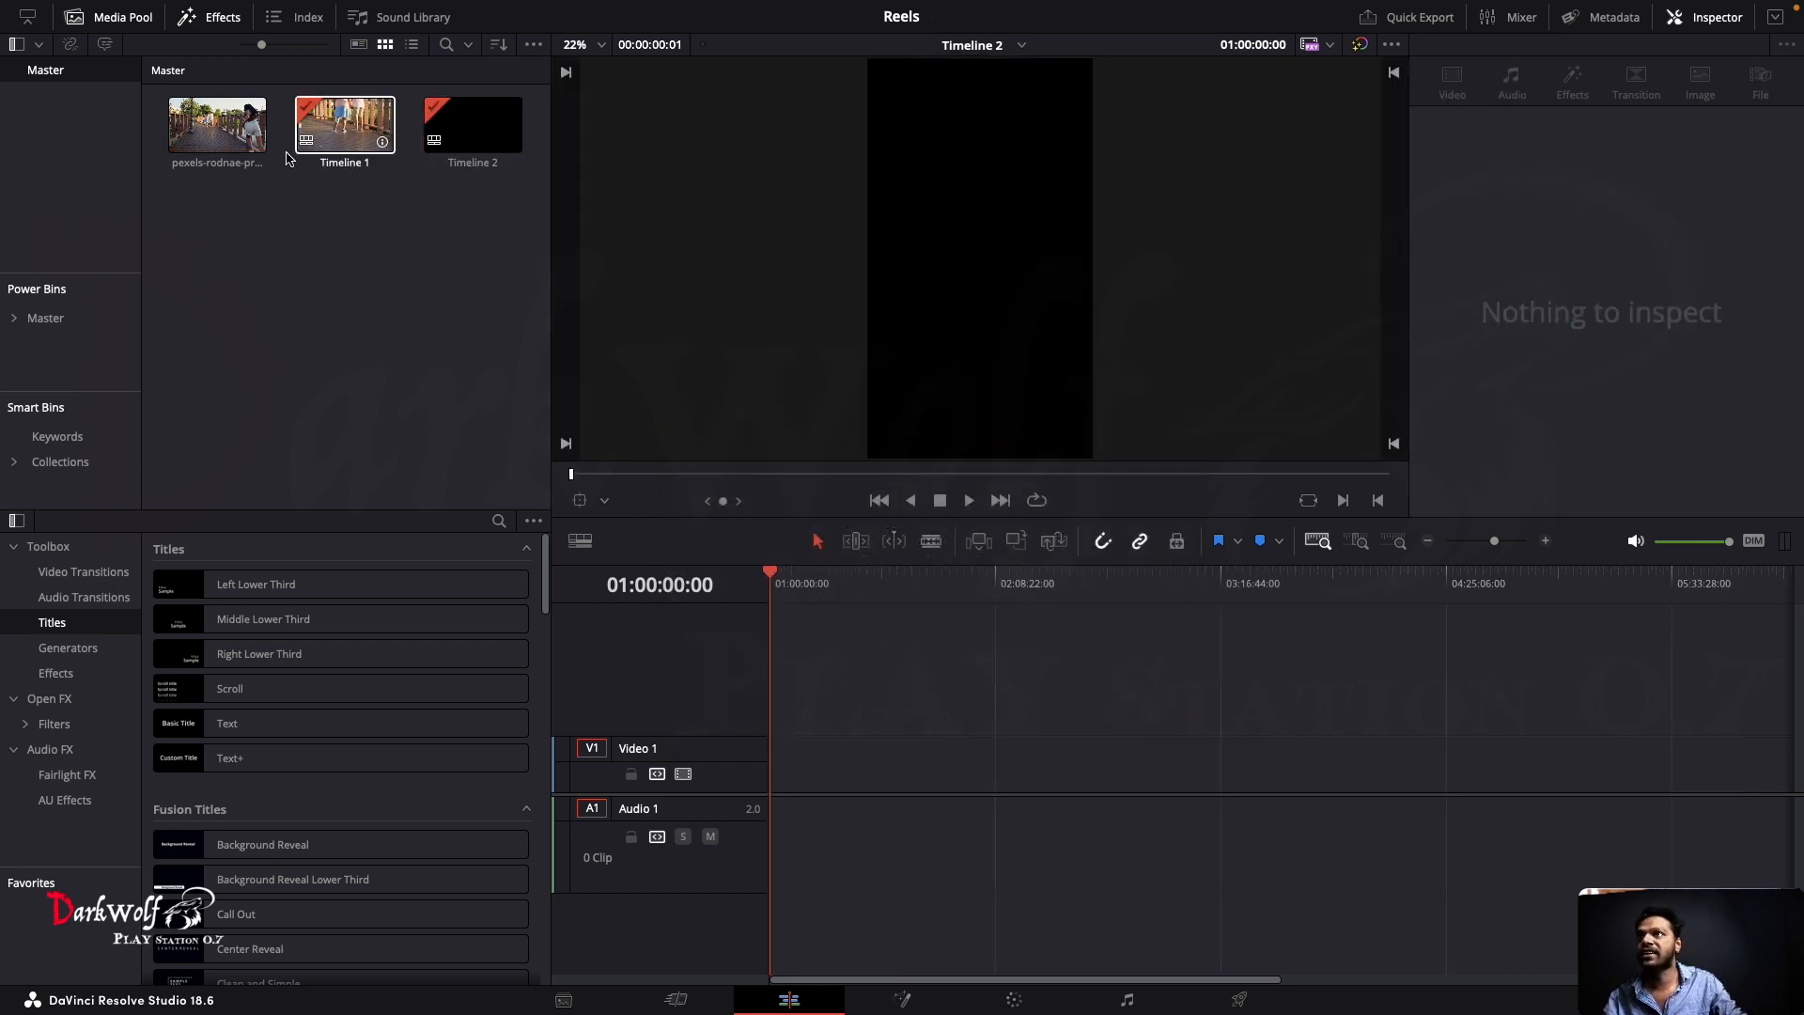
Step: Place the pexels-rodnae-productions clip at the start of Video 1 in Timeline 2, with the playhead at the beginning
{"action": "left_click", "coordinate": [209, 131]}
{"action": "left_click_drag", "start_coordinate": [209, 132], "coordinate": [900, 752]}
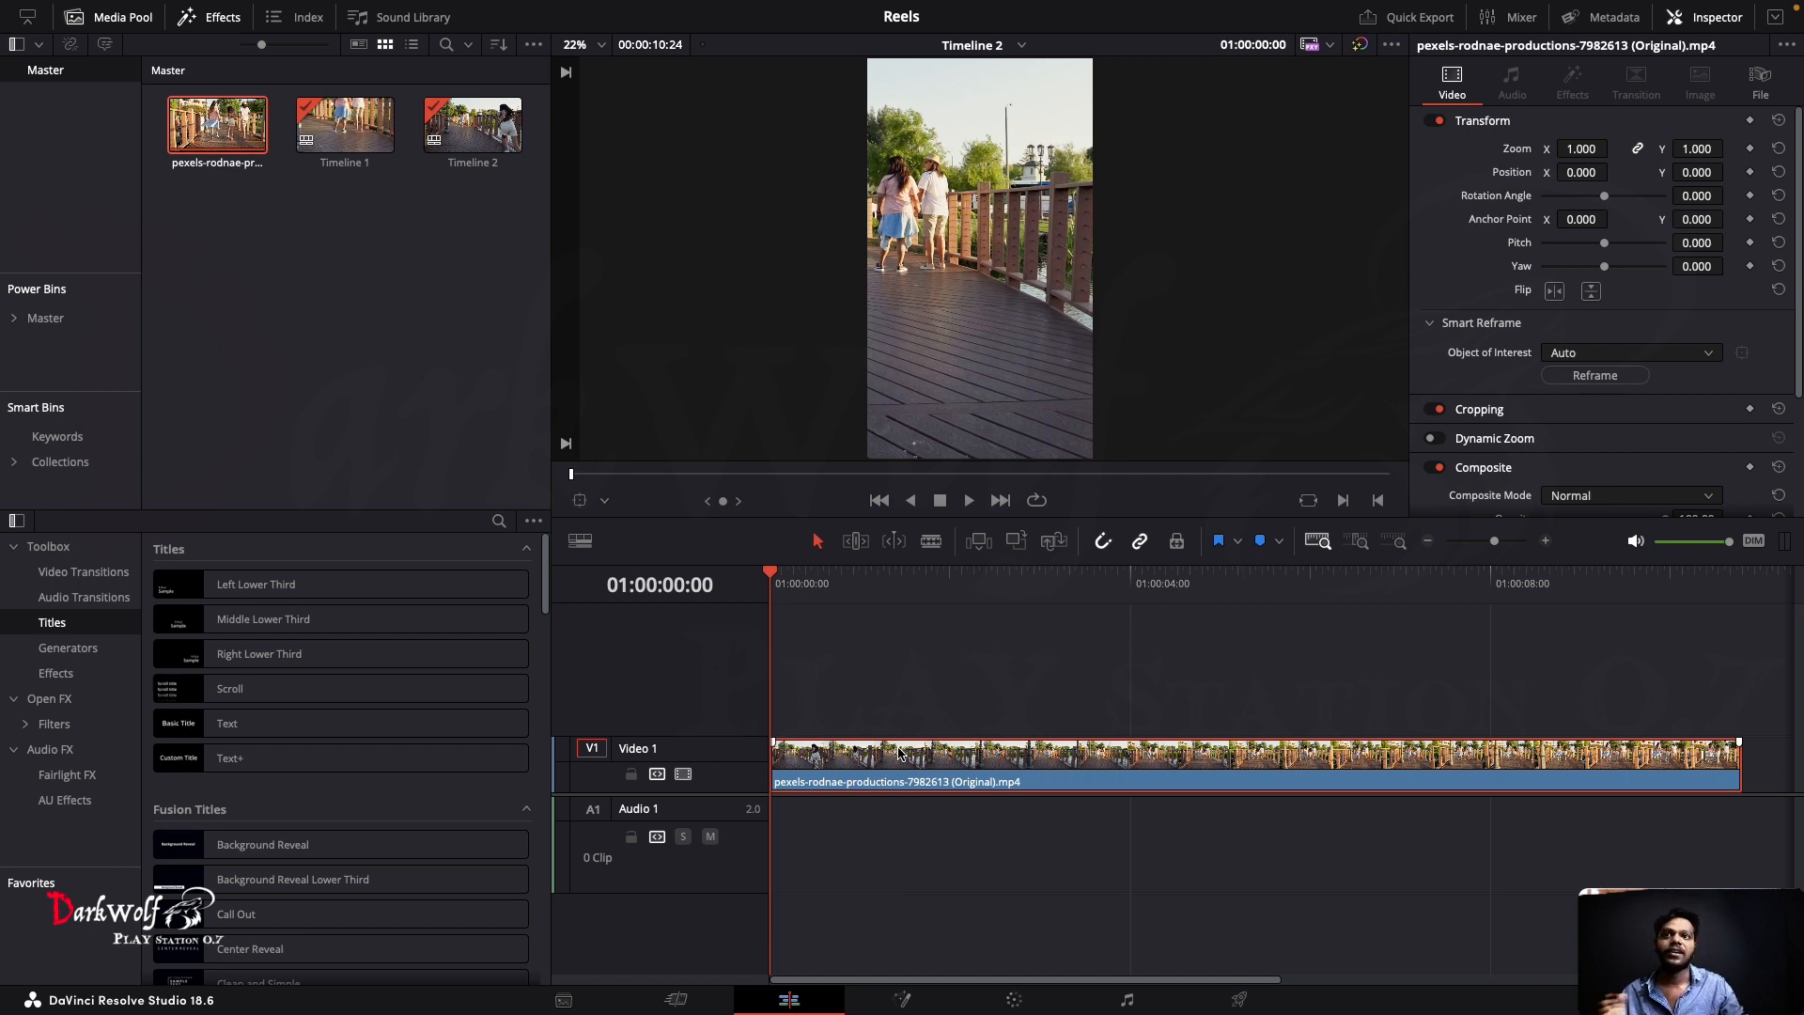
{"action": "left_click_drag", "start_coordinate": [776, 592], "coordinate": [753, 628]}
Step: Play the timeline up to 01:00:03:07 and split the clip there with the Blade tool
{"action": "key", "text": "space"}
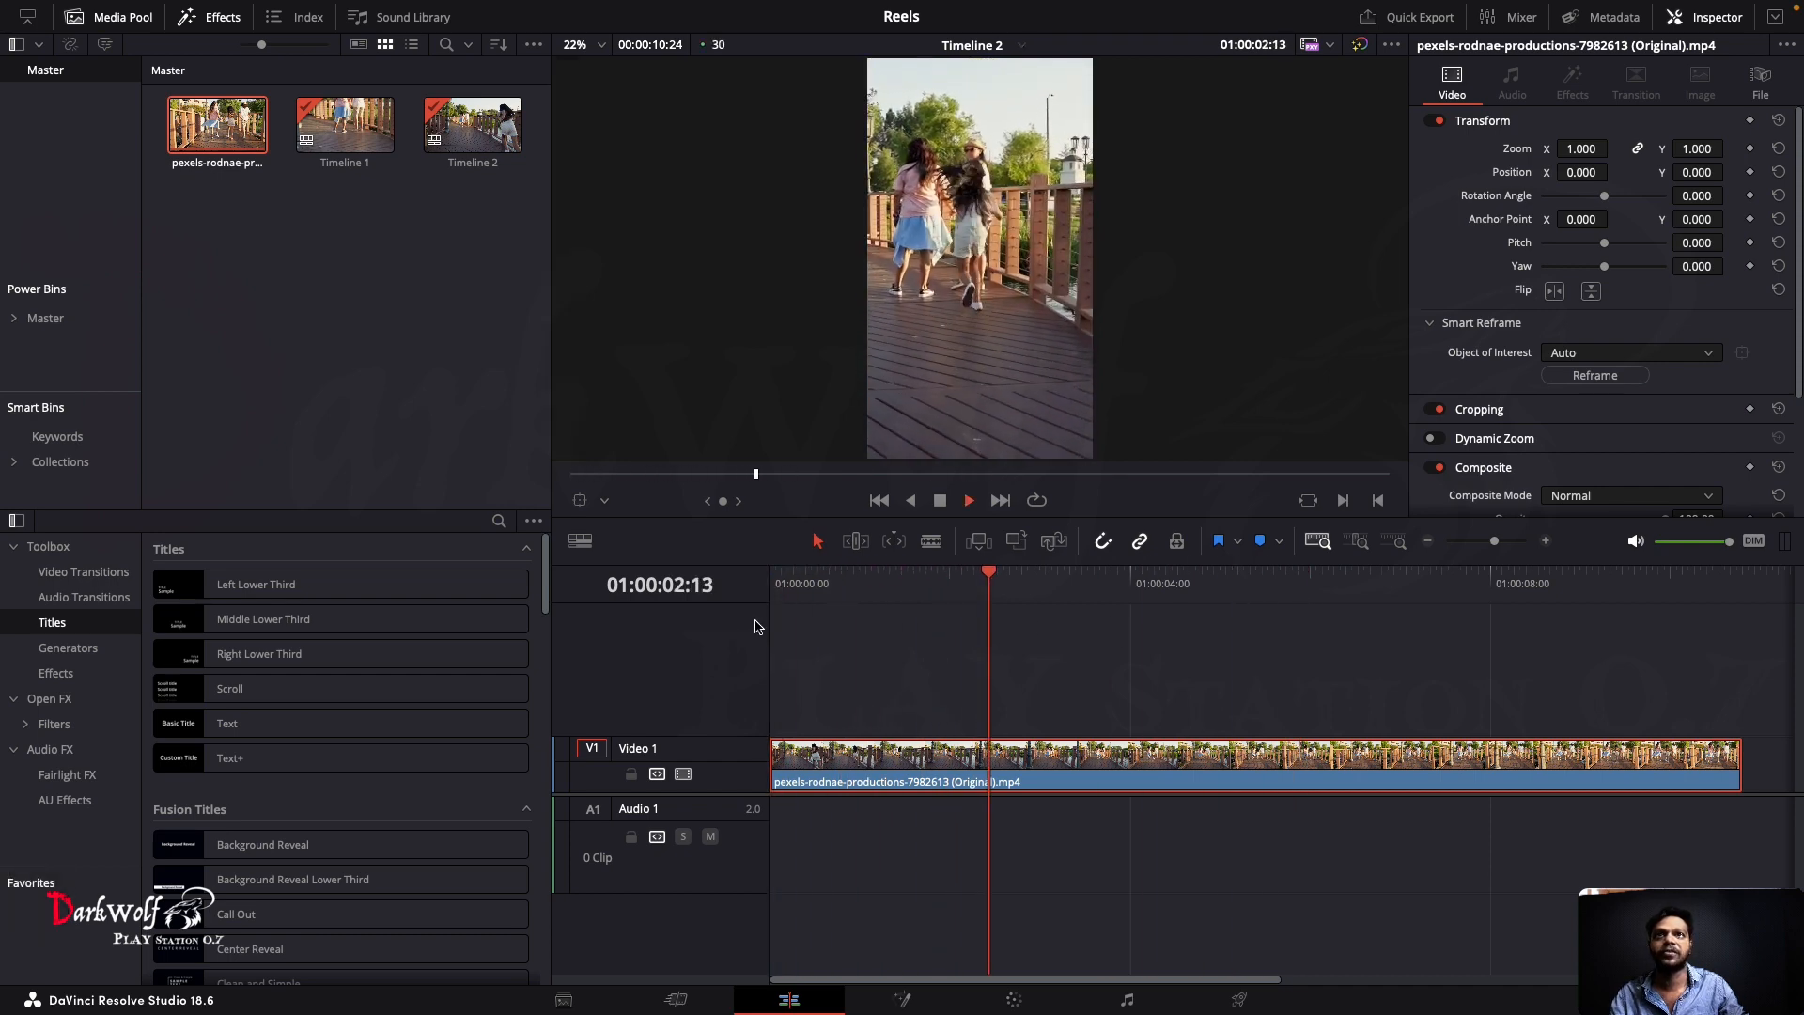
{"action": "key", "text": "space"}
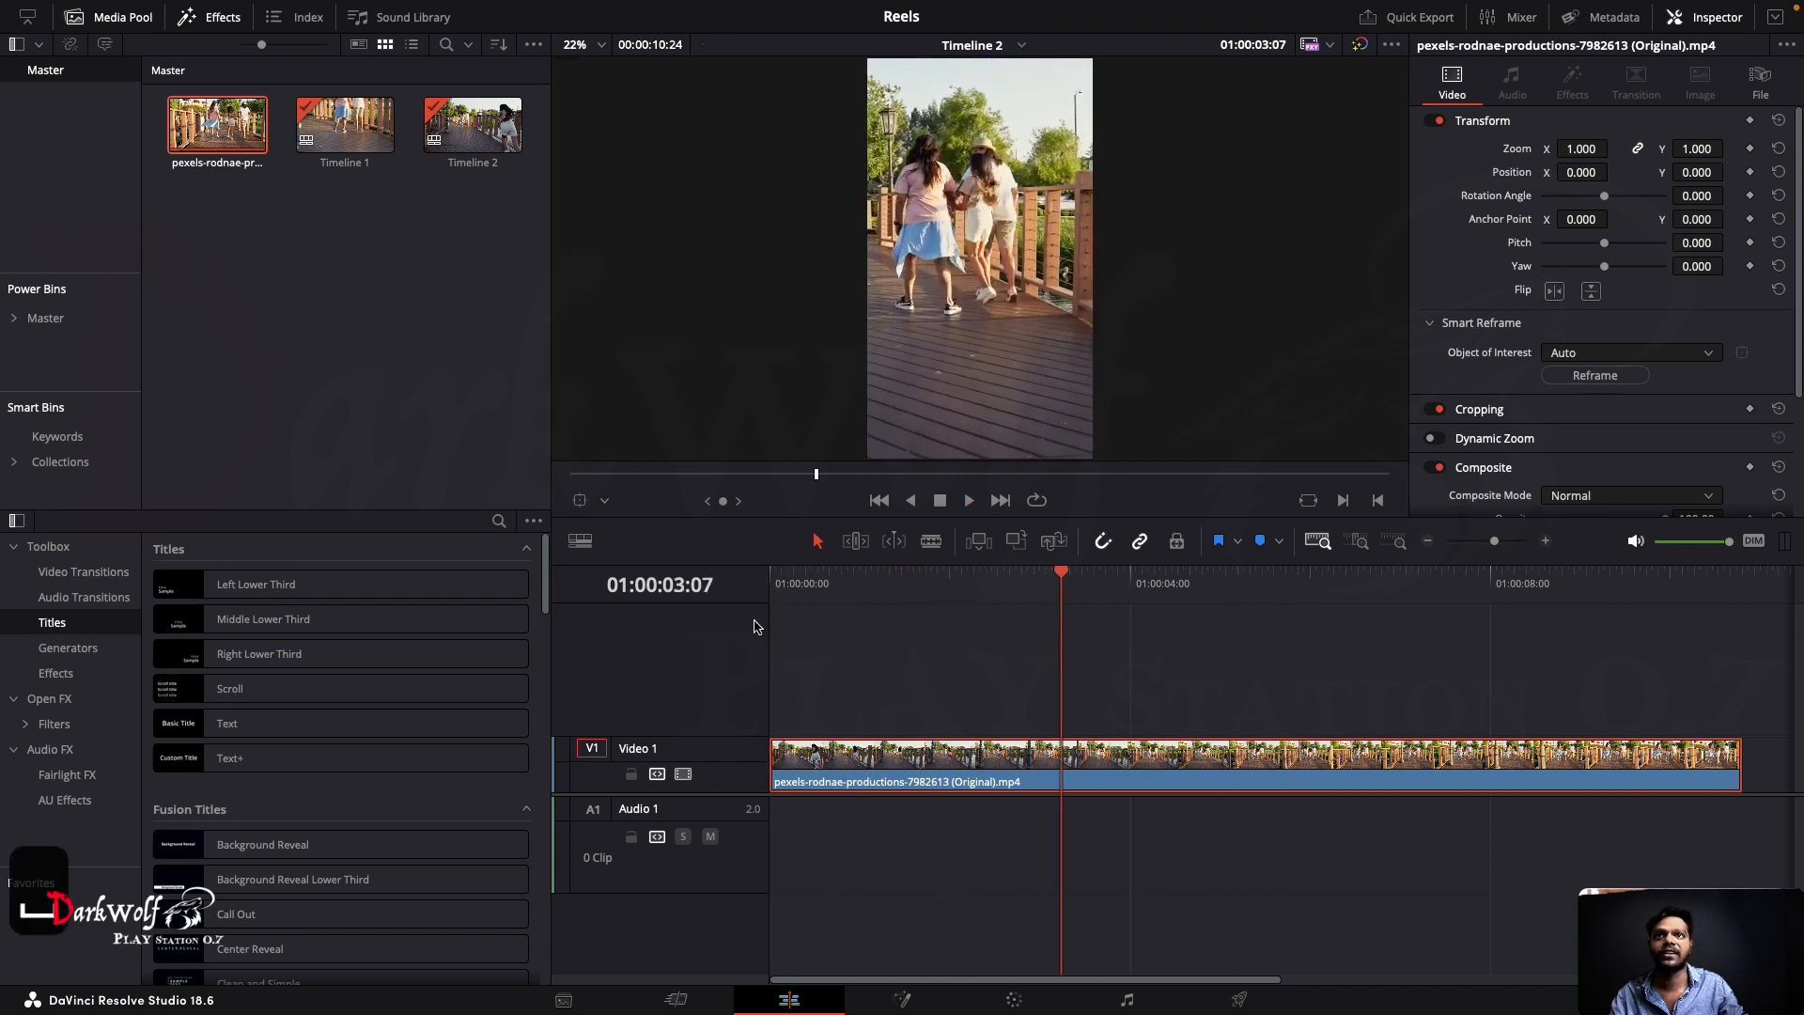
{"action": "key", "text": "b"}
{"action": "left_click", "coordinate": [1071, 755]}
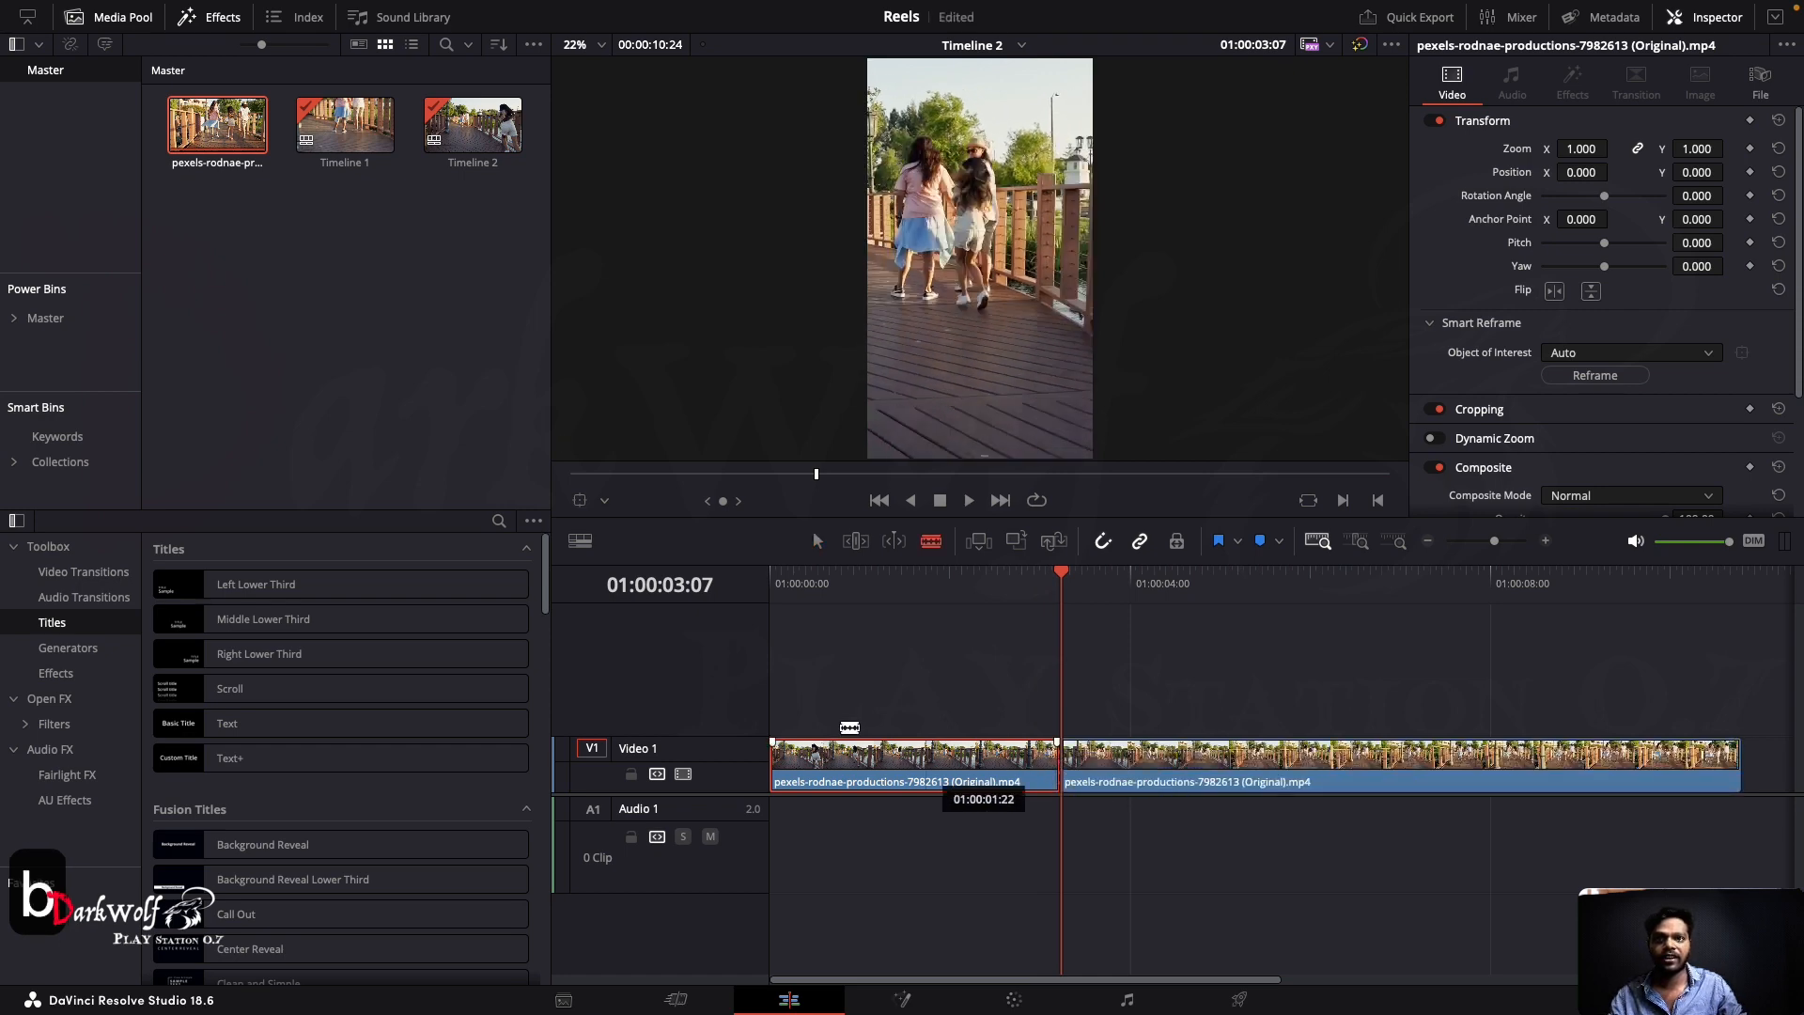
Step: Scrub through the split clips, return the playhead to the start and switch back to the Selection tool
{"action": "left_click", "coordinate": [853, 581]}
{"action": "left_click_drag", "start_coordinate": [820, 585], "coordinate": [1340, 625]}
{"action": "left_click", "coordinate": [772, 622]}
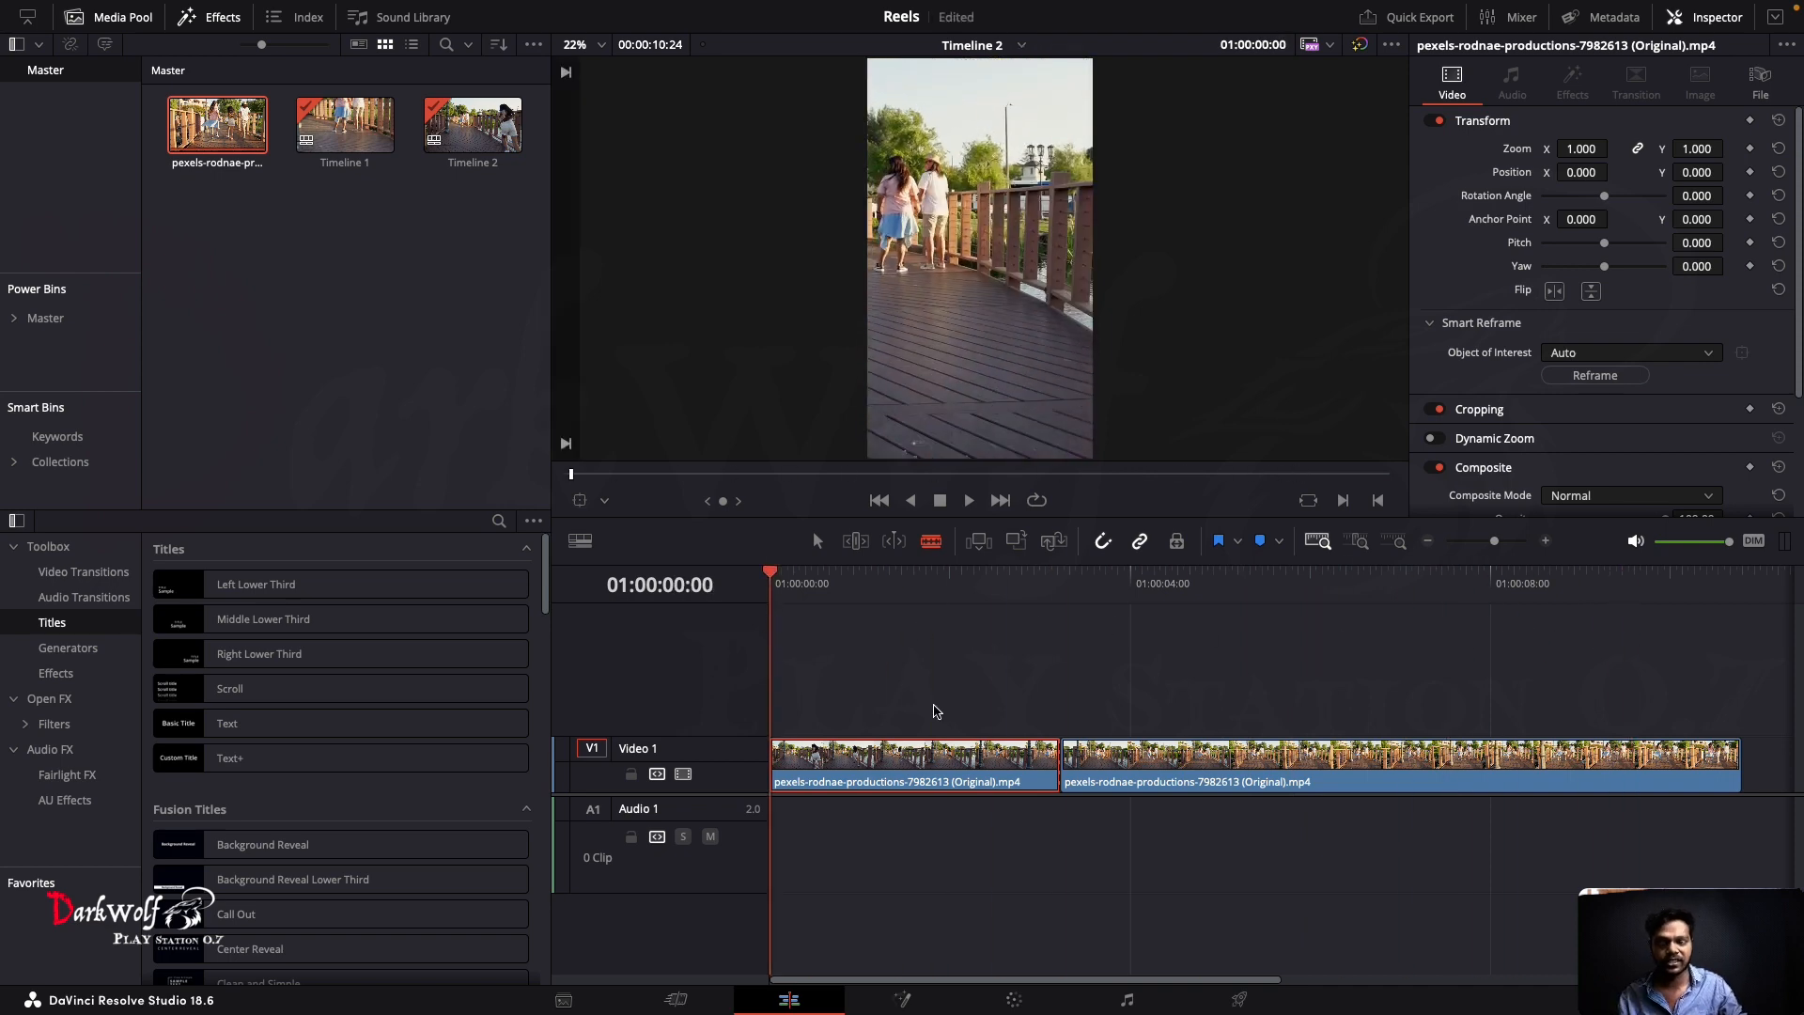
{"action": "key", "text": "a"}
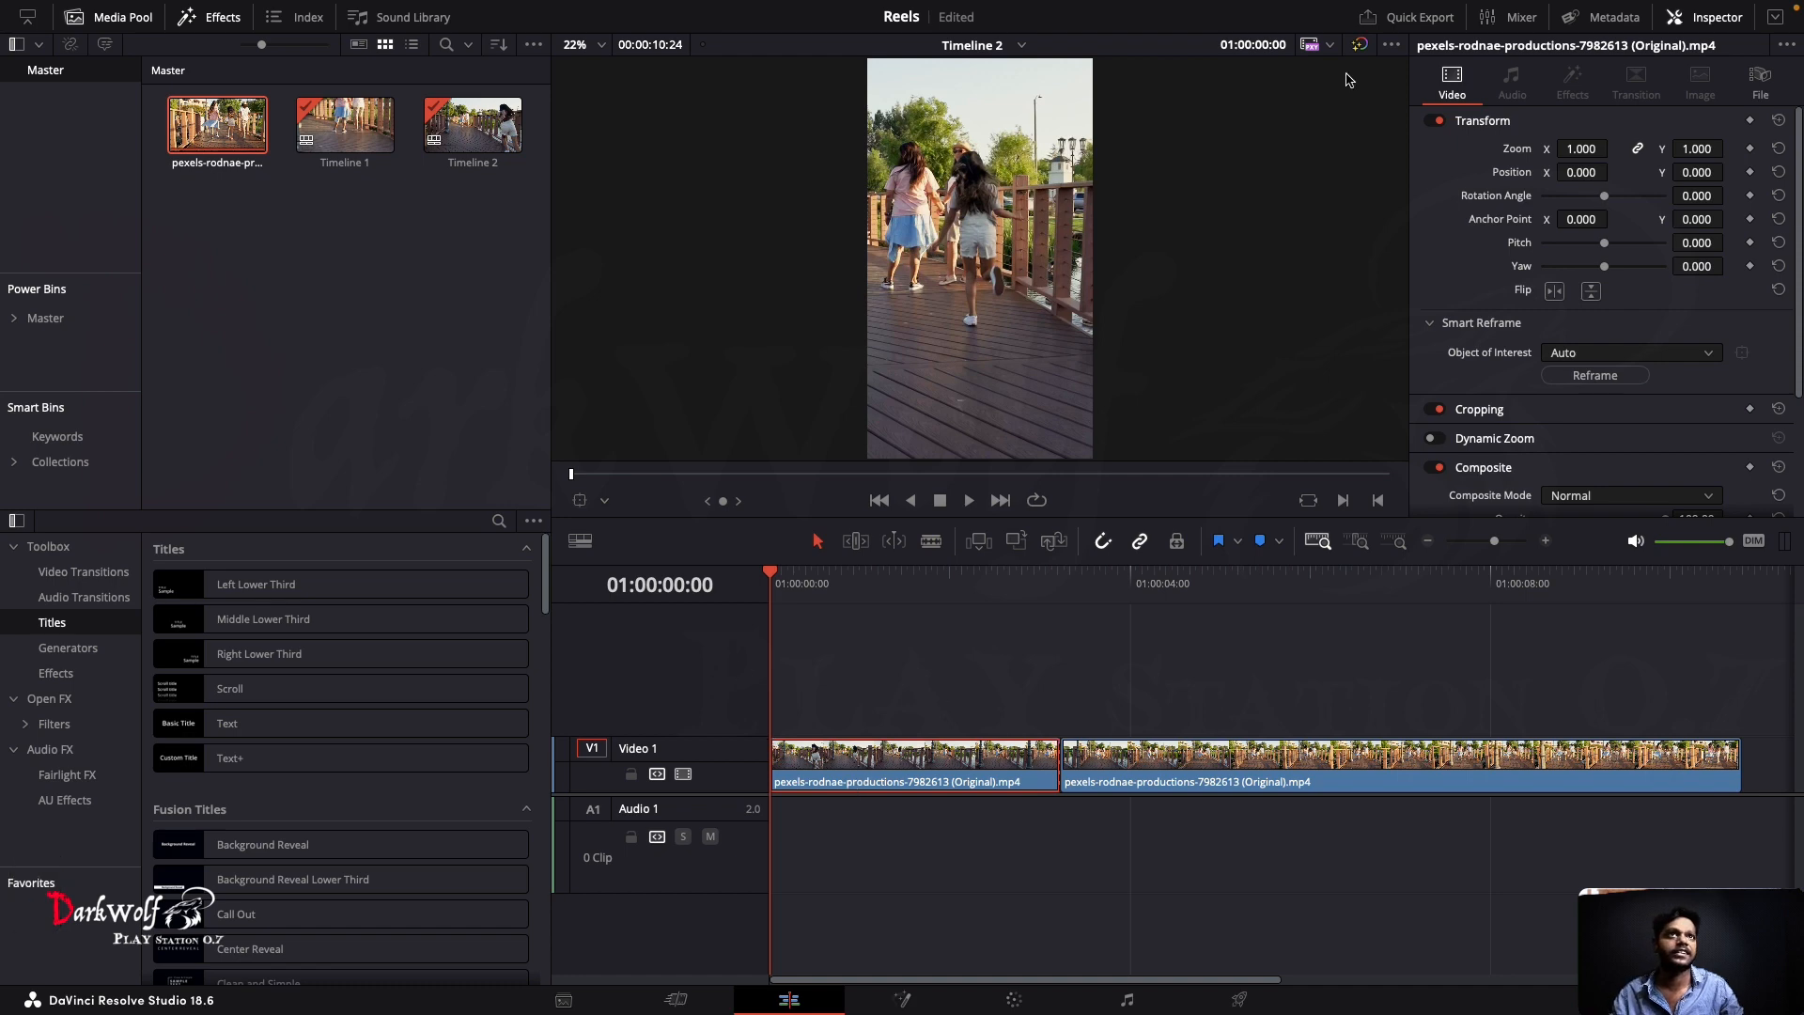
Step: Try Smart Reframe on the first clip with the Auto object of interest, preview it, and undo the reframe
{"action": "left_click", "coordinate": [1697, 26]}
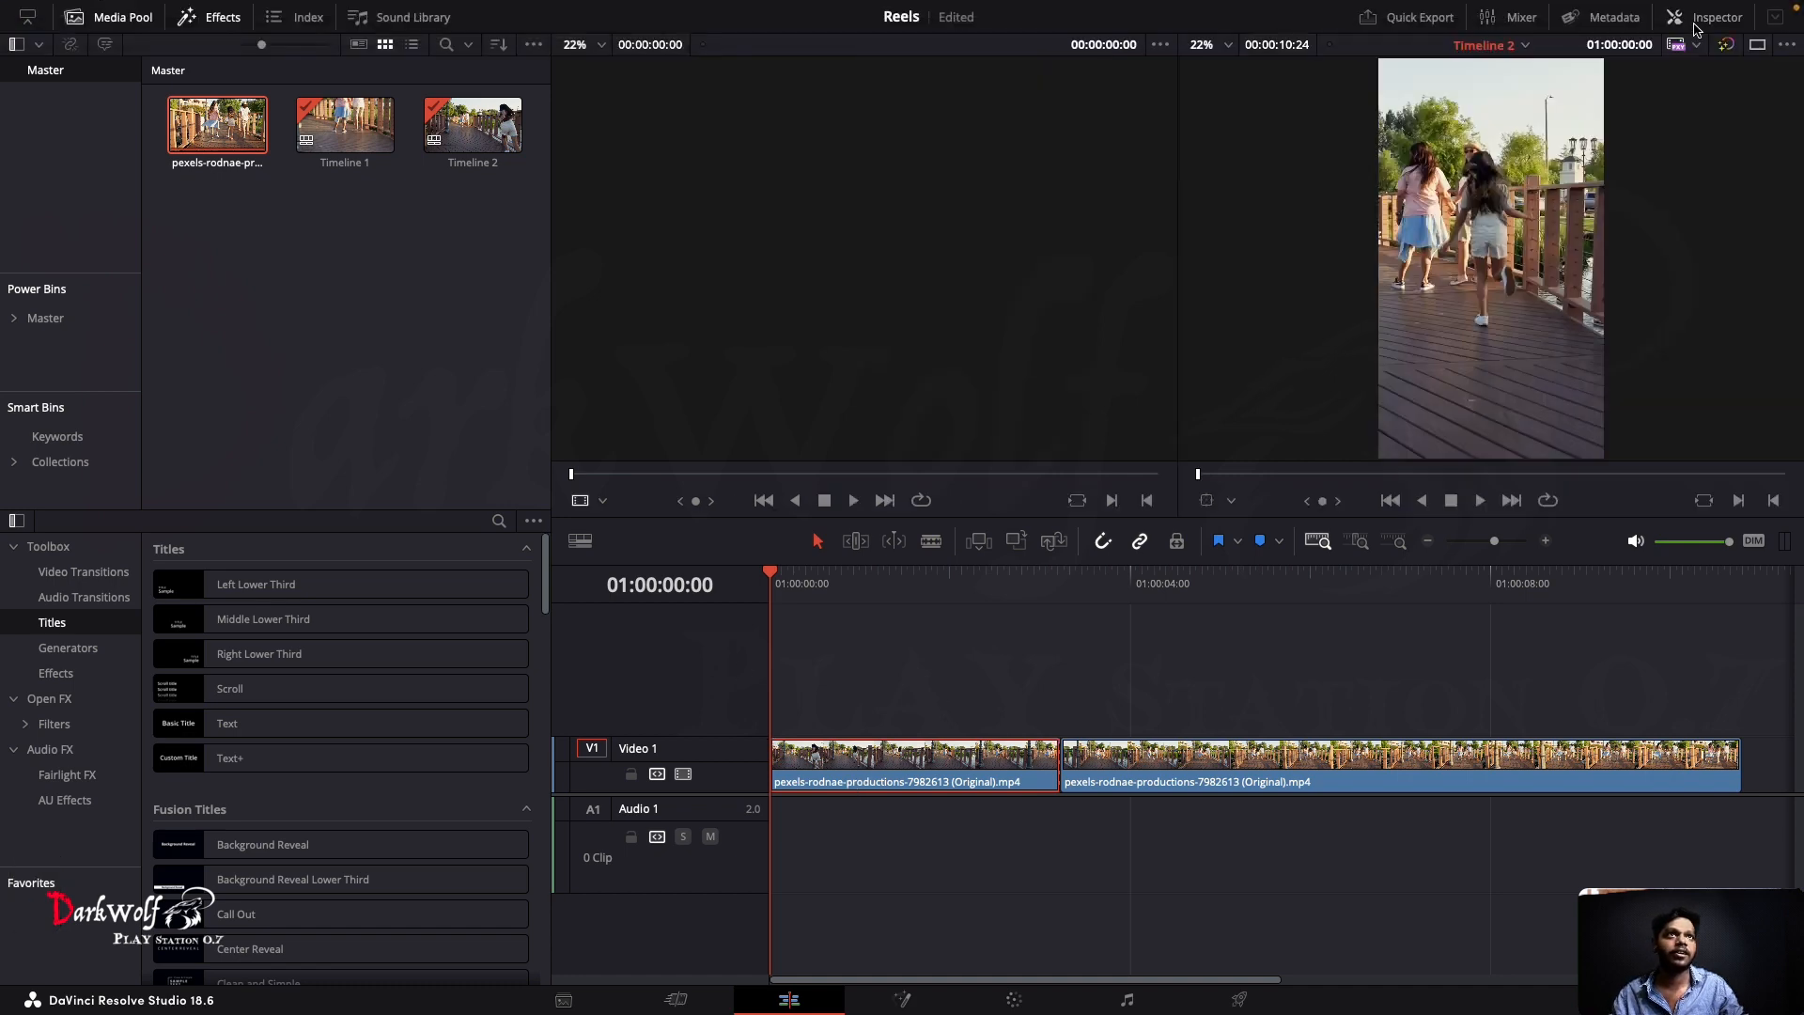
{"action": "left_click", "coordinate": [1703, 25]}
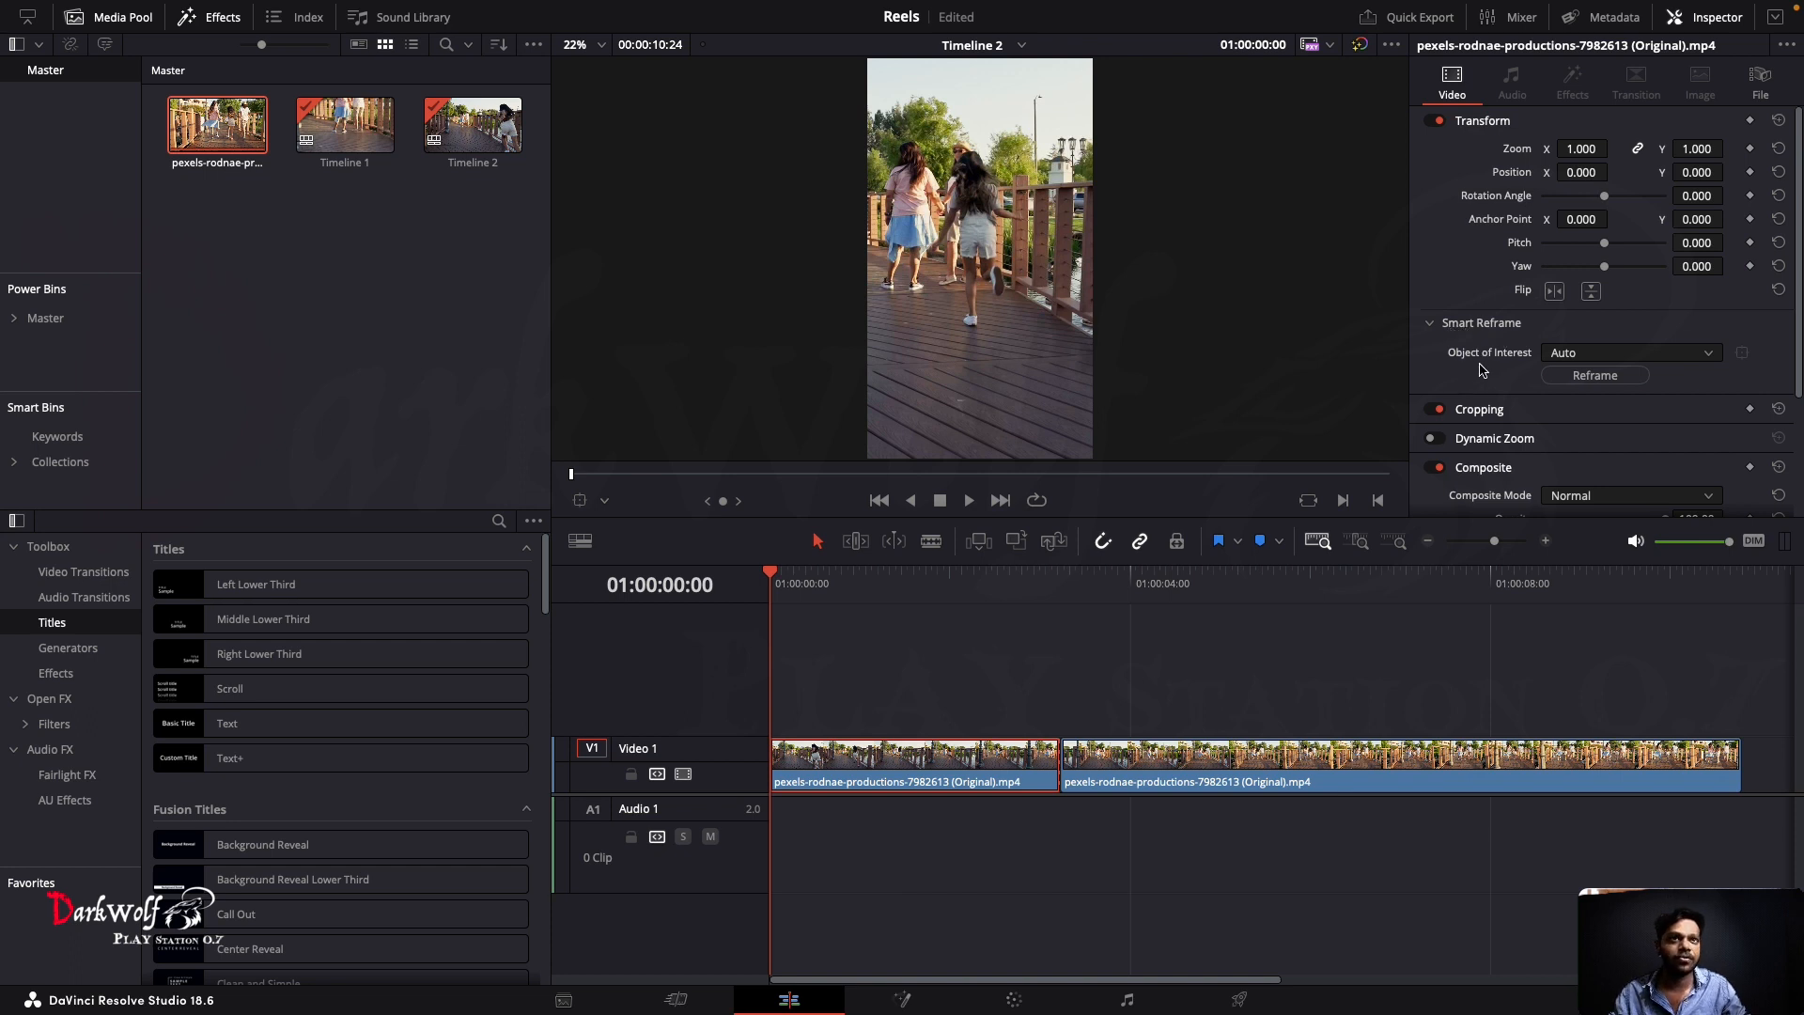
{"action": "left_click", "coordinate": [1577, 382]}
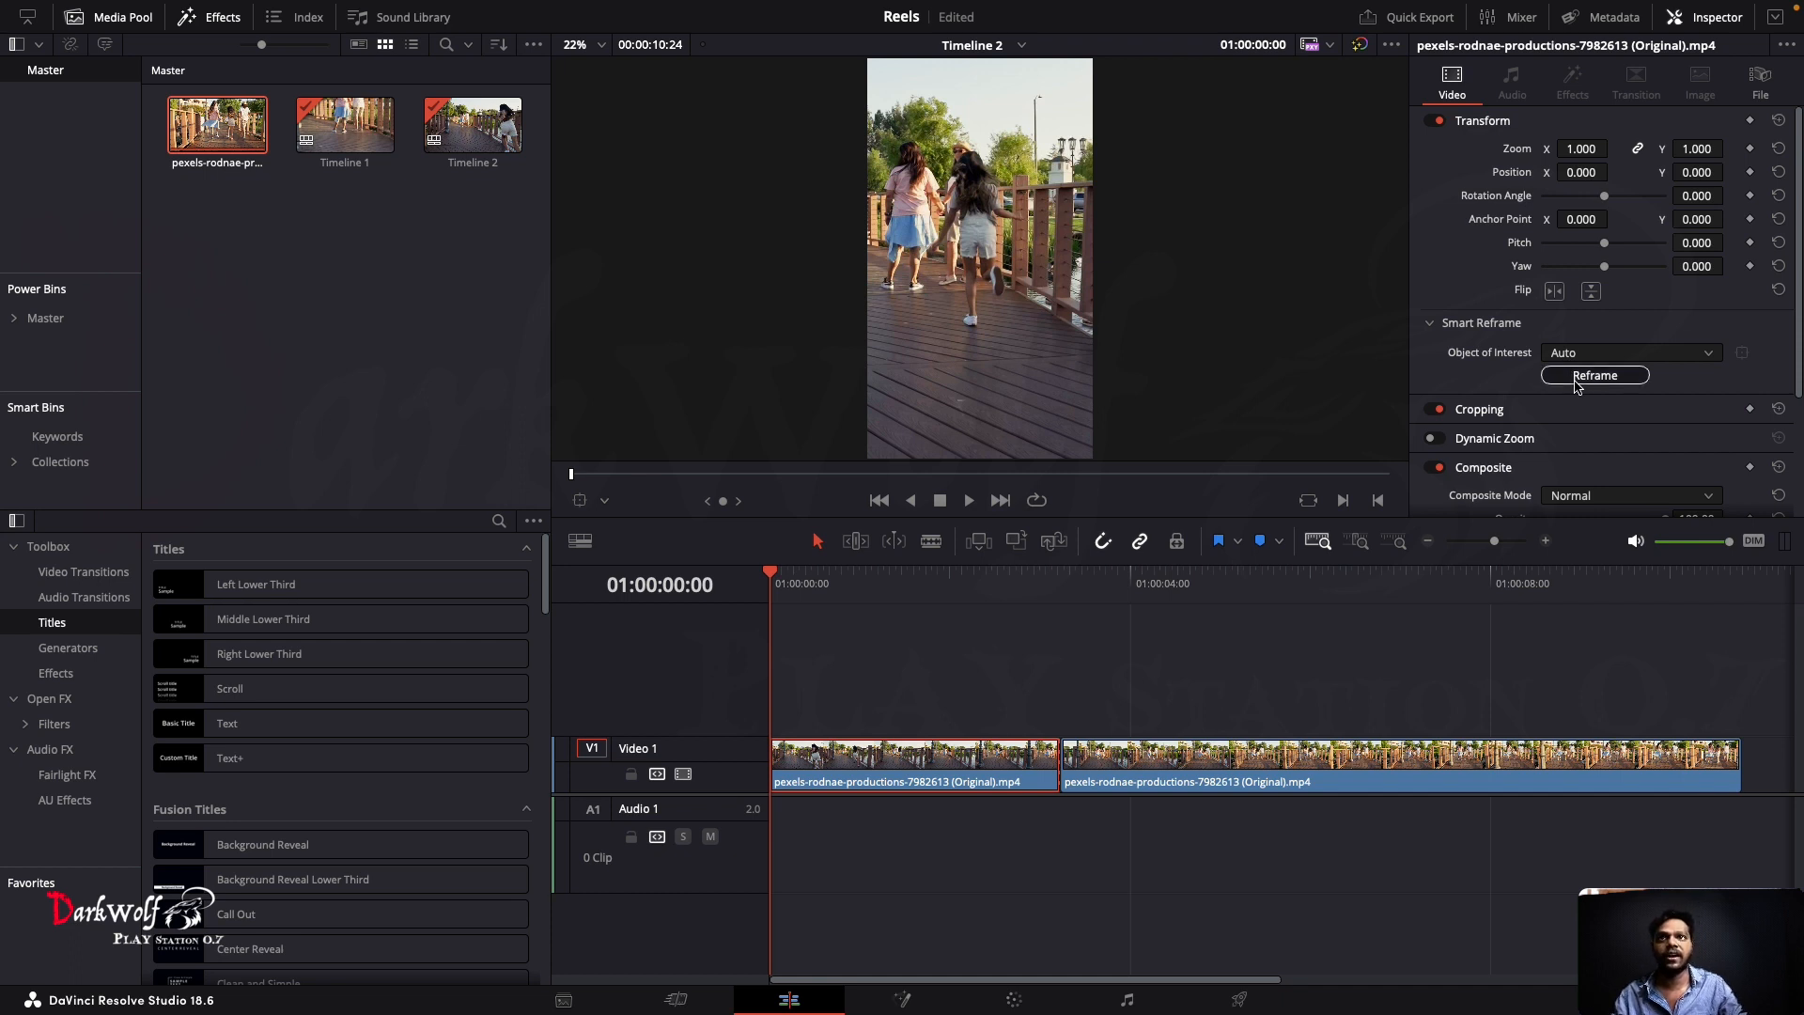
{"action": "key", "text": "space"}
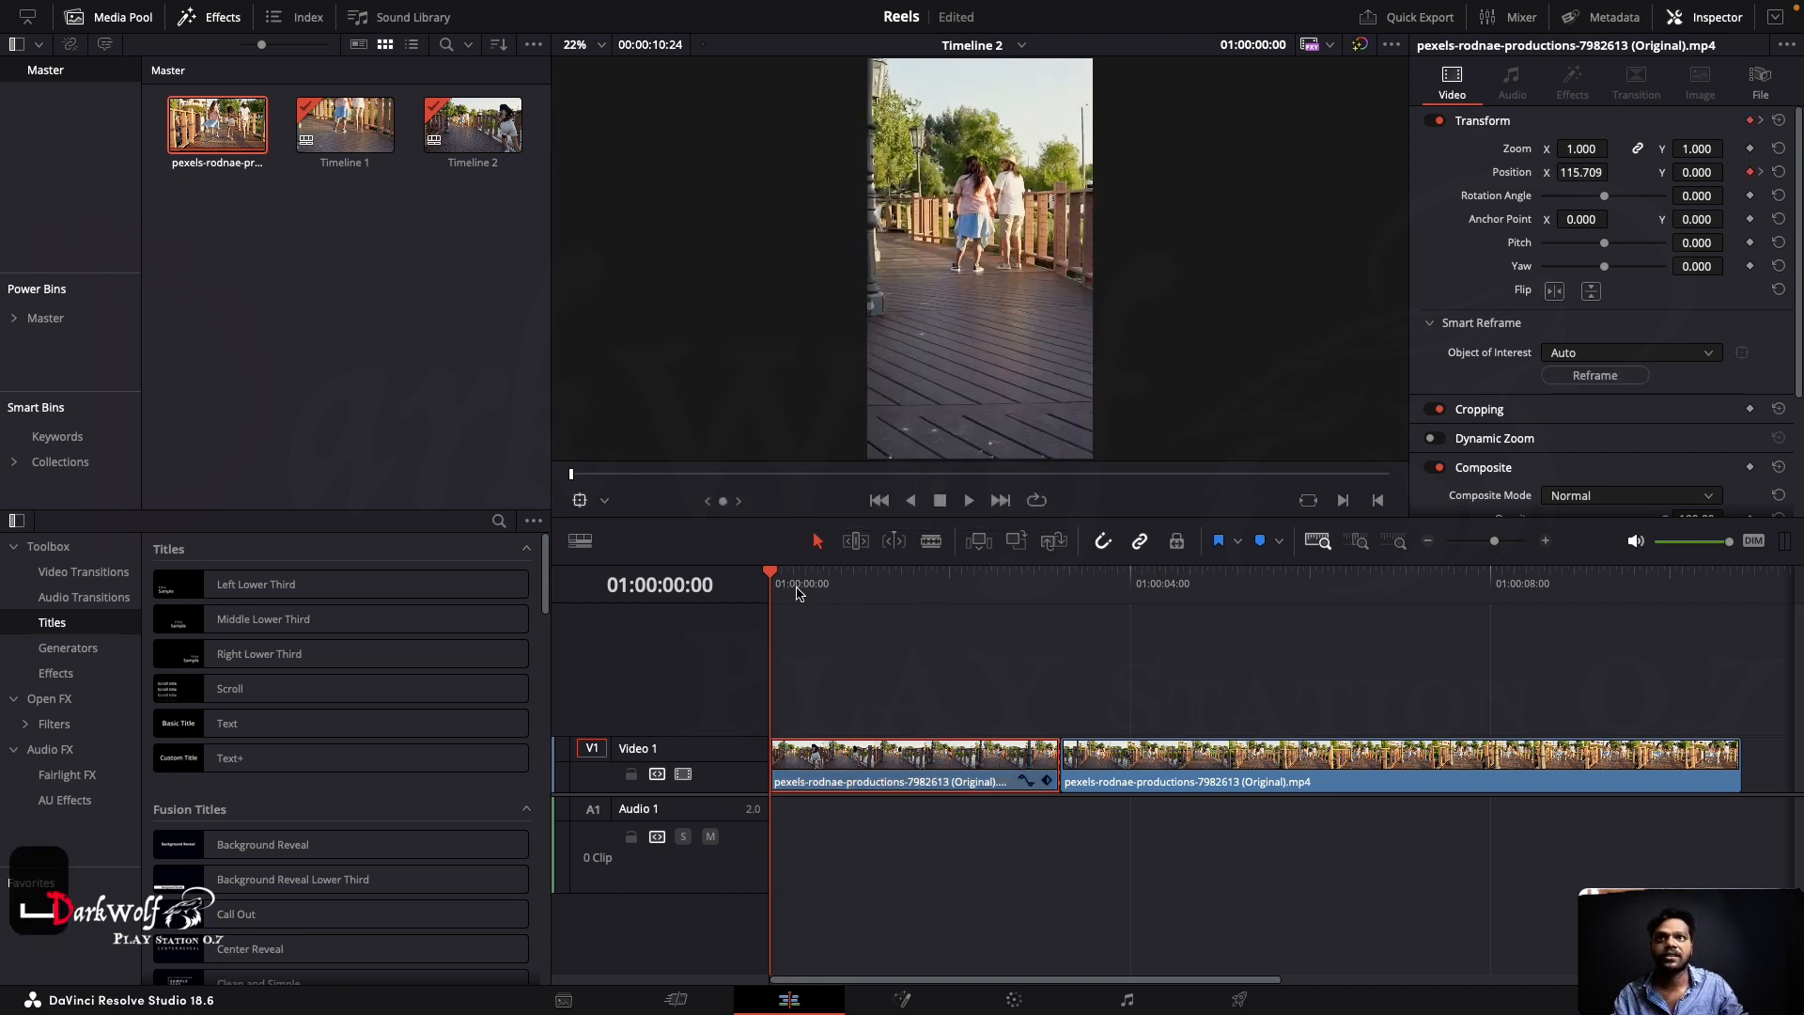
{"action": "key", "text": "space"}
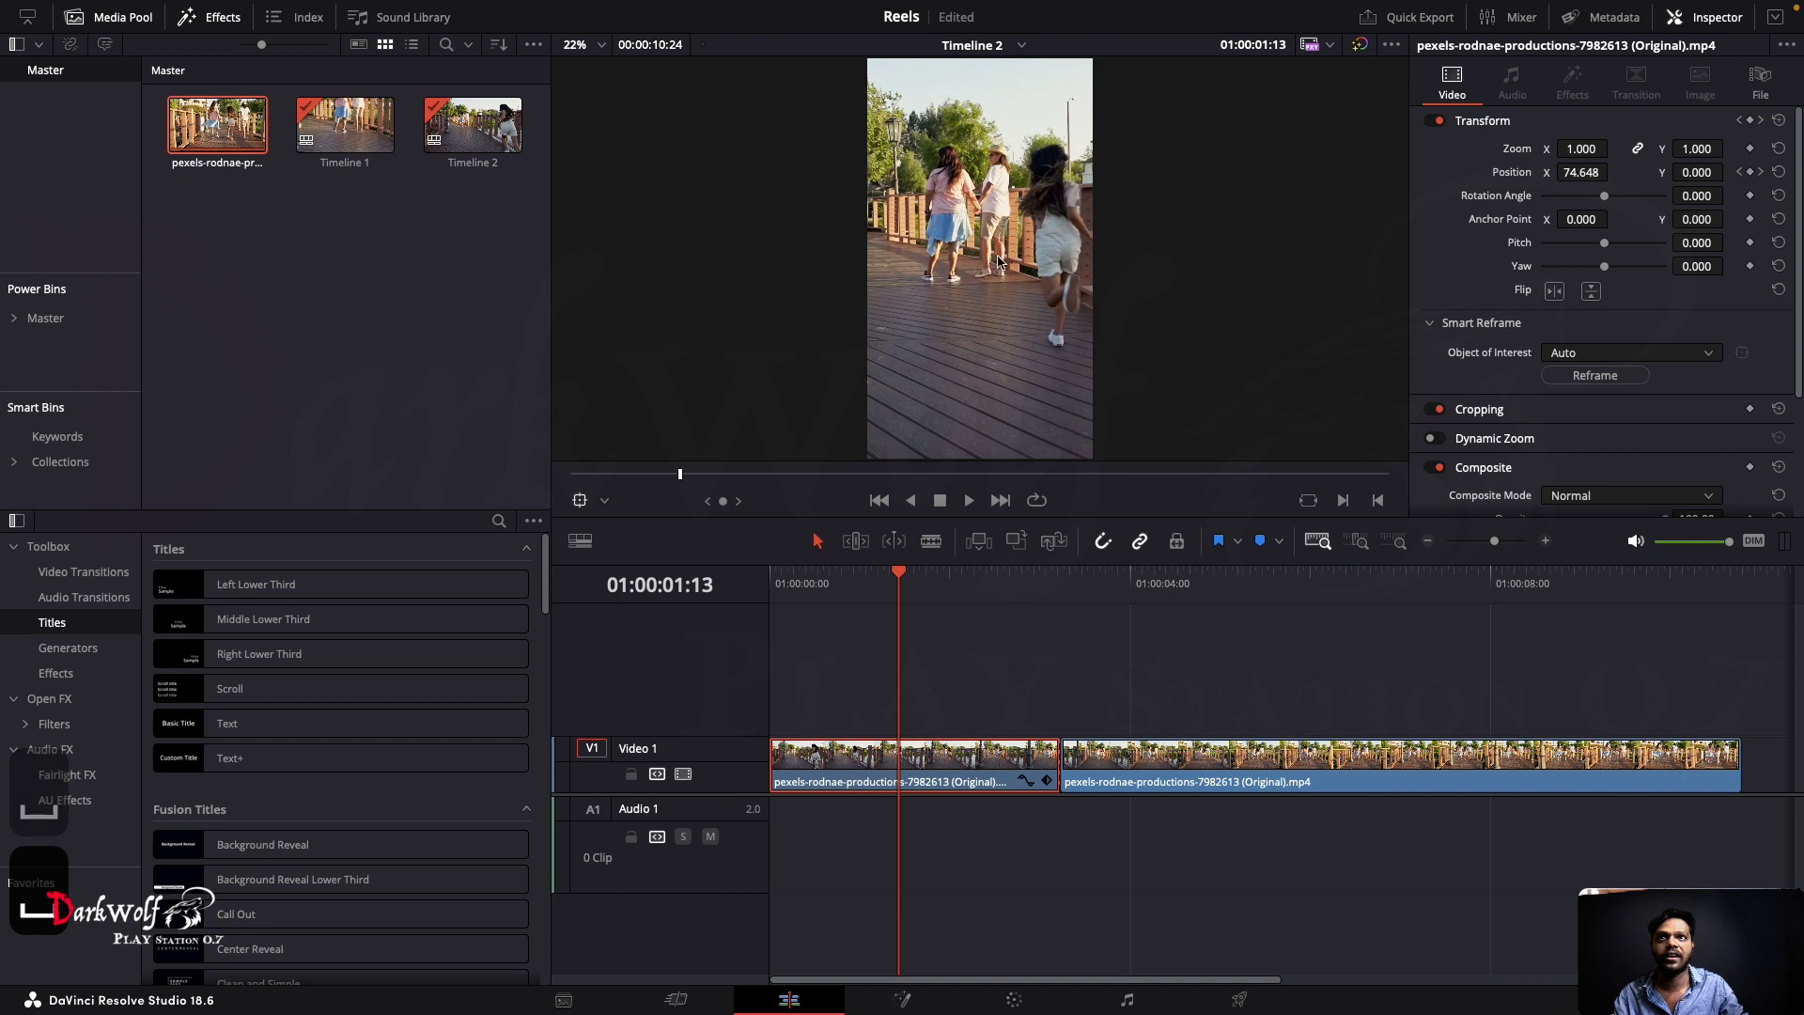
{"action": "key", "text": "super+z"}
{"action": "key", "text": "super+z"}
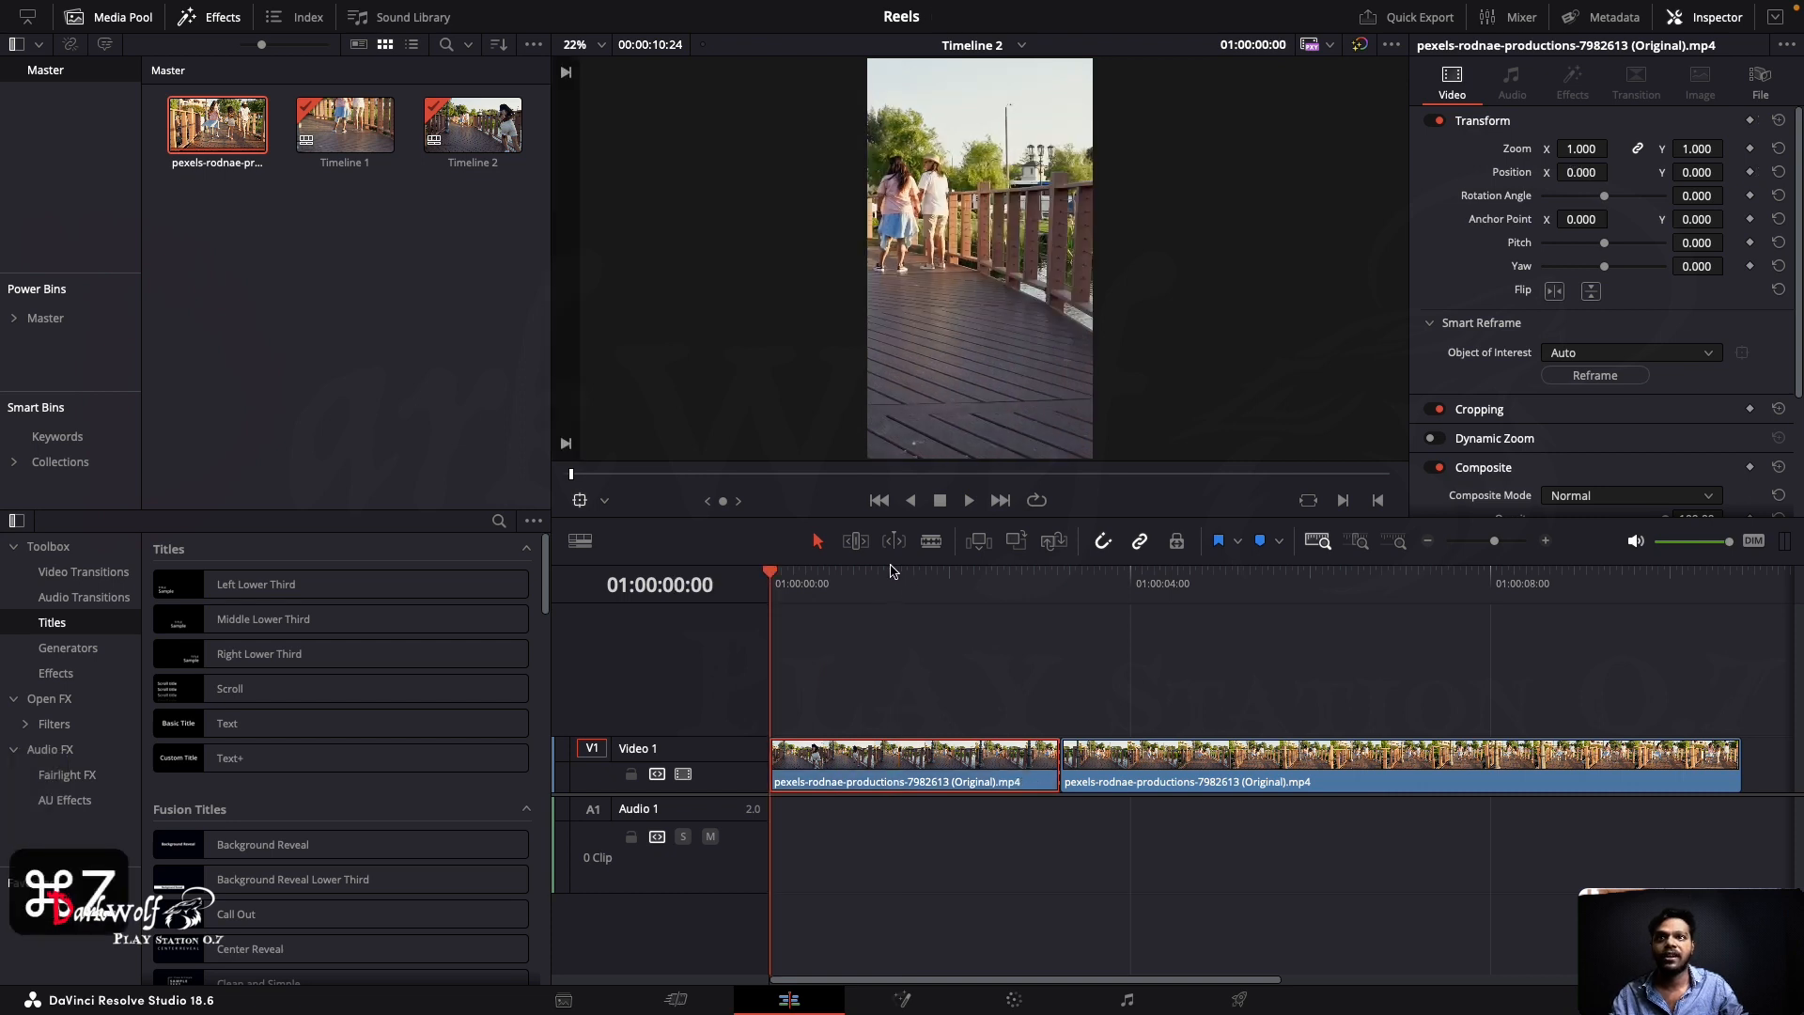
Step: Set the first clip's Smart Reframe object of interest to Reference Point and move the playhead to 01:00:01:06
{"action": "left_click", "coordinate": [1635, 355]}
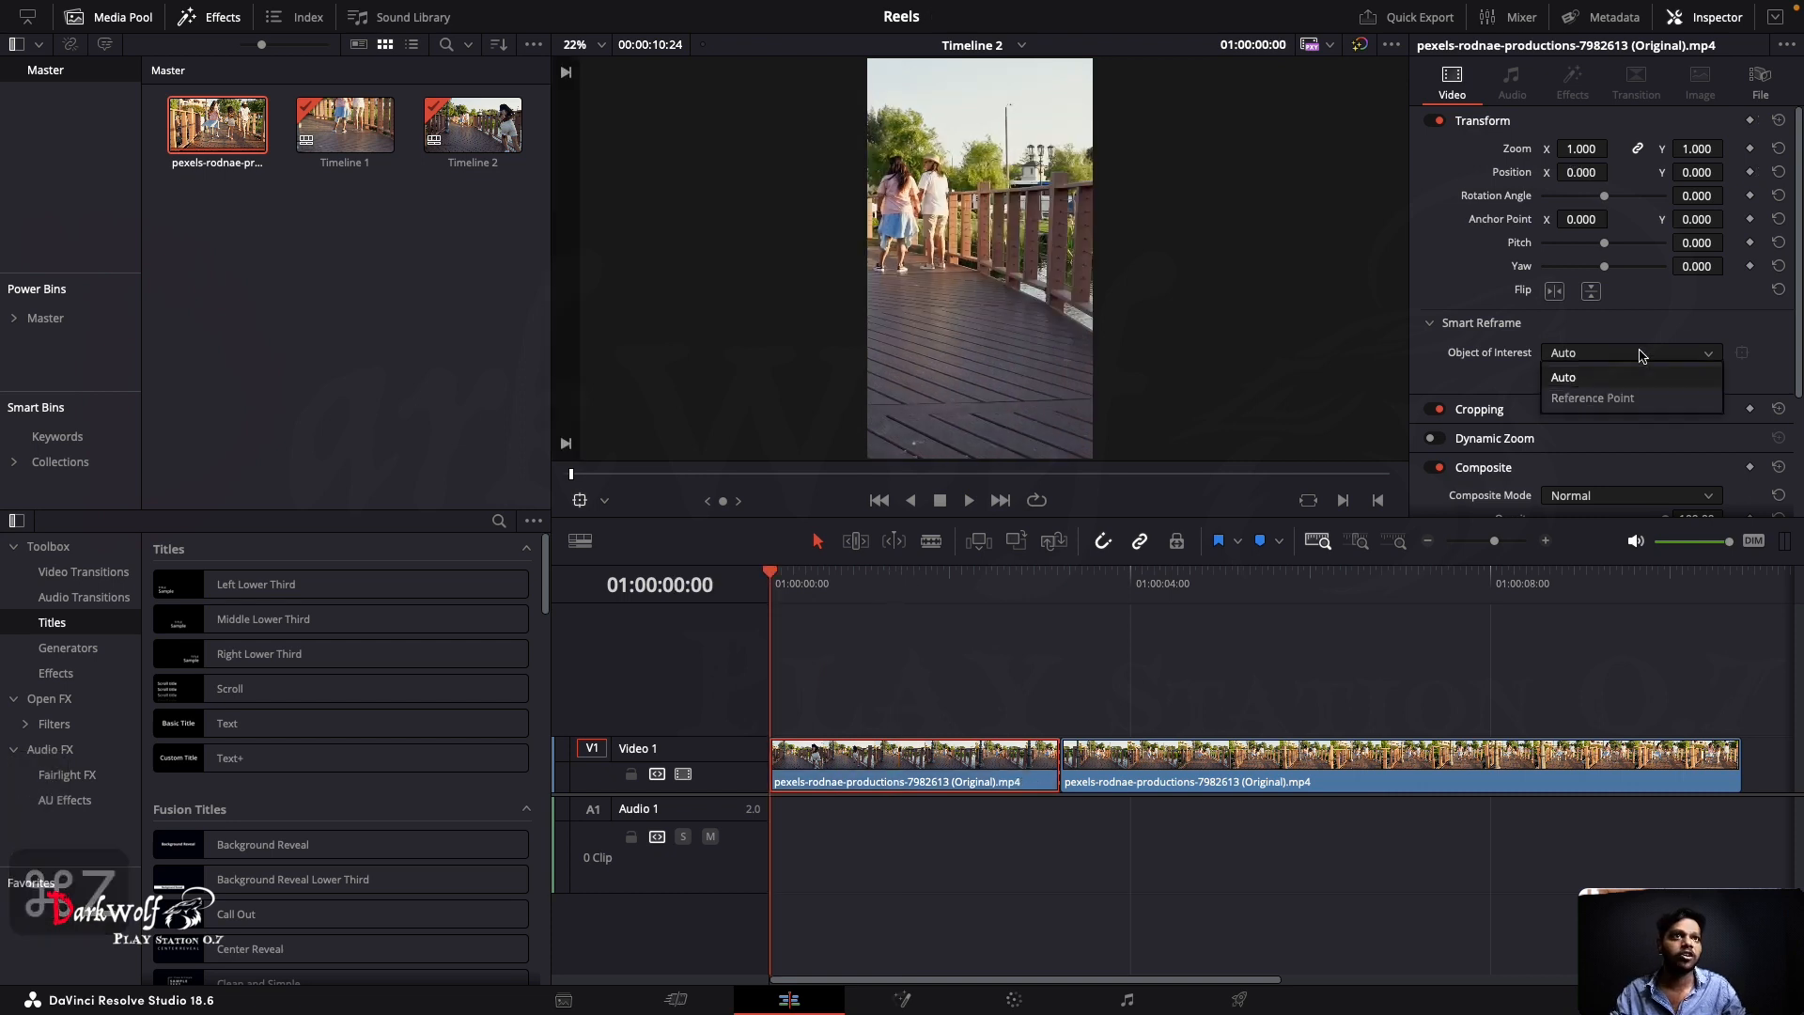
{"action": "left_click", "coordinate": [1619, 398]}
{"action": "left_click_drag", "start_coordinate": [906, 574], "coordinate": [877, 582]}
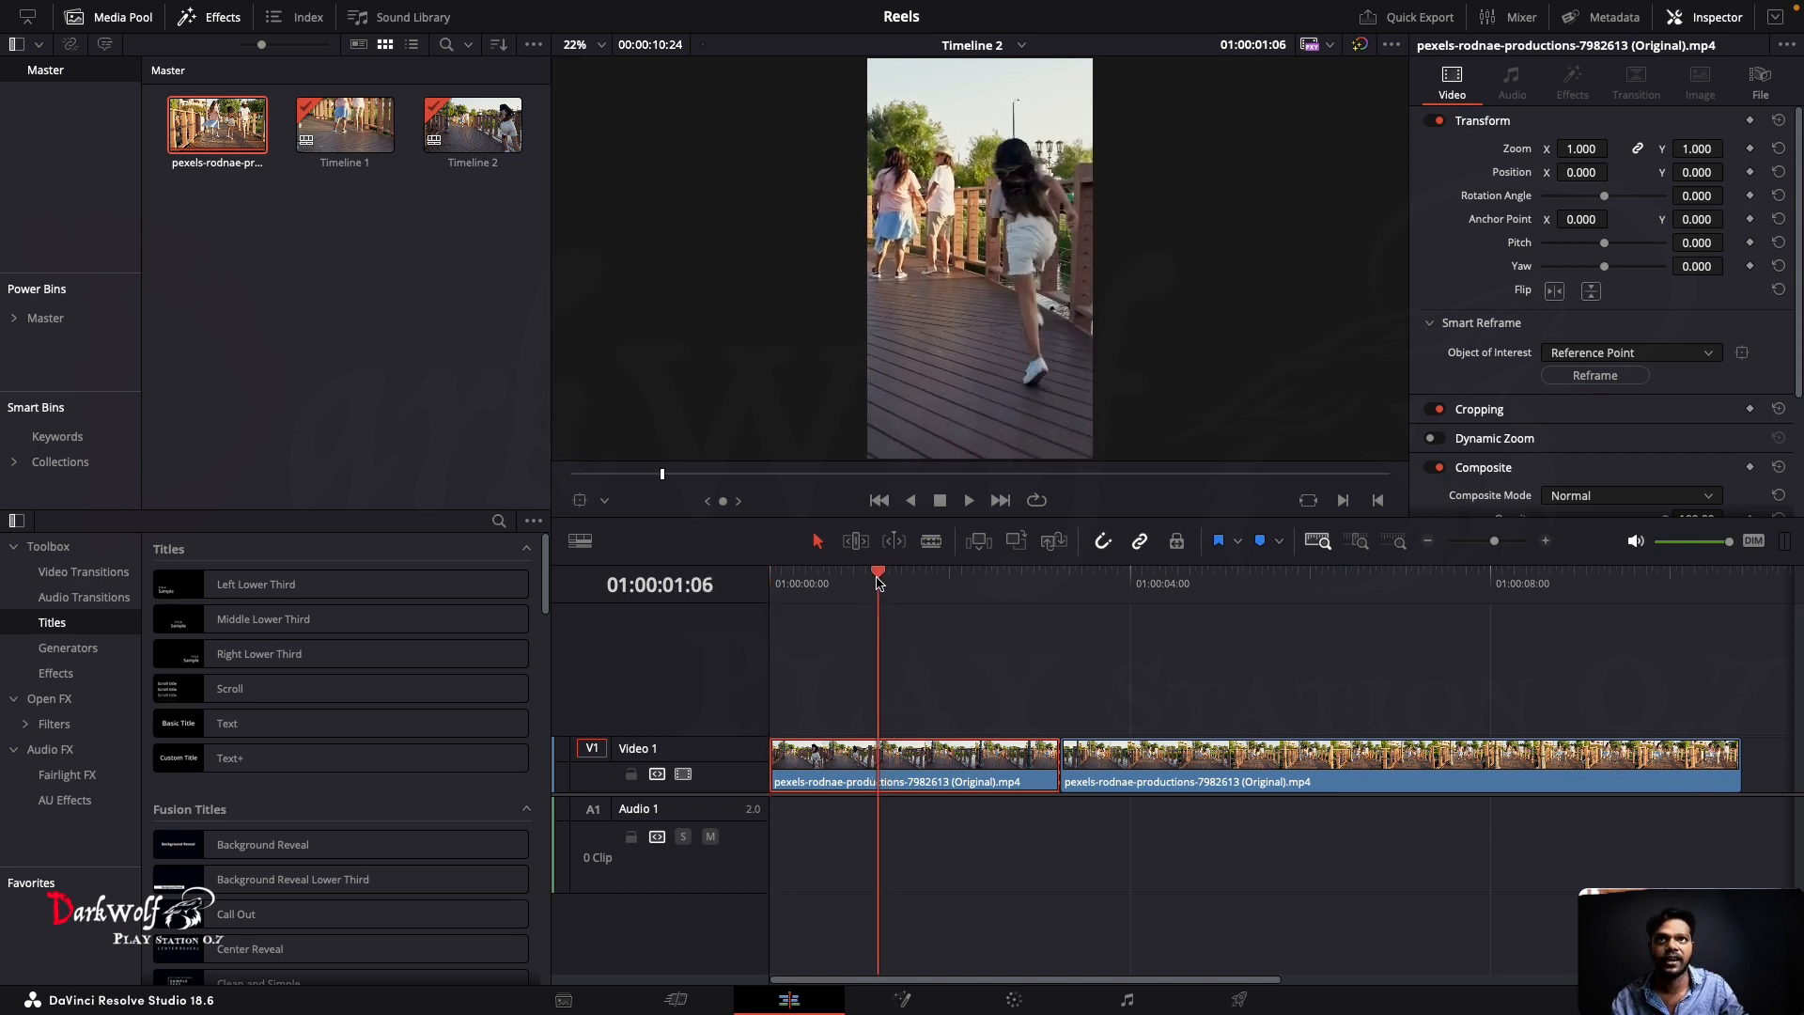
Step: Display the reference point box in the viewer and fit it around the running girl
{"action": "left_click", "coordinate": [1743, 353]}
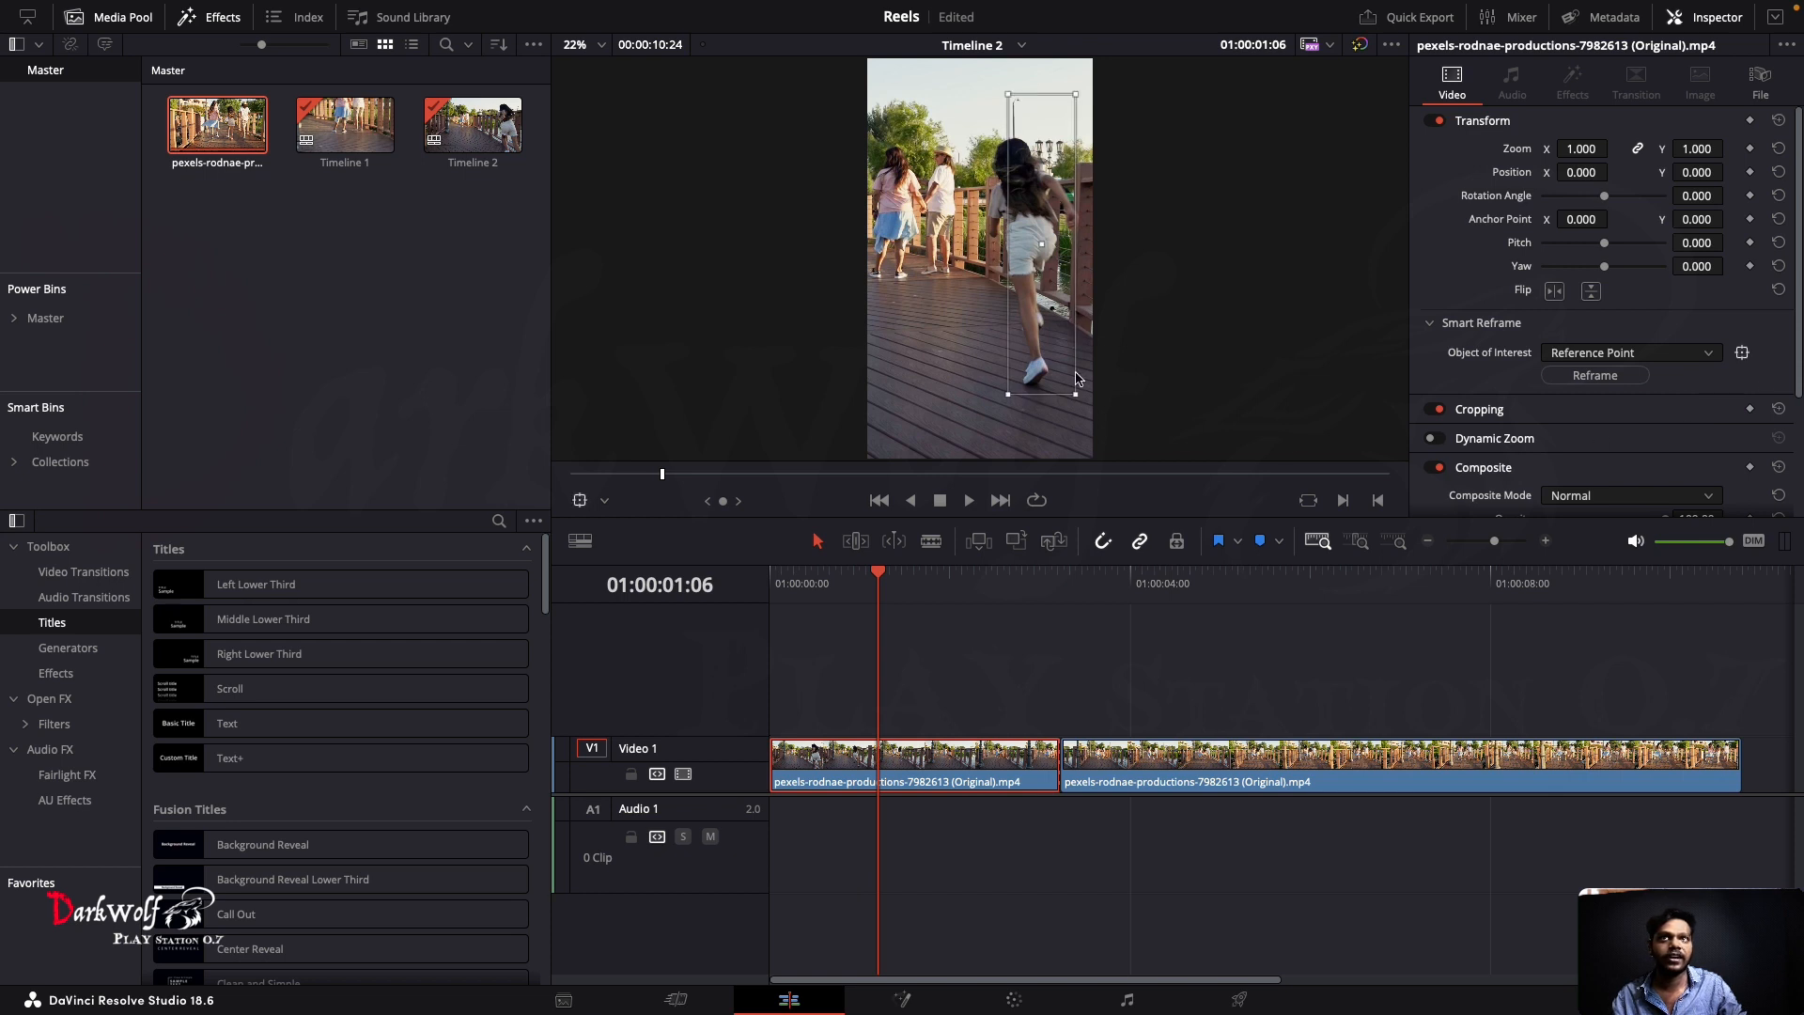
{"action": "left_click", "coordinate": [1743, 354]}
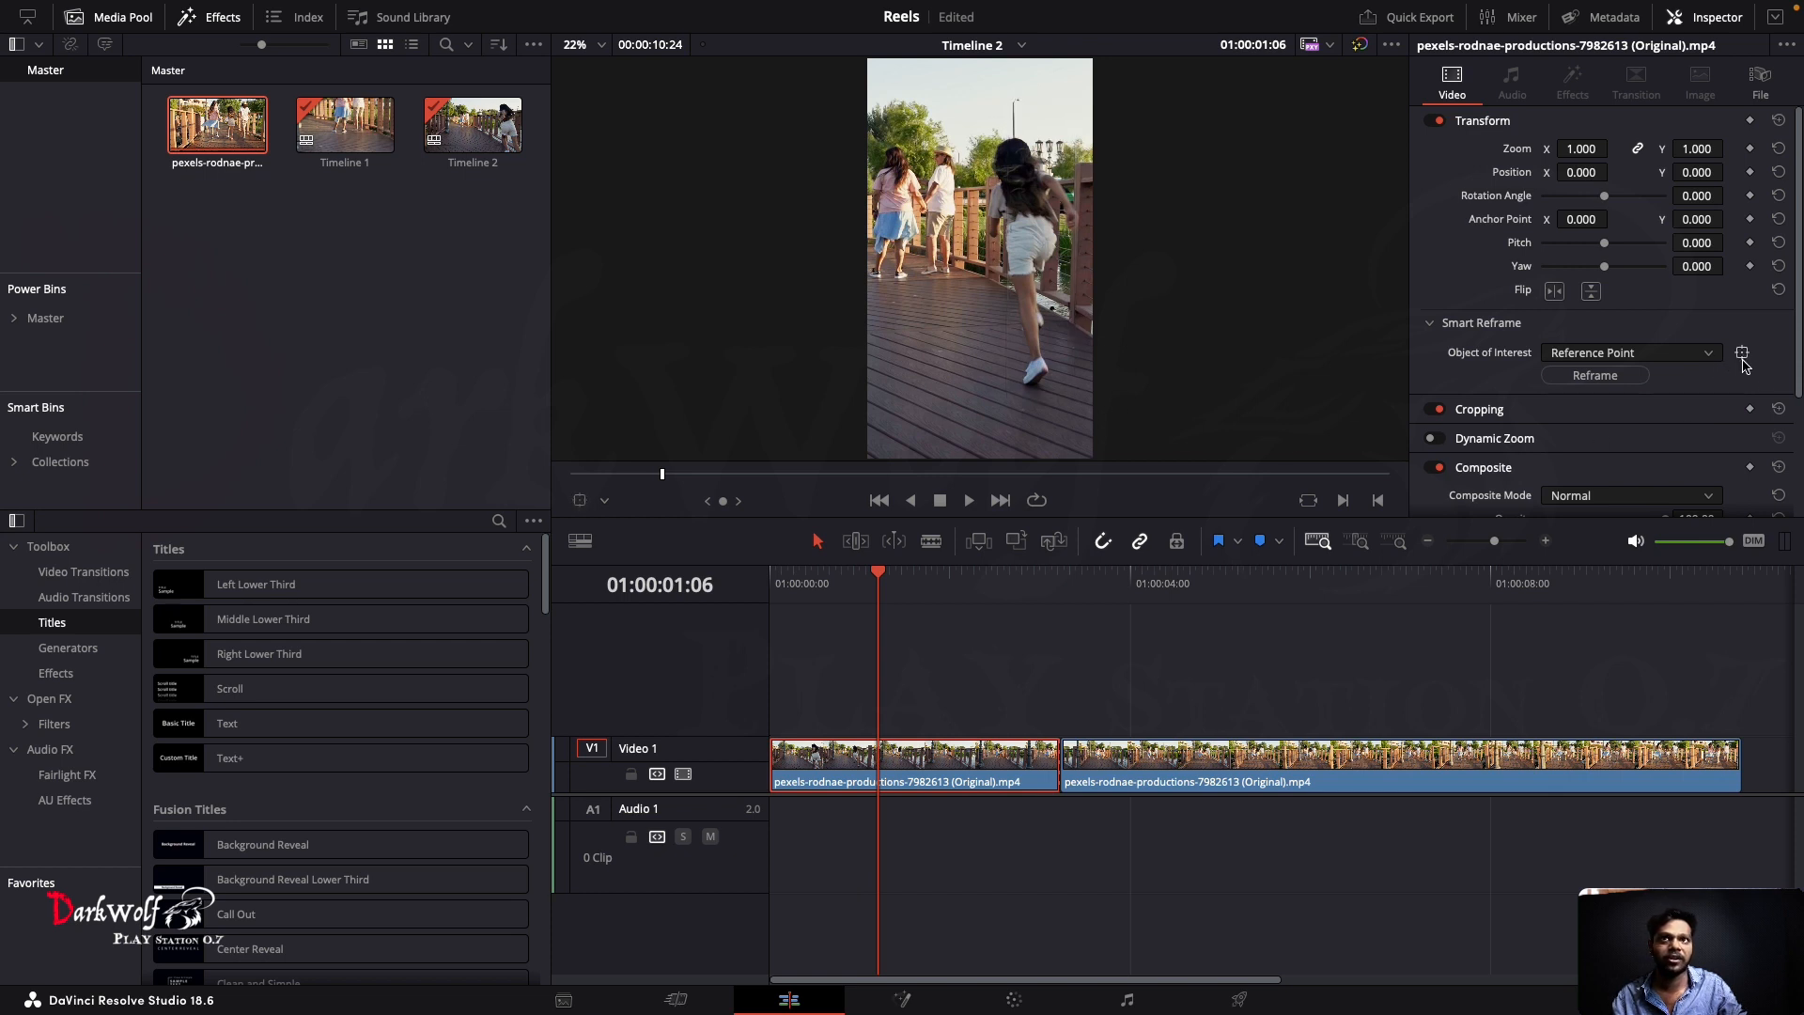
{"action": "left_click", "coordinate": [1744, 354]}
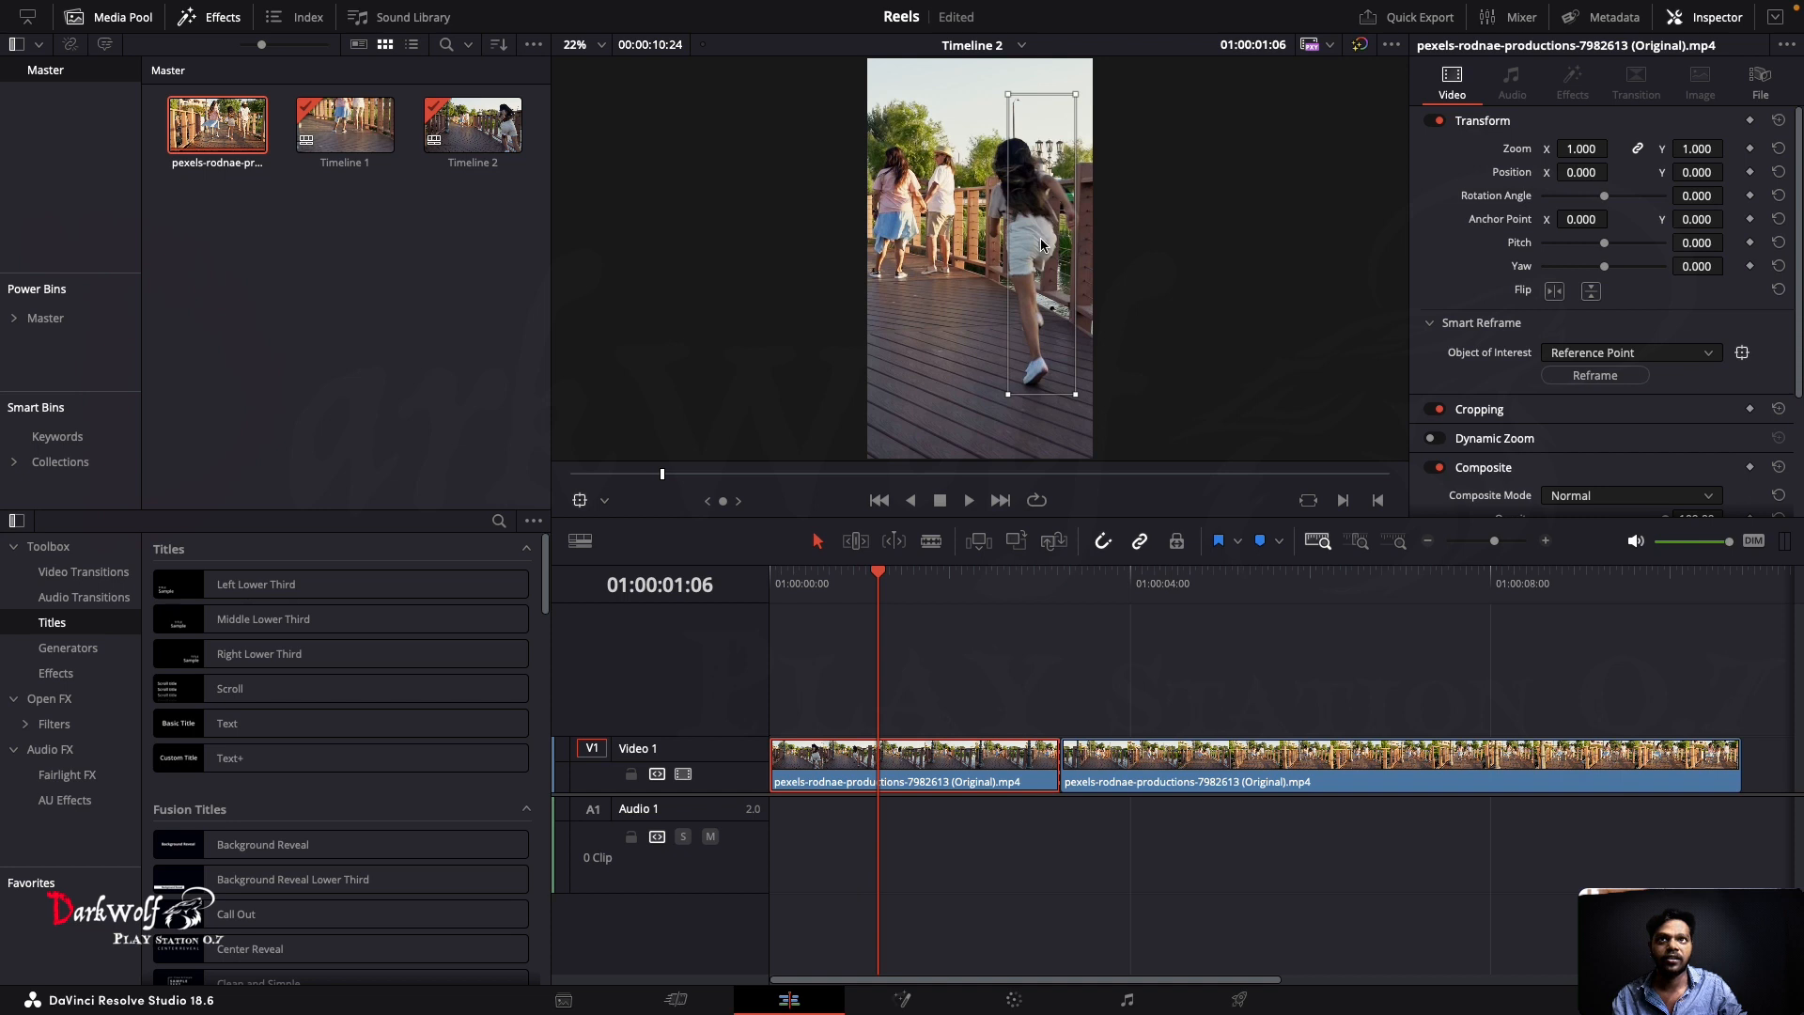
{"action": "left_click_drag", "start_coordinate": [1039, 251], "coordinate": [1072, 99]}
{"action": "left_click_drag", "start_coordinate": [1025, 212], "coordinate": [1034, 212]}
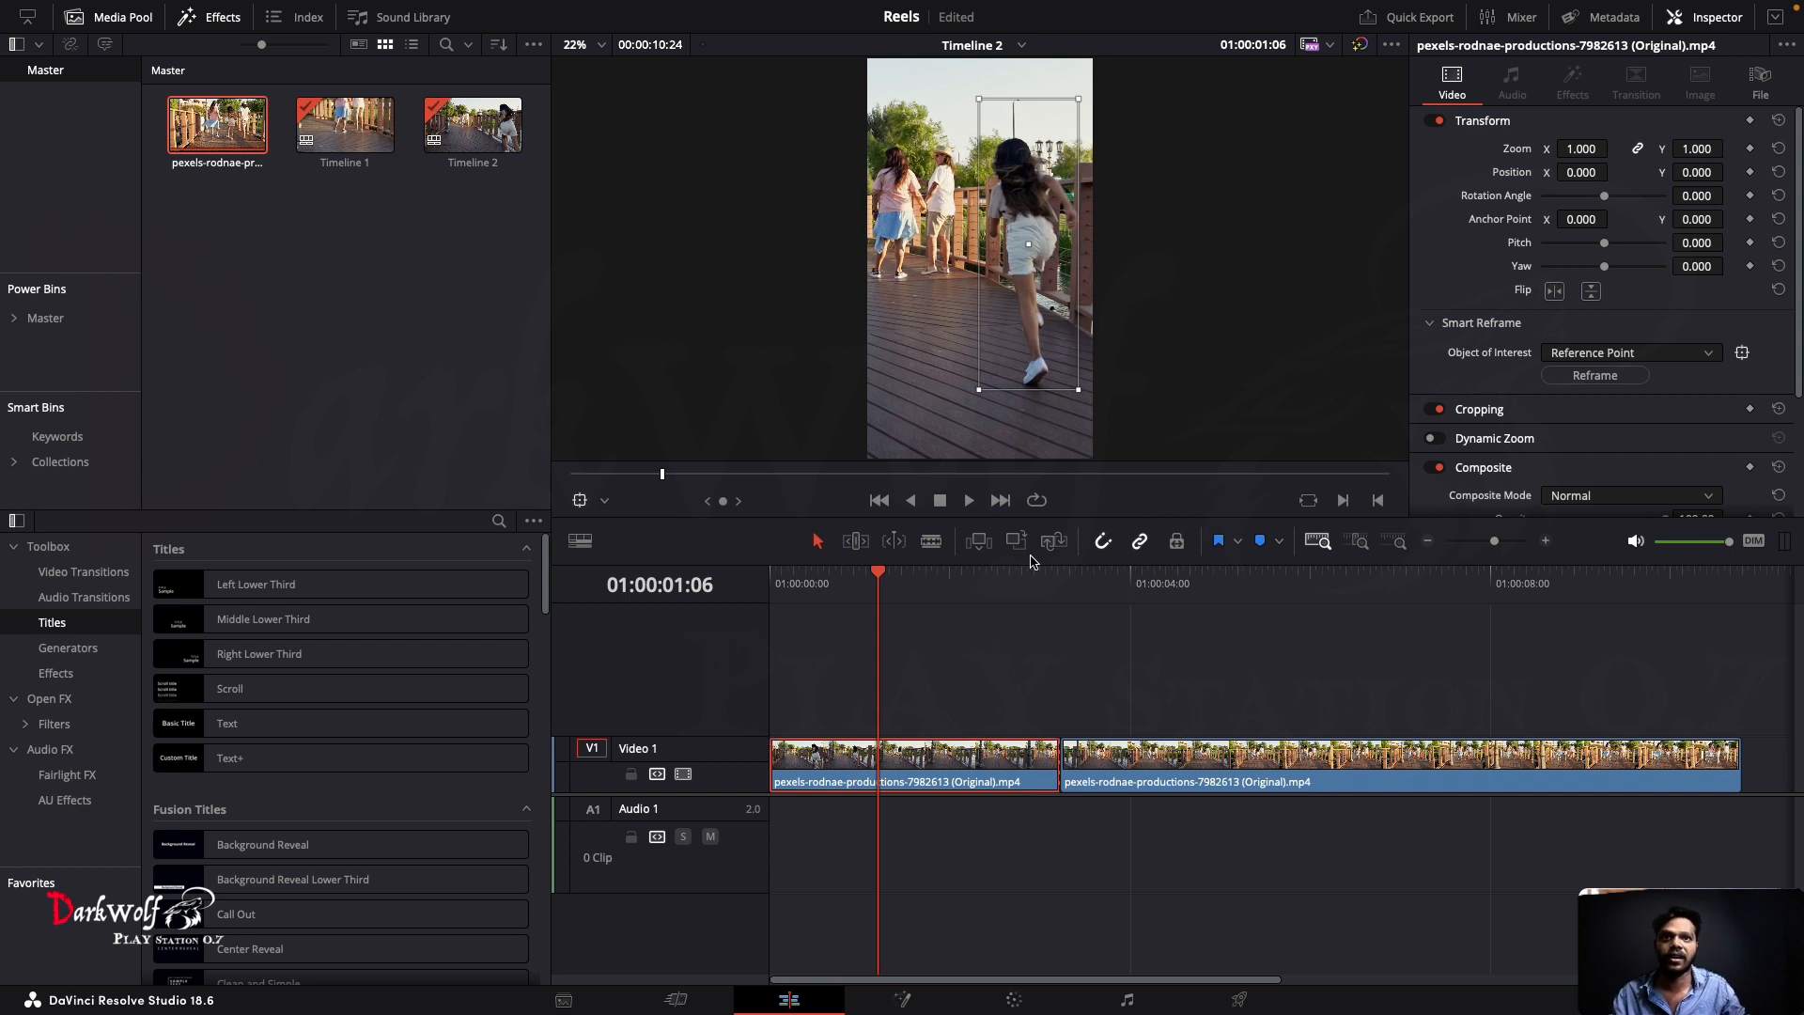
Step: Reframe the first clip using the reference point and play the timeline from the start
{"action": "left_click", "coordinate": [1620, 380]}
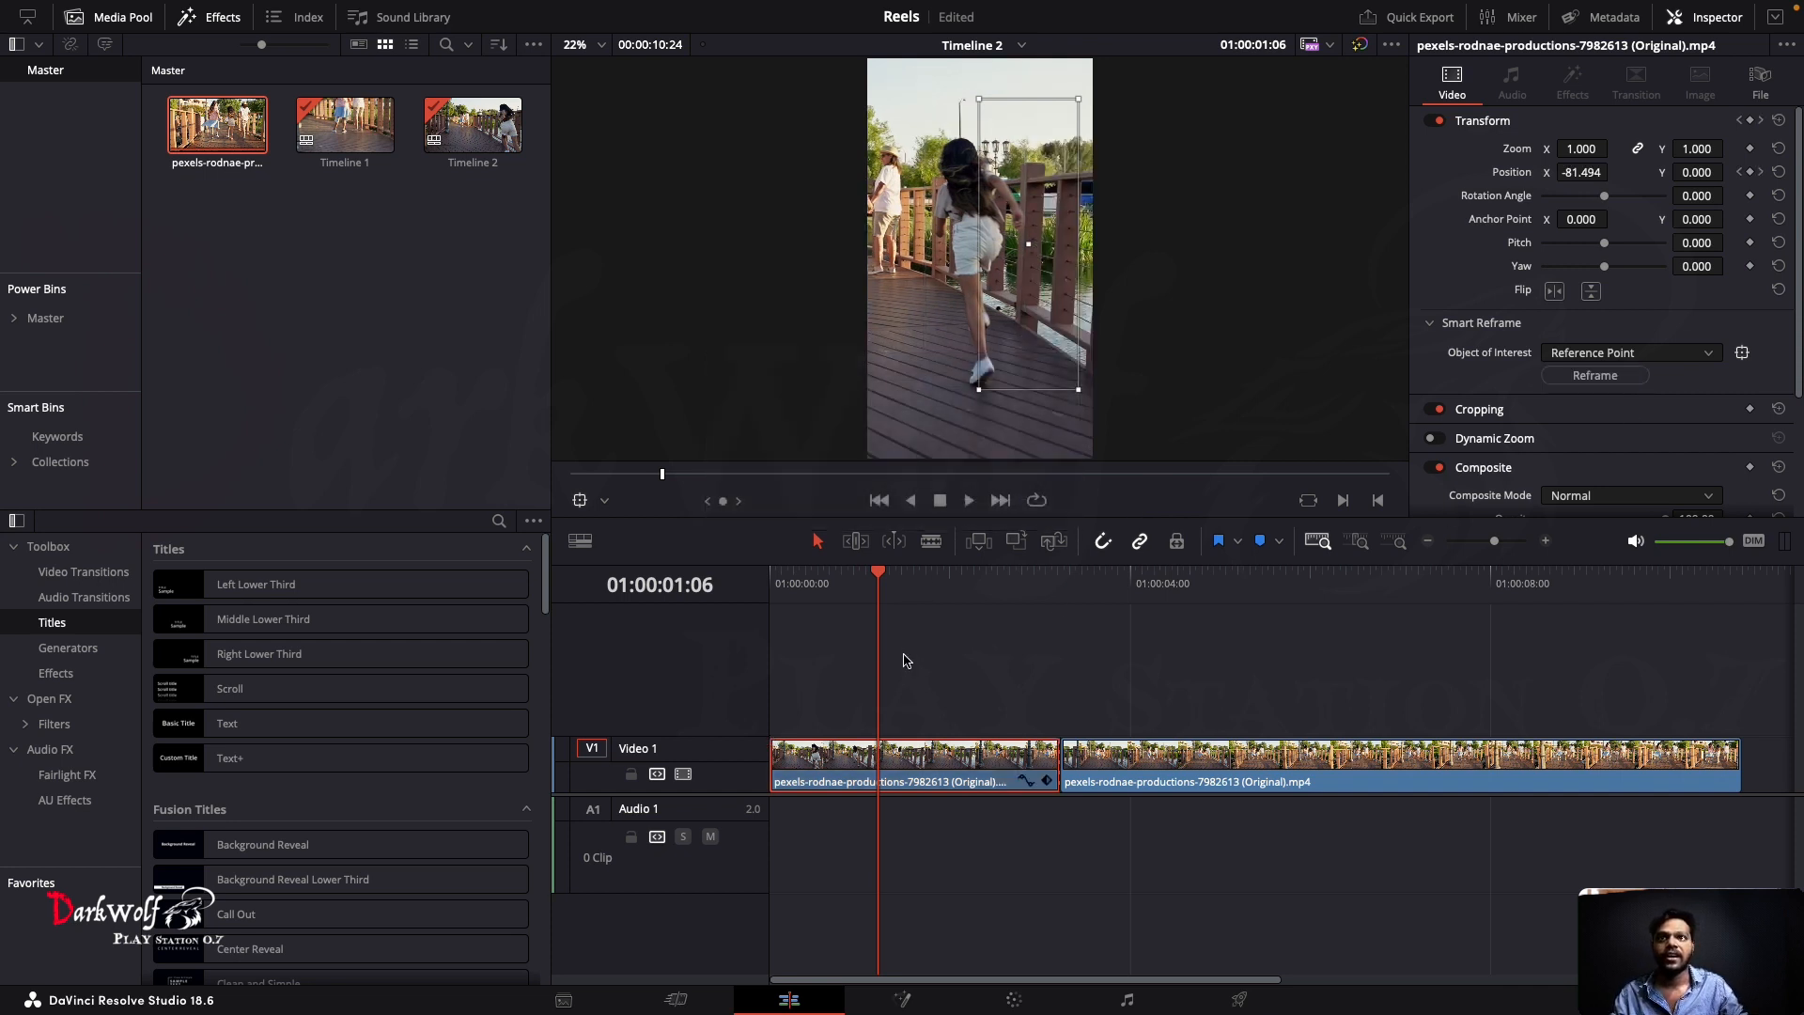
{"action": "left_click_drag", "start_coordinate": [876, 576], "coordinate": [632, 594]}
{"action": "key", "text": "space"}
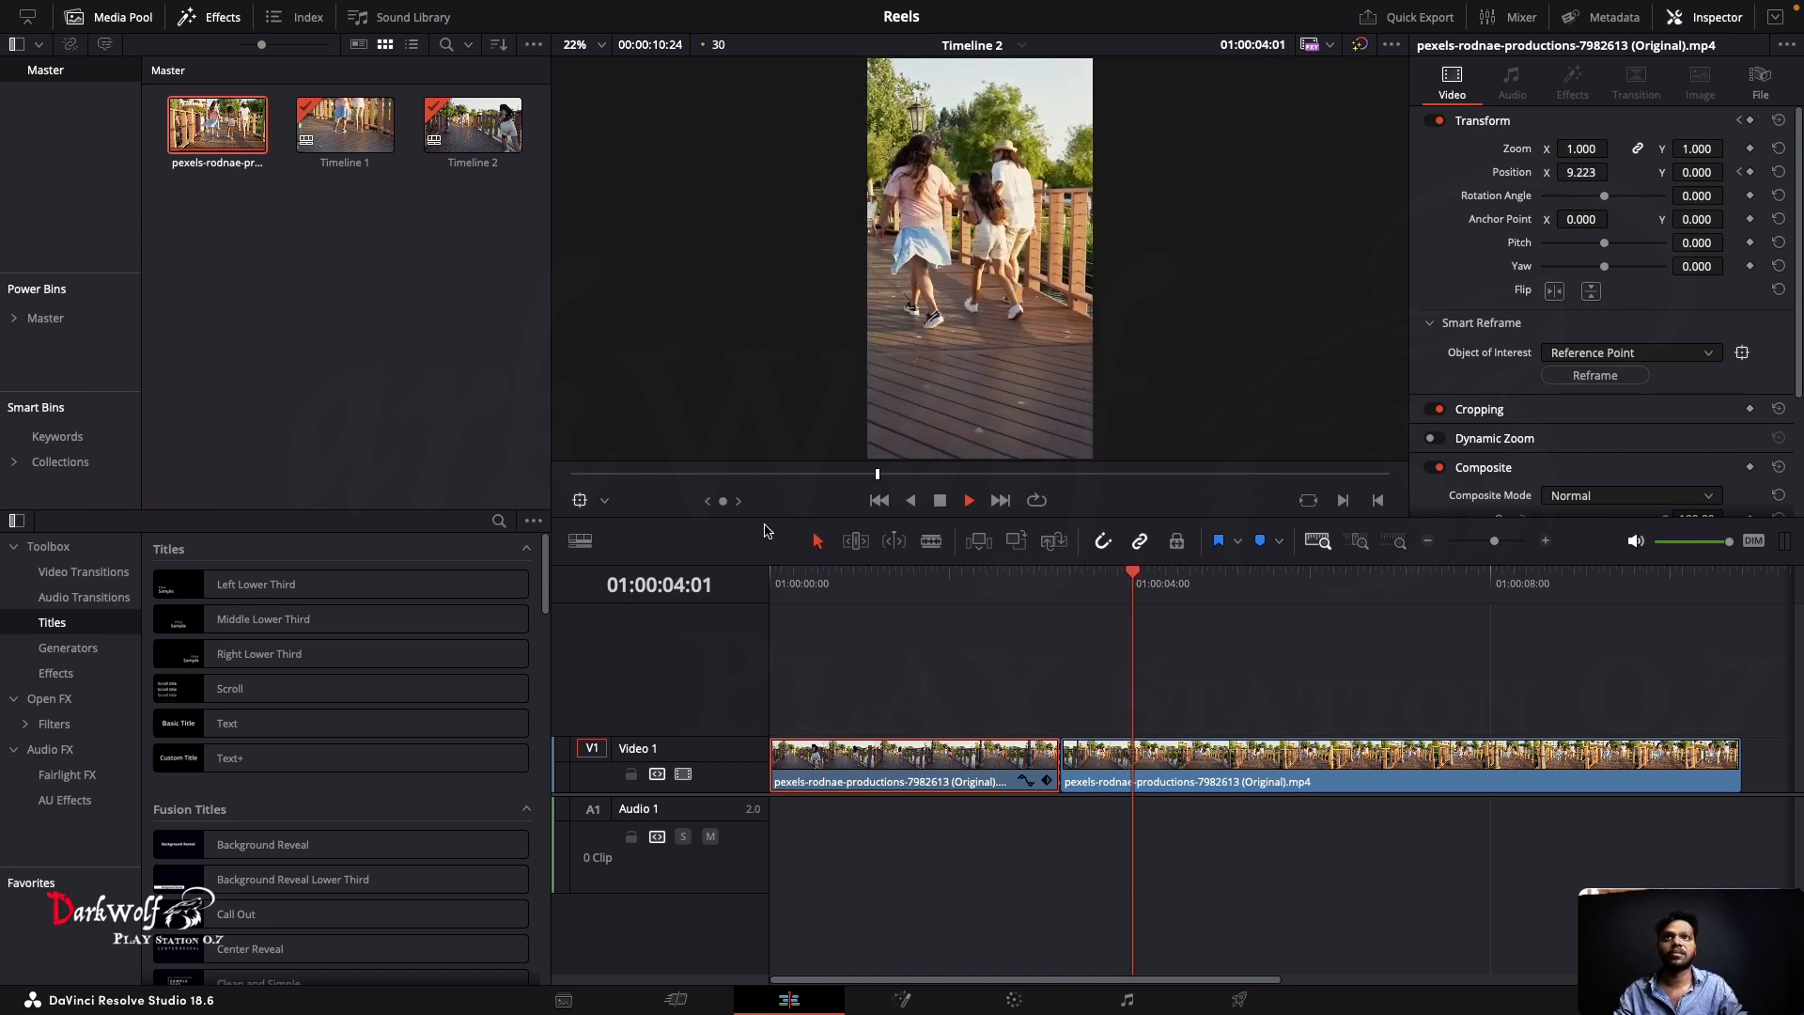
Step: At 01:00:05:06, fit the reference point box around the girl between the adults and reframe the second clip
{"action": "key", "text": "space"}
{"action": "left_click_drag", "start_coordinate": [1209, 576], "coordinate": [1157, 620]}
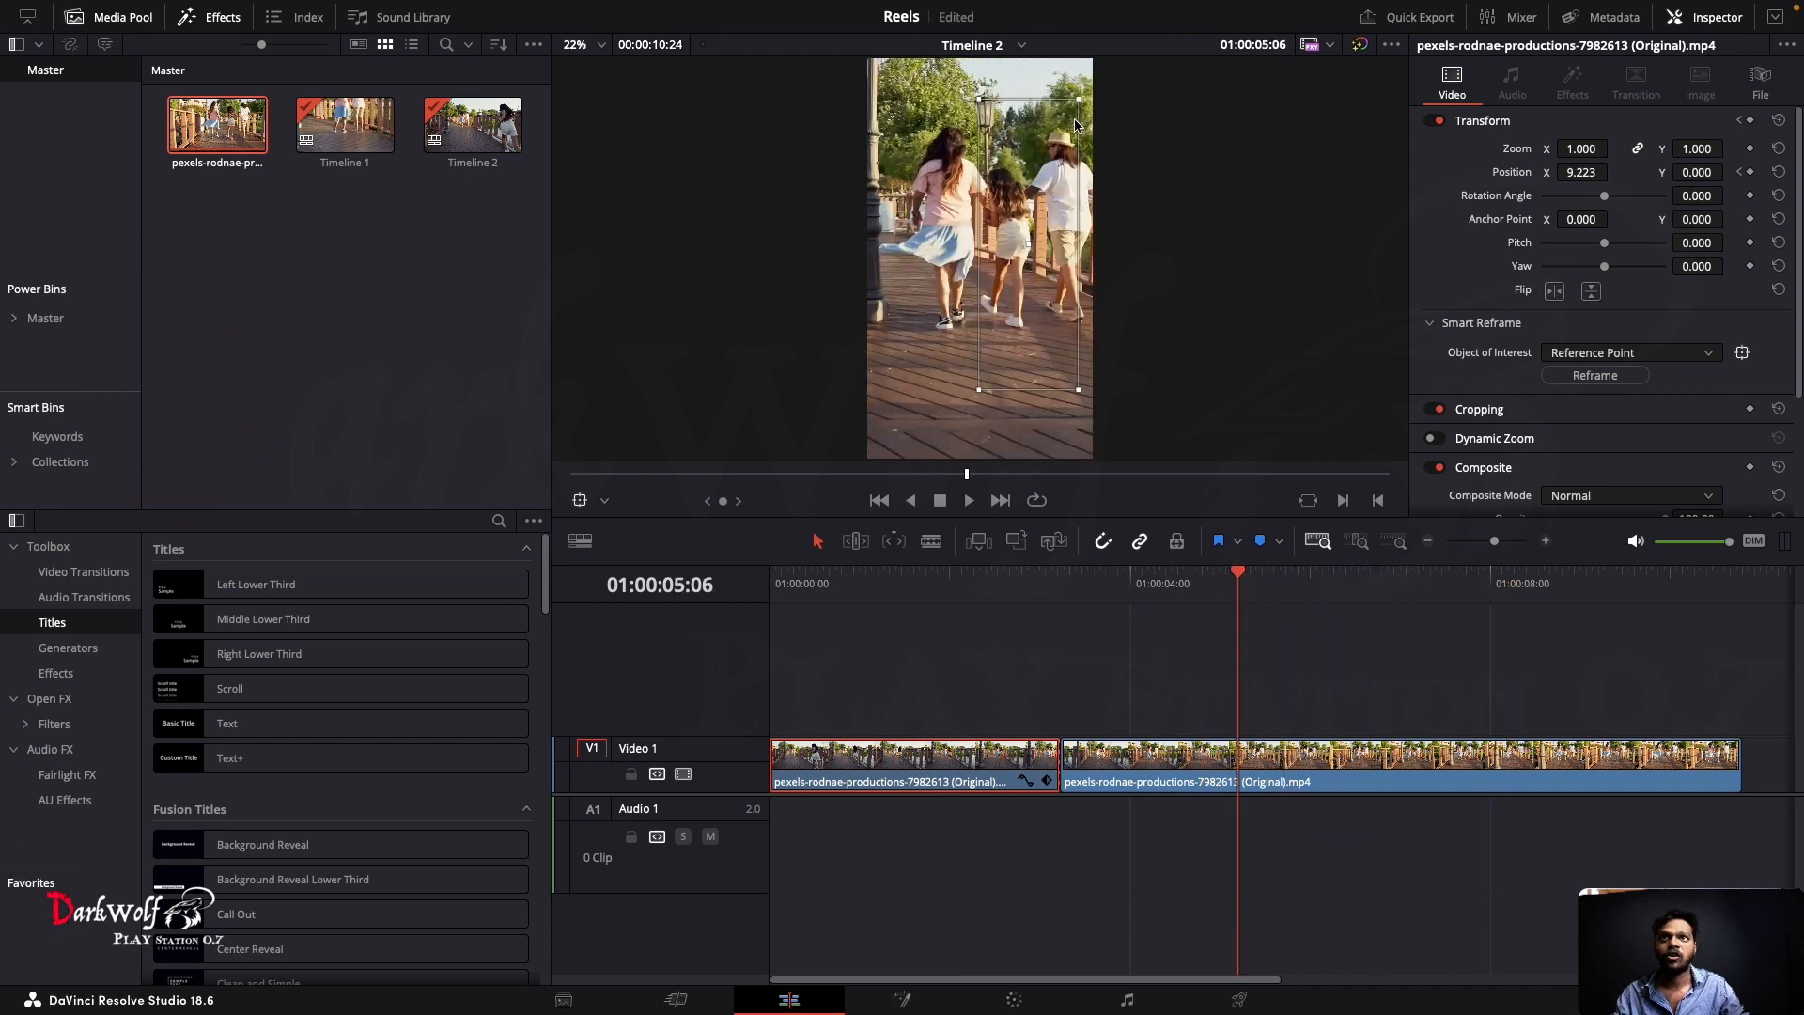
{"action": "left_click_drag", "start_coordinate": [1078, 106], "coordinate": [1012, 206]}
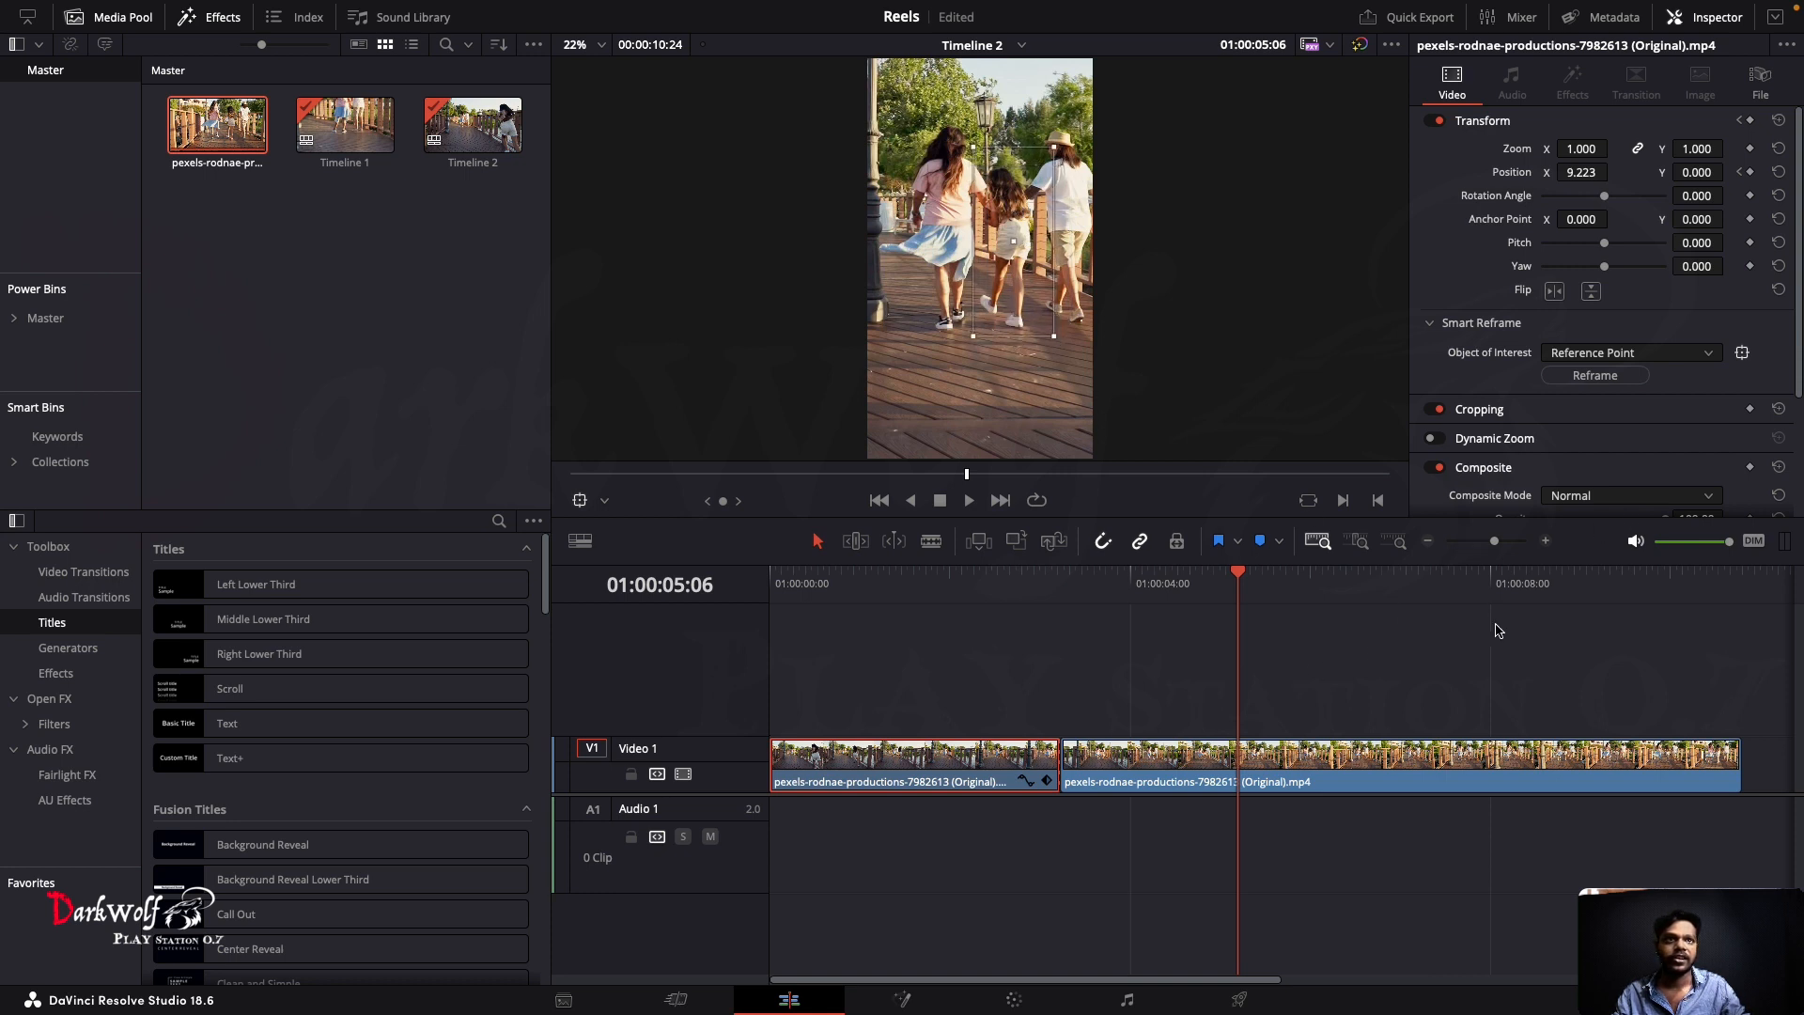
{"action": "left_click", "coordinate": [1458, 765]}
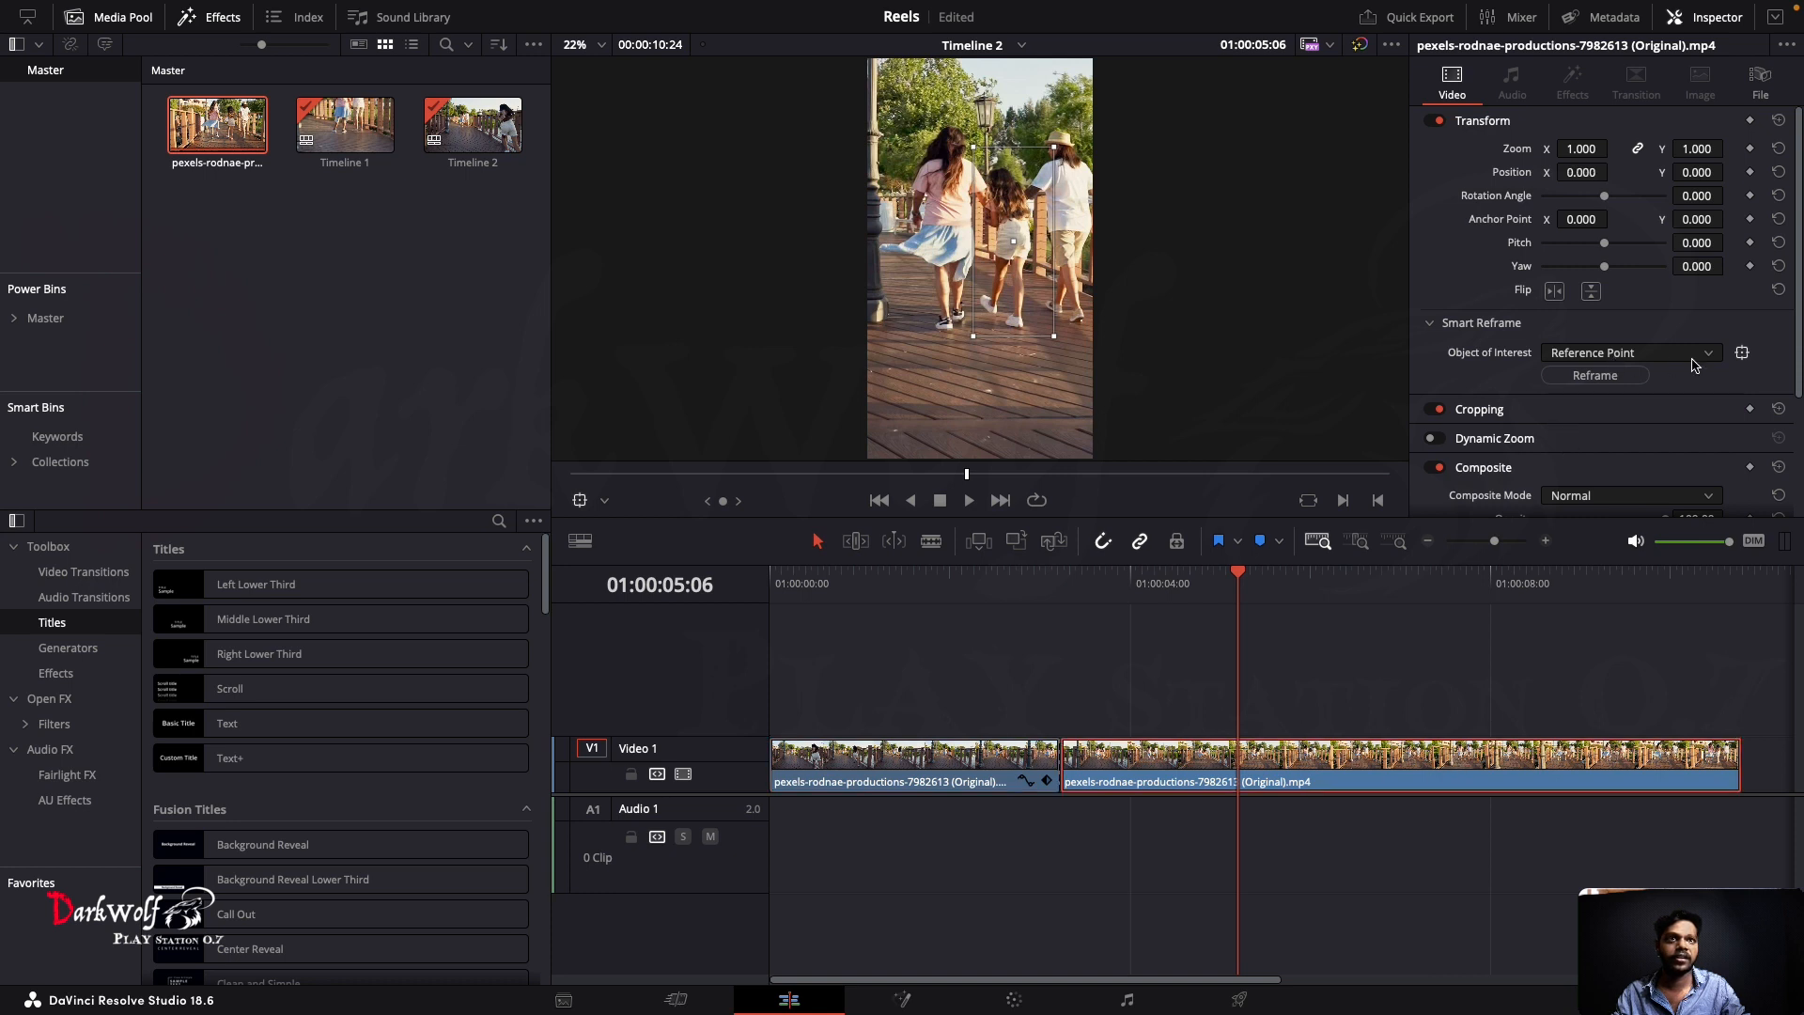
{"action": "left_click", "coordinate": [1595, 378]}
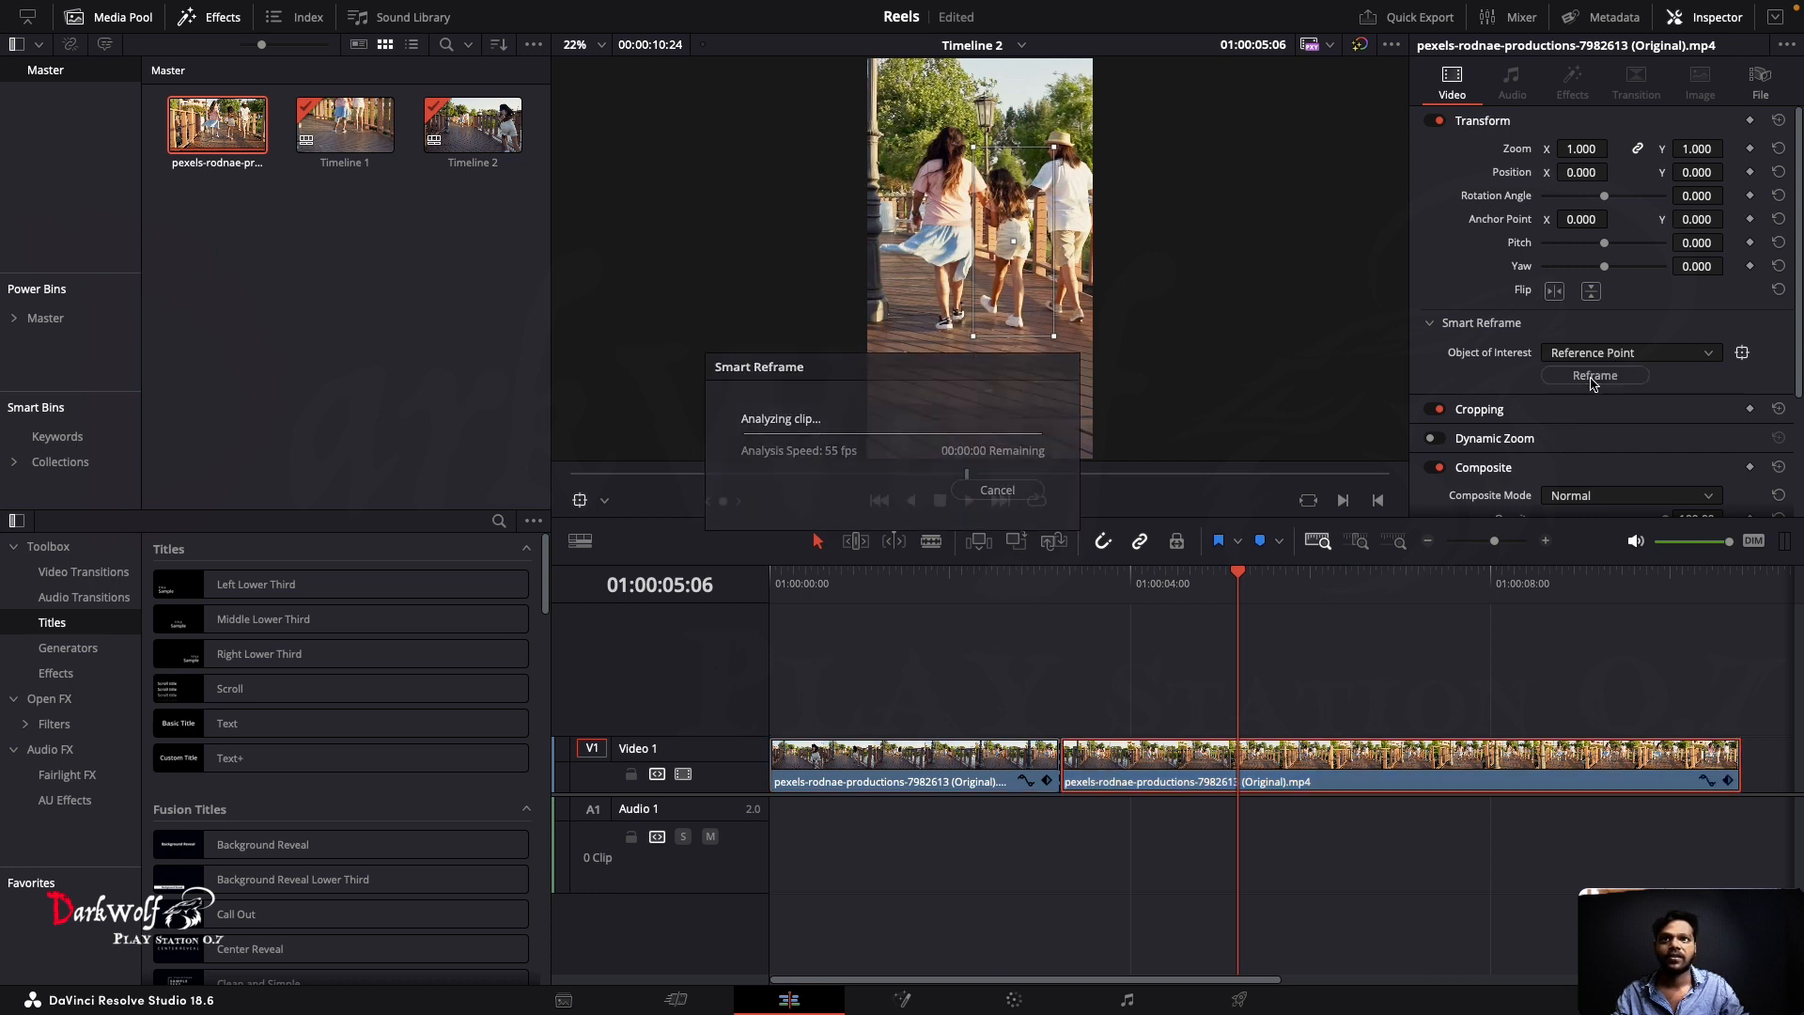
Step: Preview the reframed second clip from its start, and play the whole timeline from 01:00:00:00
{"action": "left_click", "coordinate": [1065, 585]}
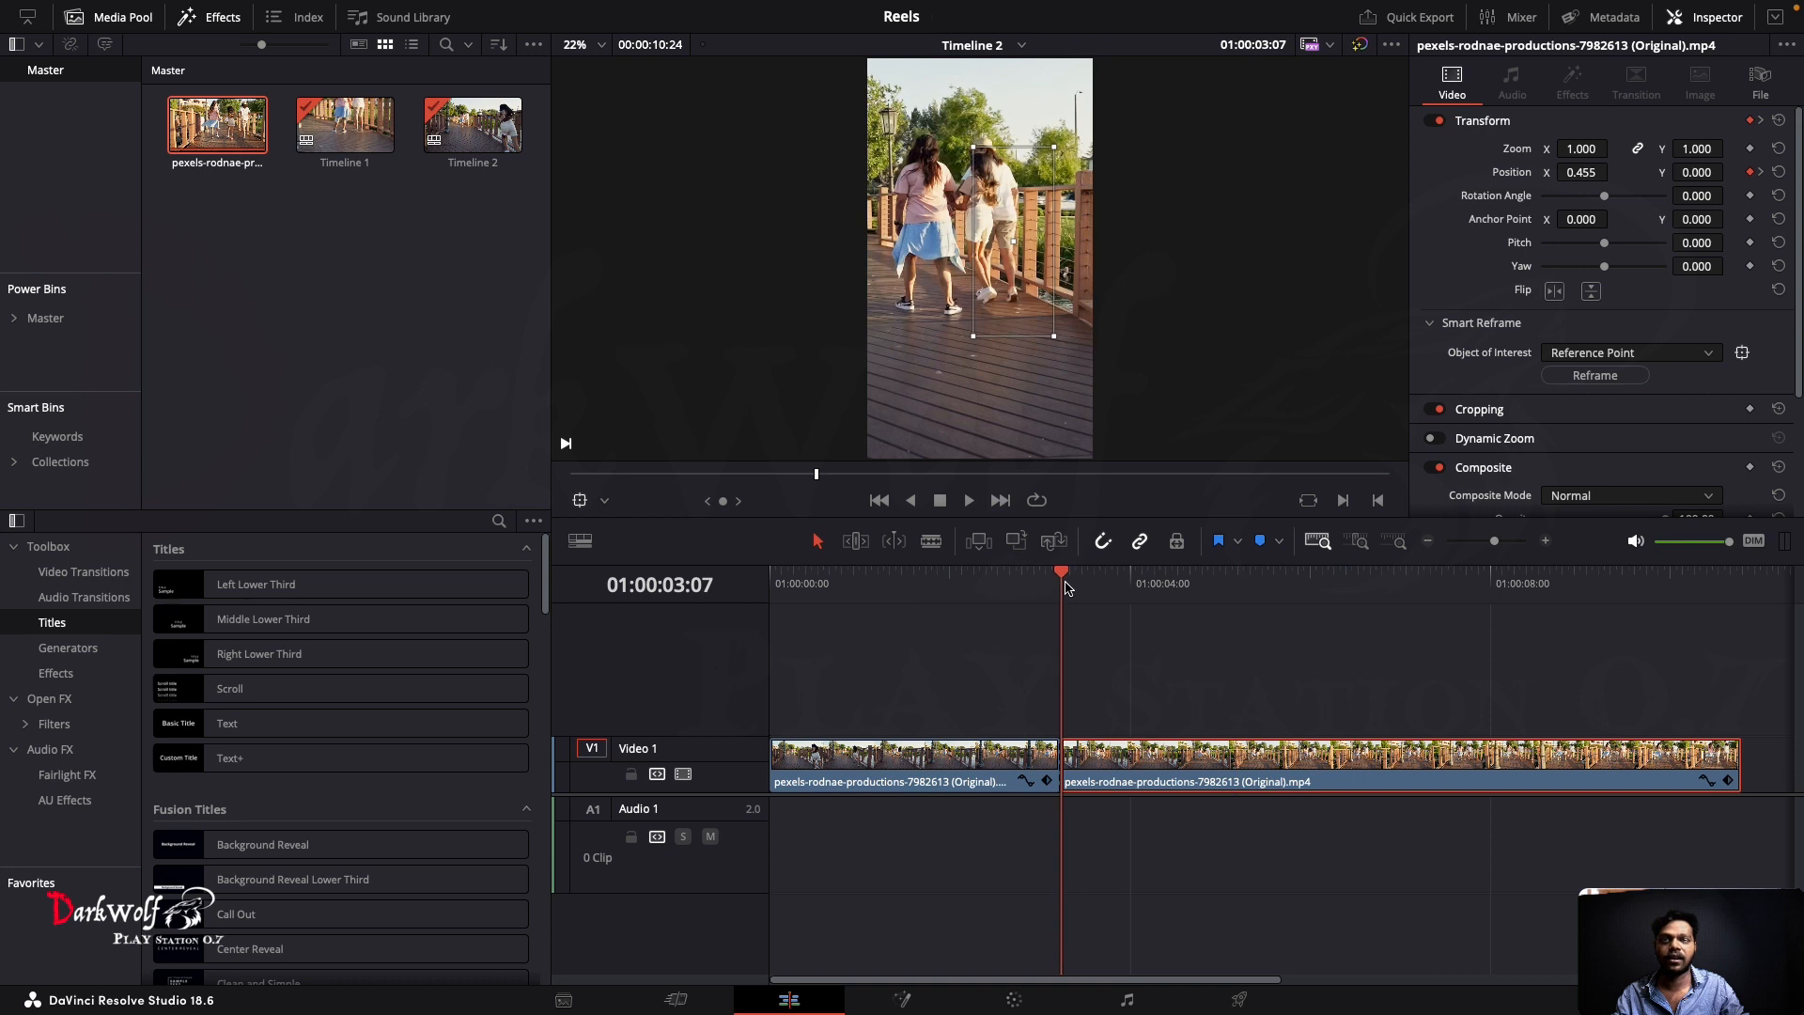
{"action": "key", "text": "space"}
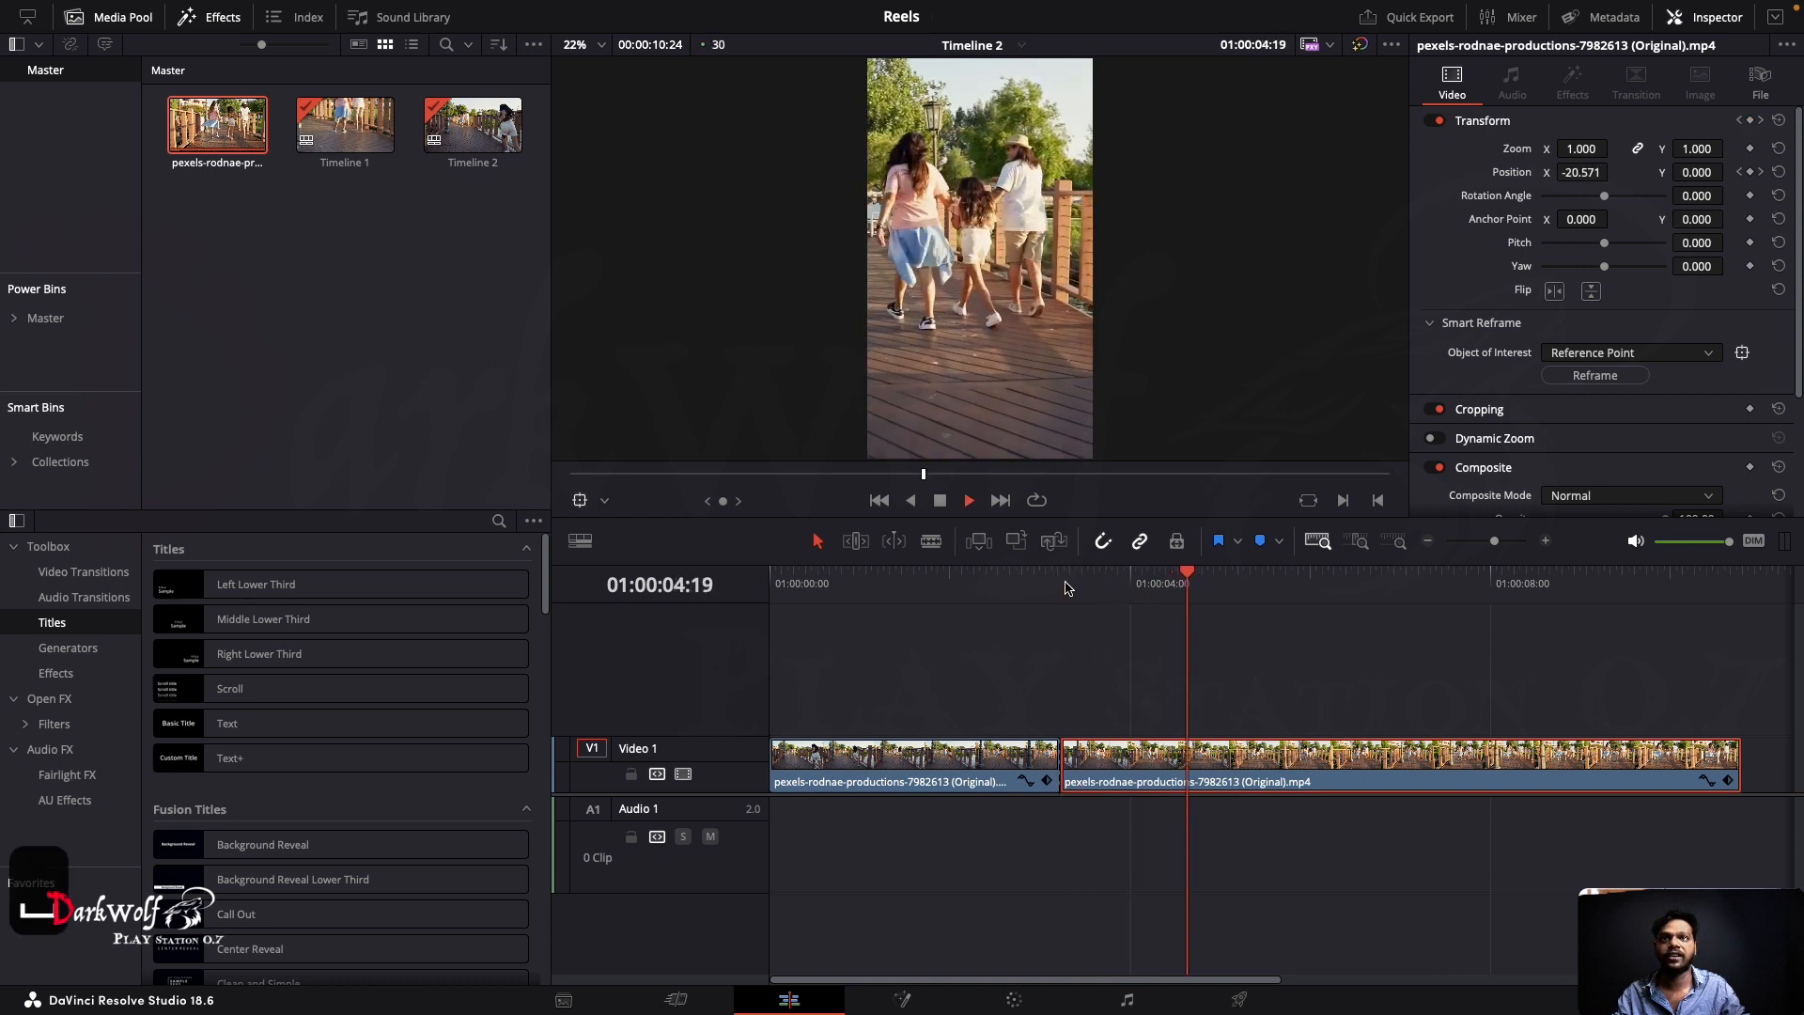
{"action": "key", "text": "space"}
{"action": "key", "text": "Home"}
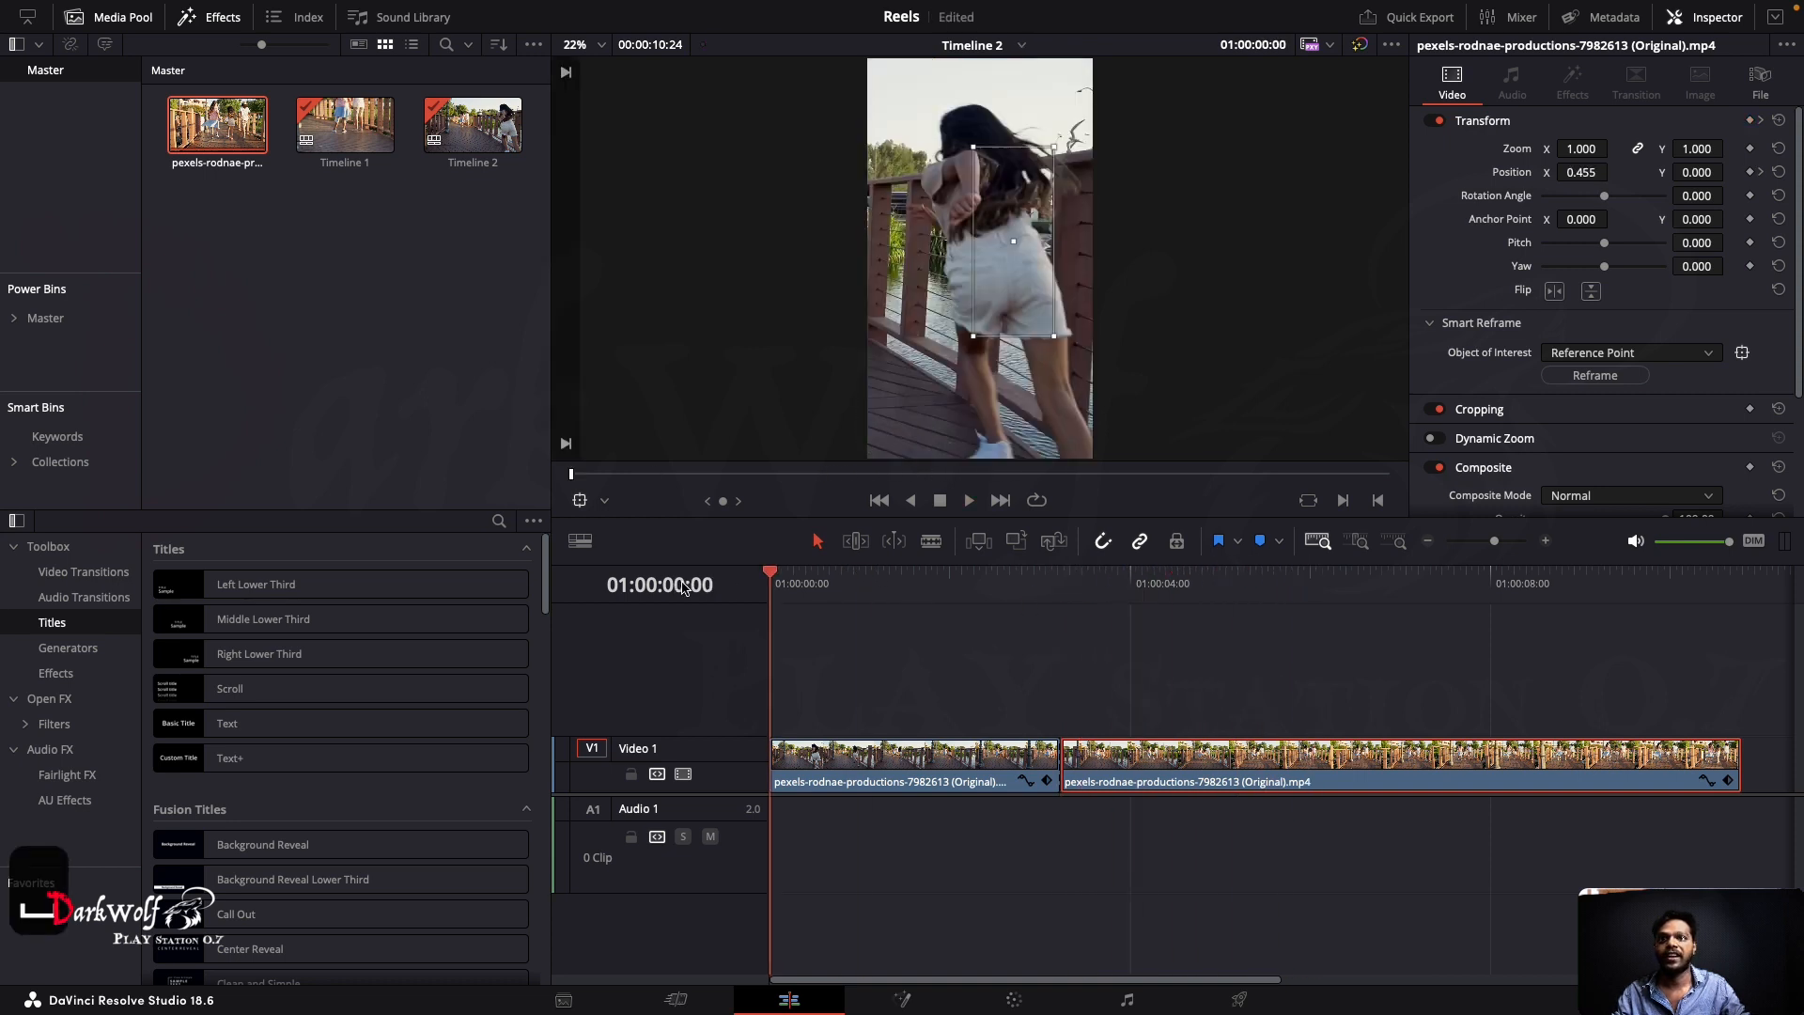
{"action": "key", "text": "space"}
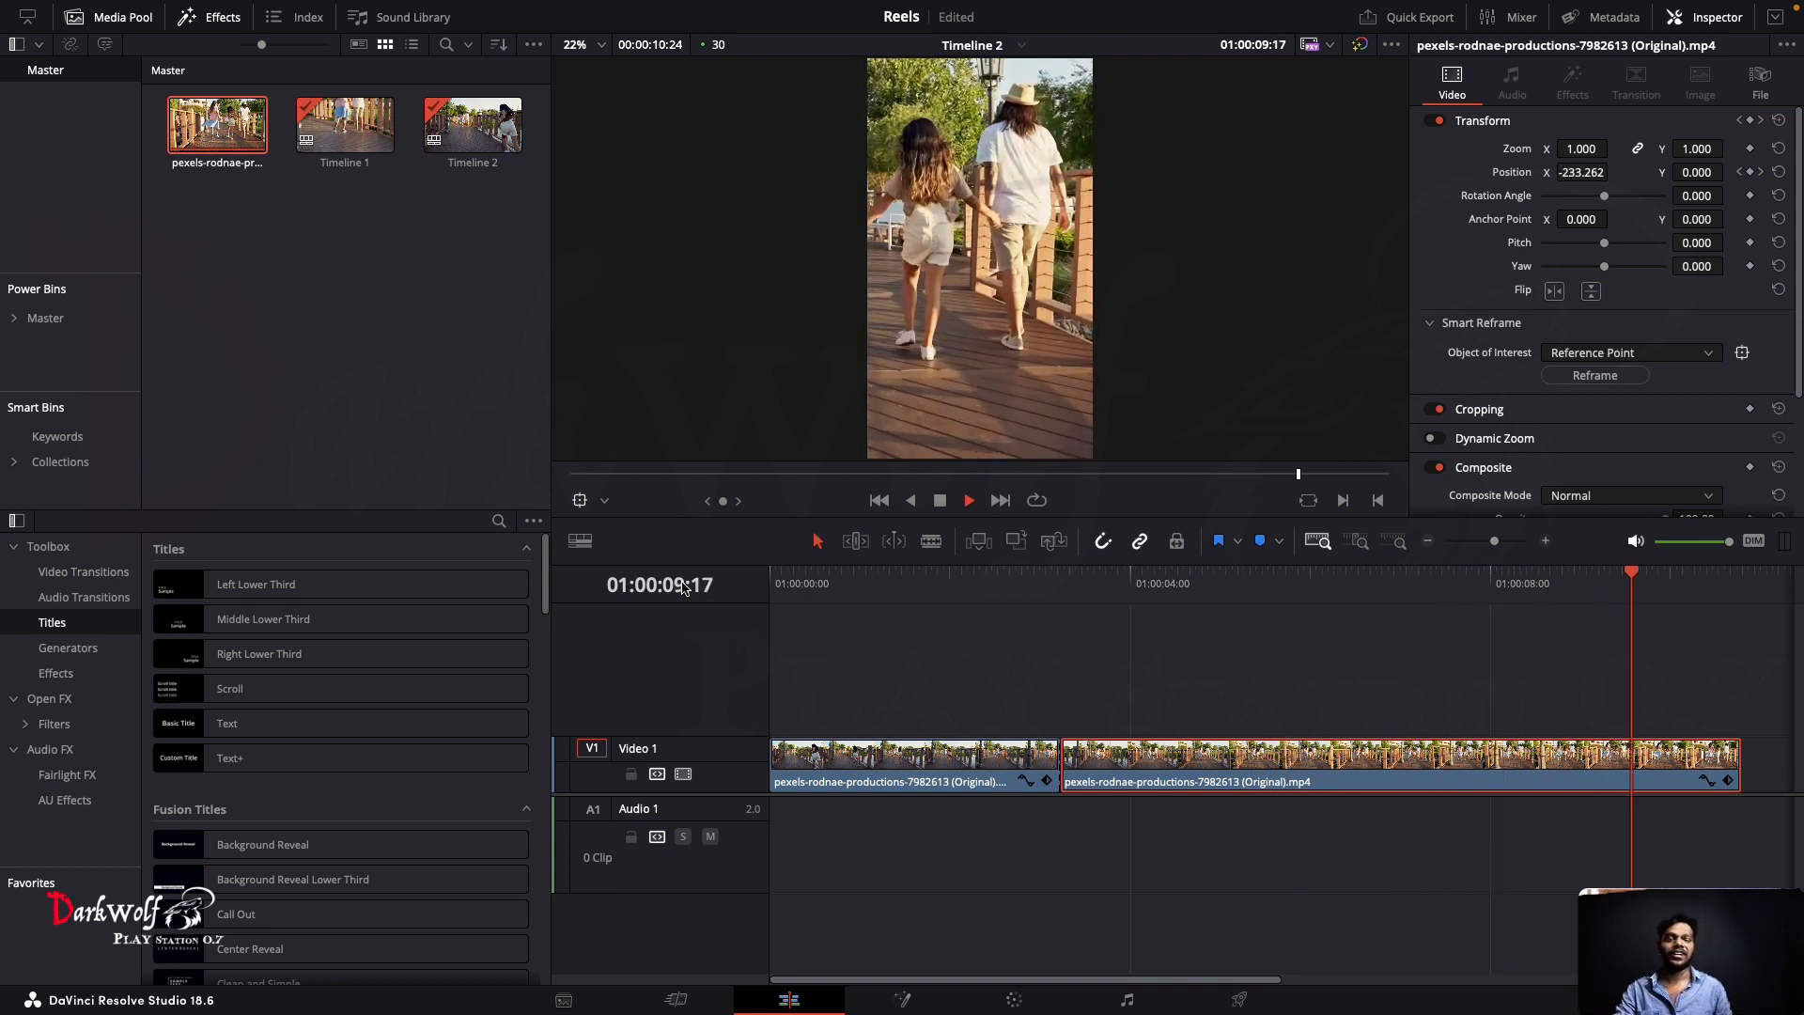
{"action": "key", "text": "space"}
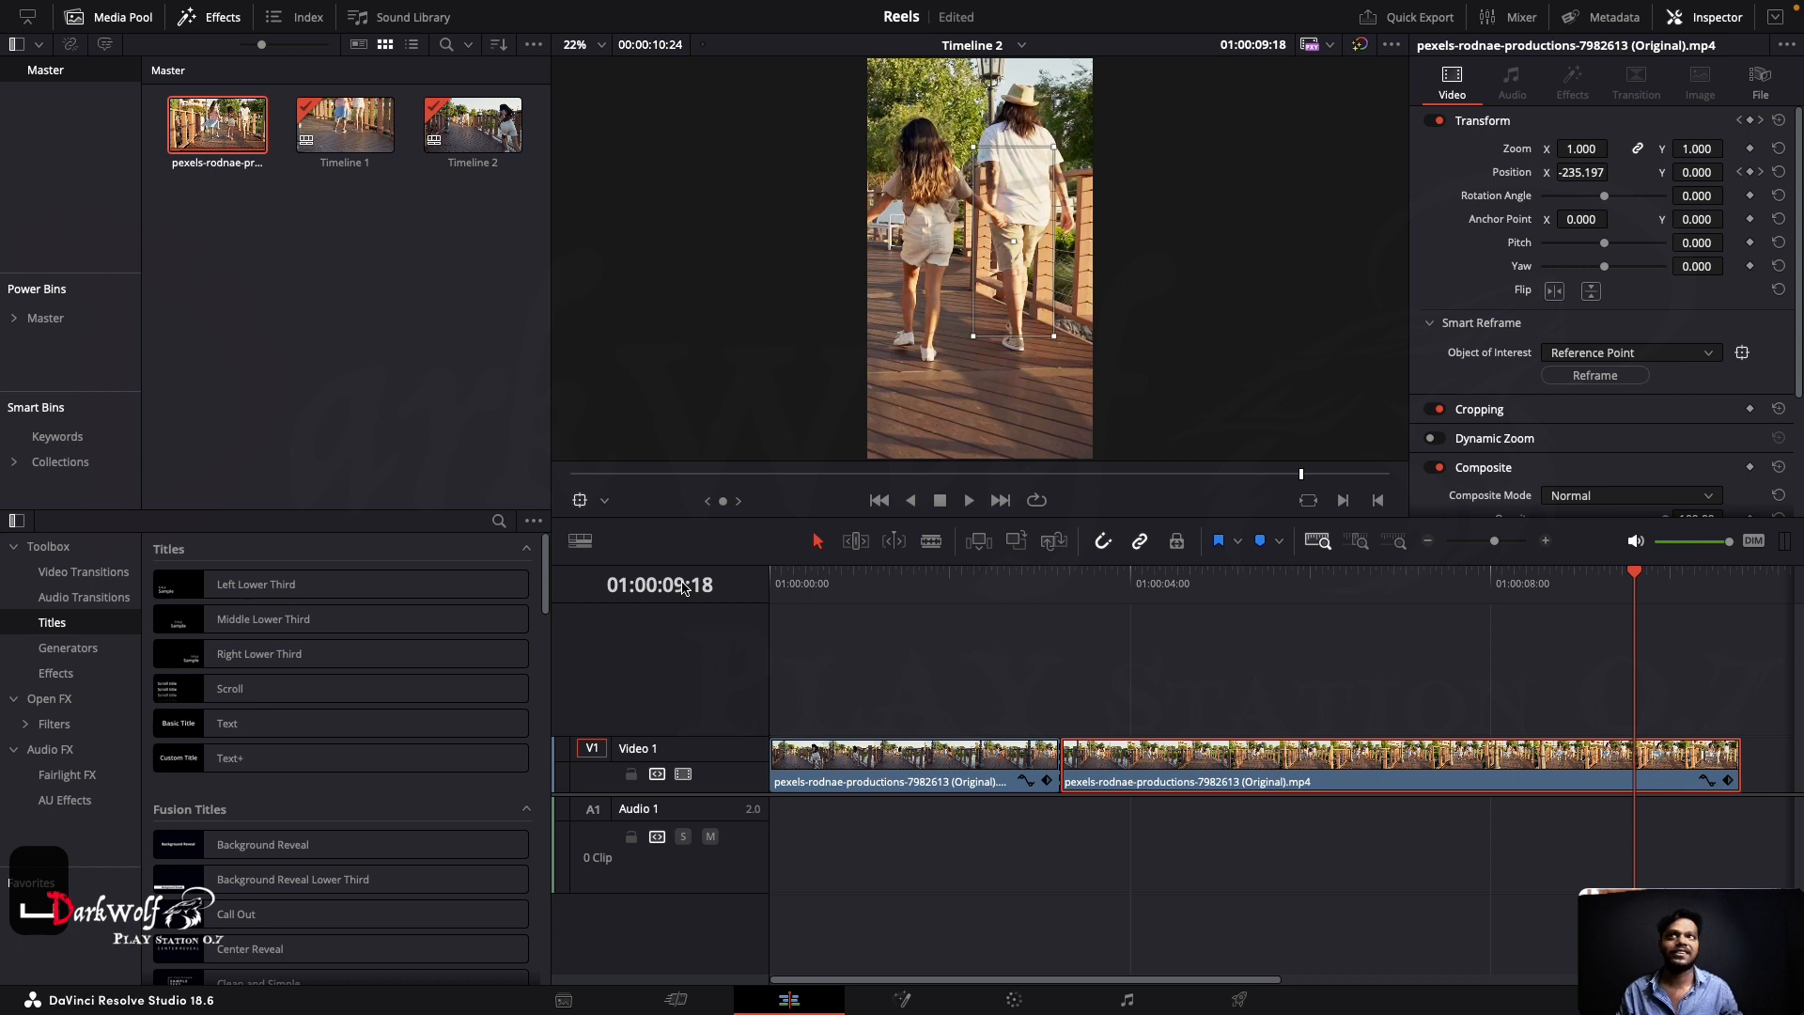
Step: Create Timeline 3 with custom settings and a vertical resolution of 1080 x 1920 HD
{"action": "right_click", "coordinate": [277, 281]}
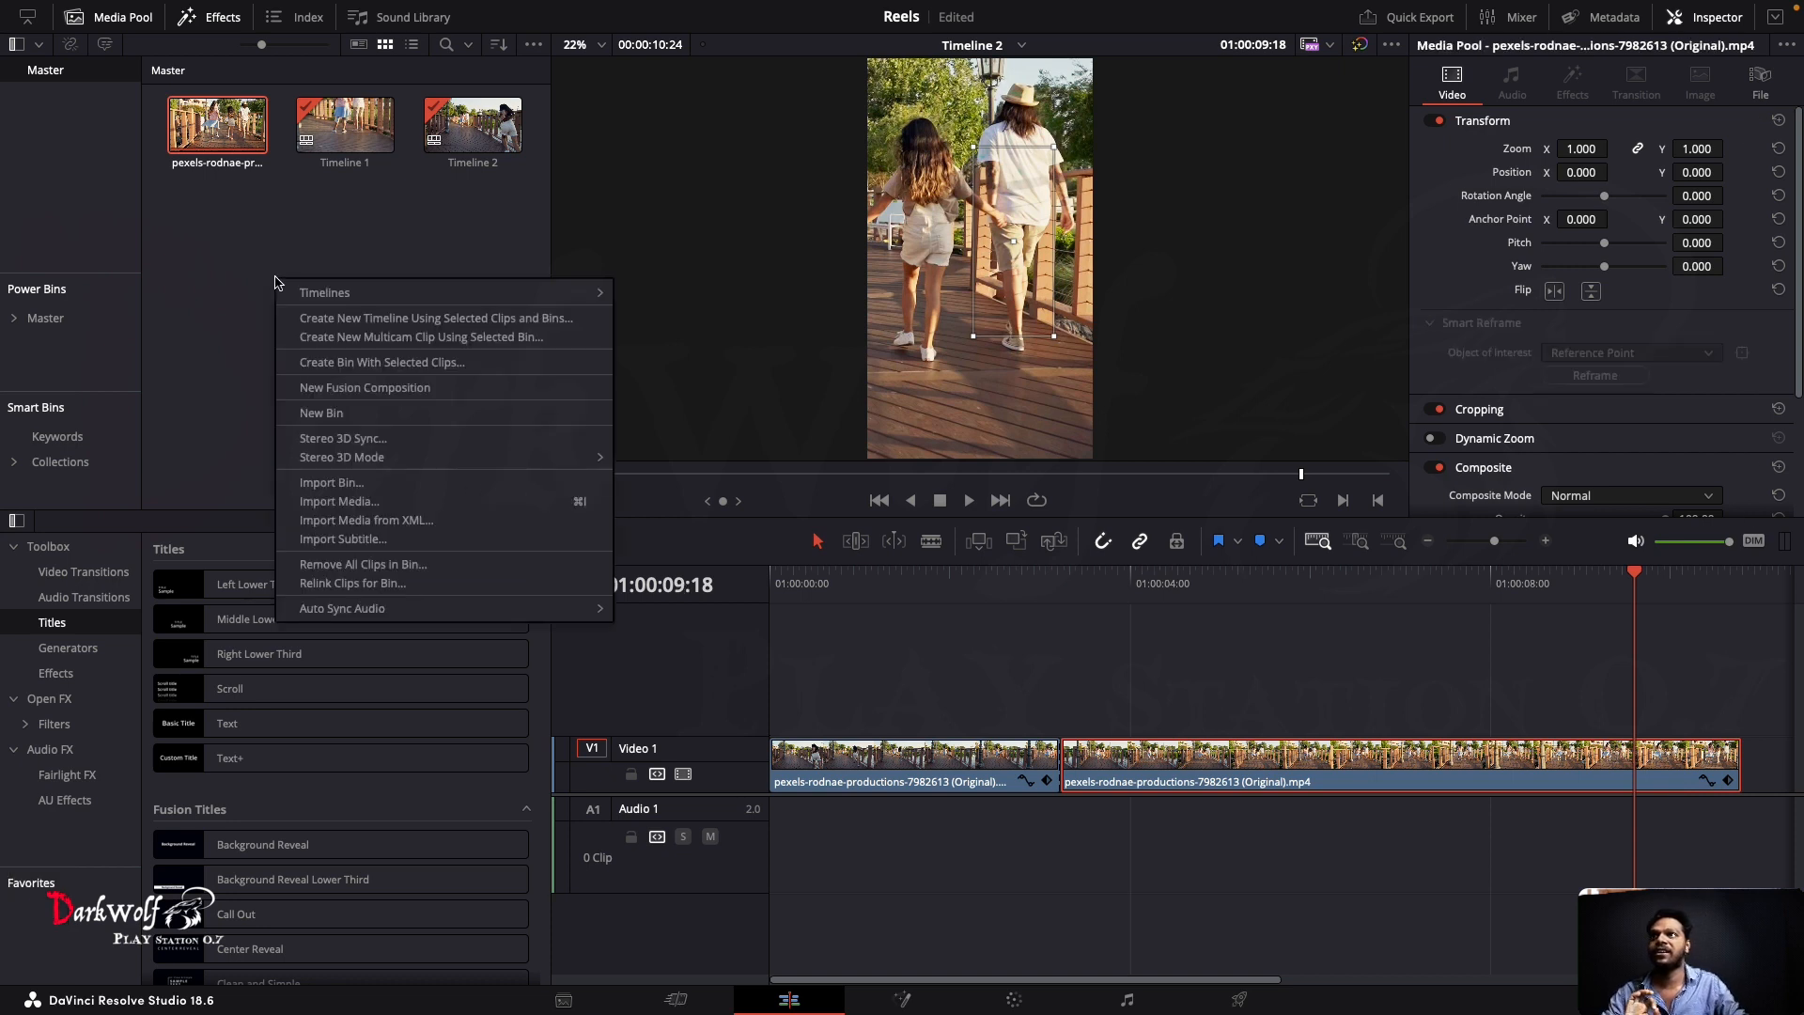
{"action": "mouse_move", "coordinate": [564, 293]}
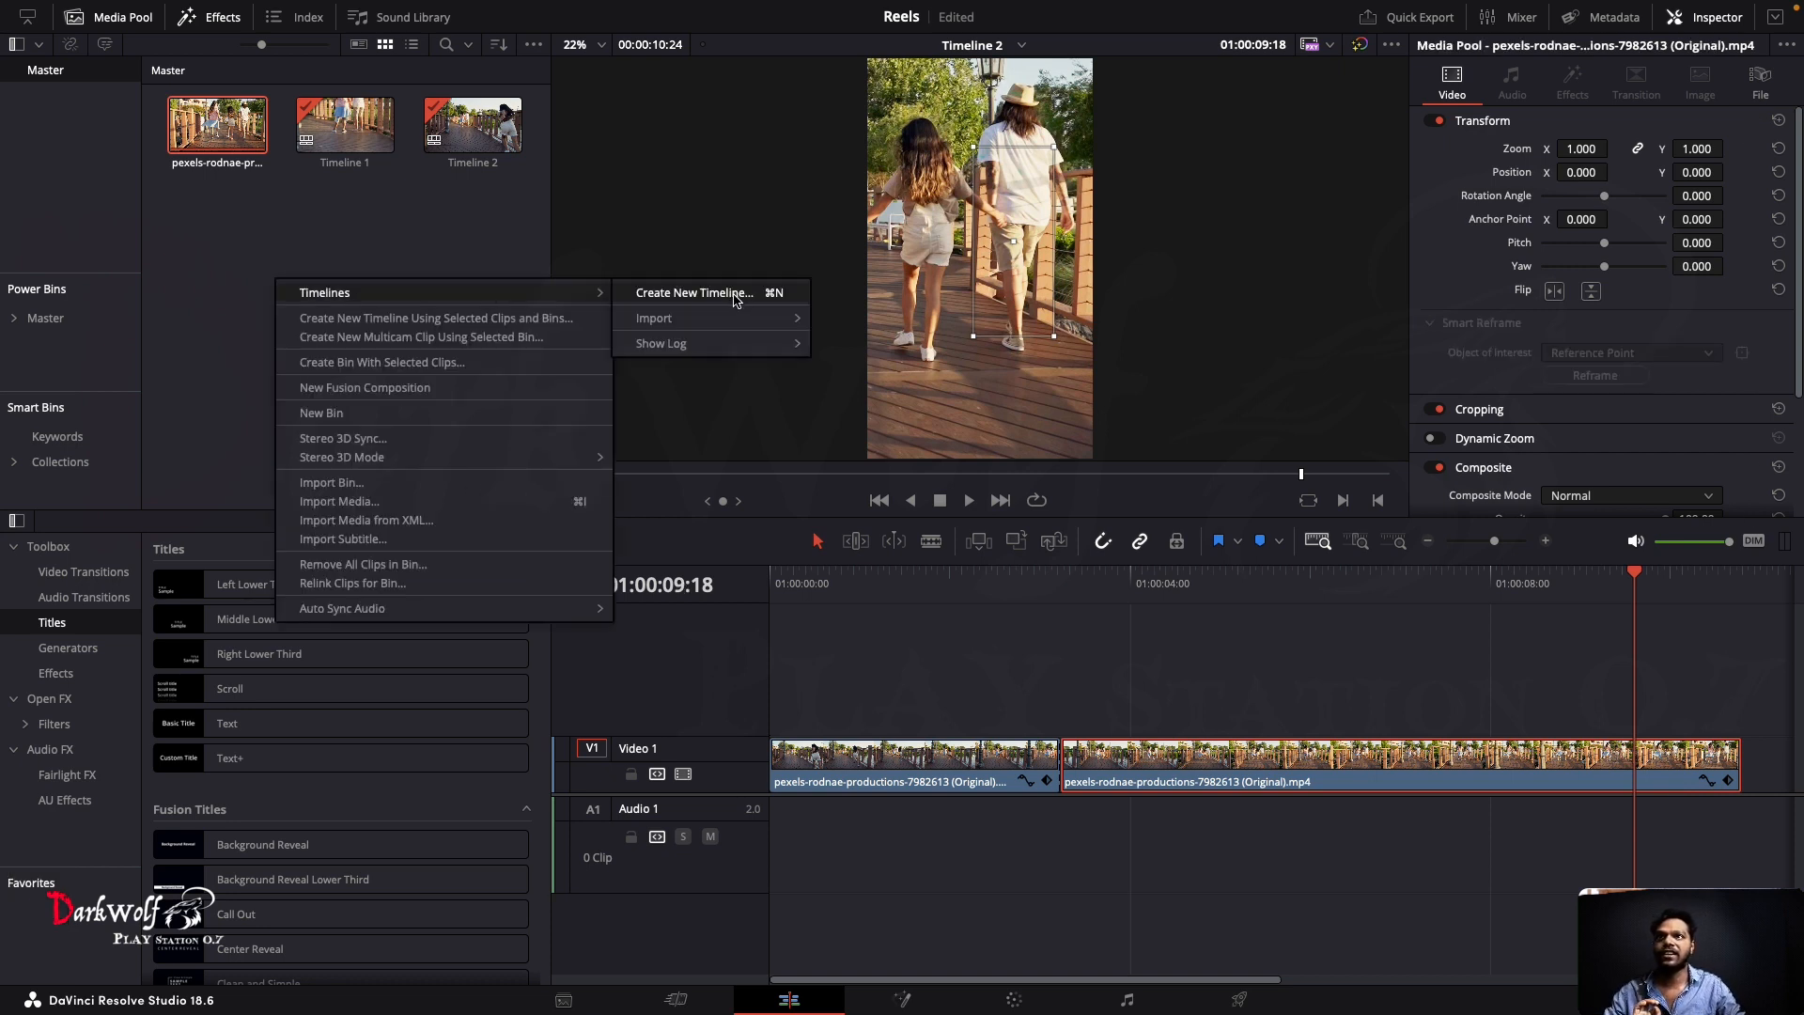
{"action": "left_click", "coordinate": [734, 293]}
{"action": "left_click", "coordinate": [709, 609]}
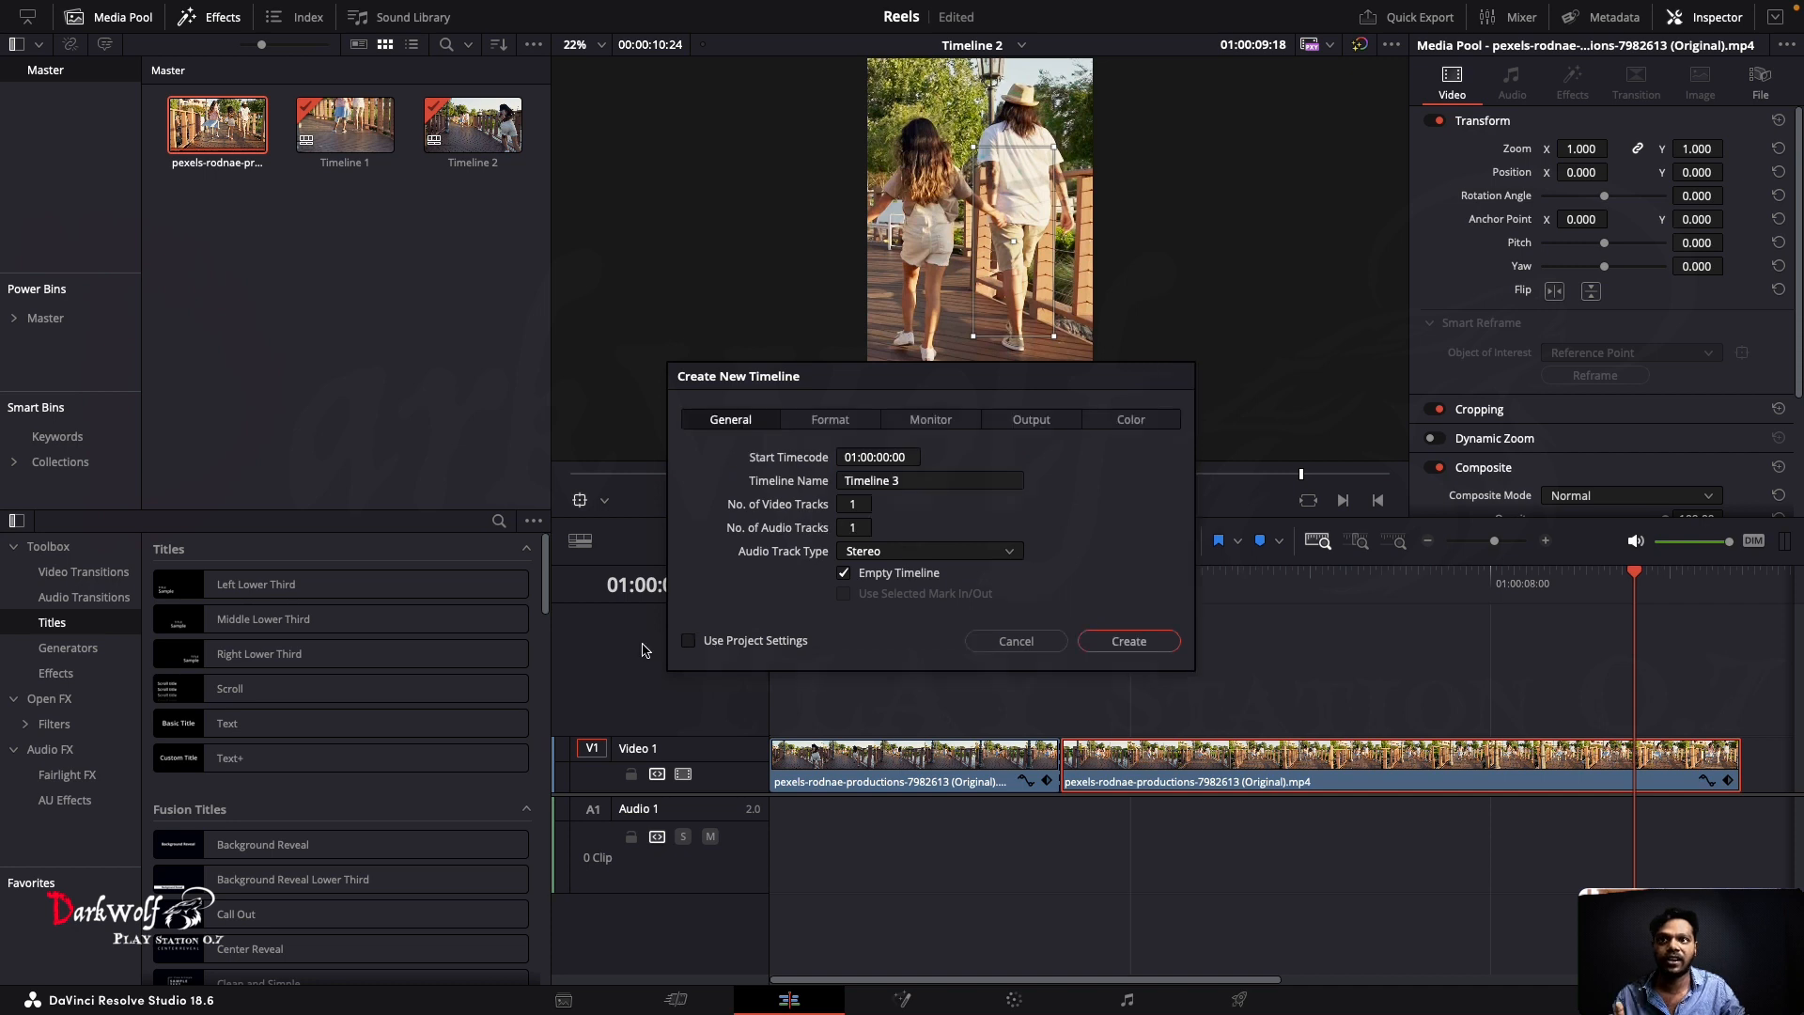
{"action": "left_click", "coordinate": [830, 420]}
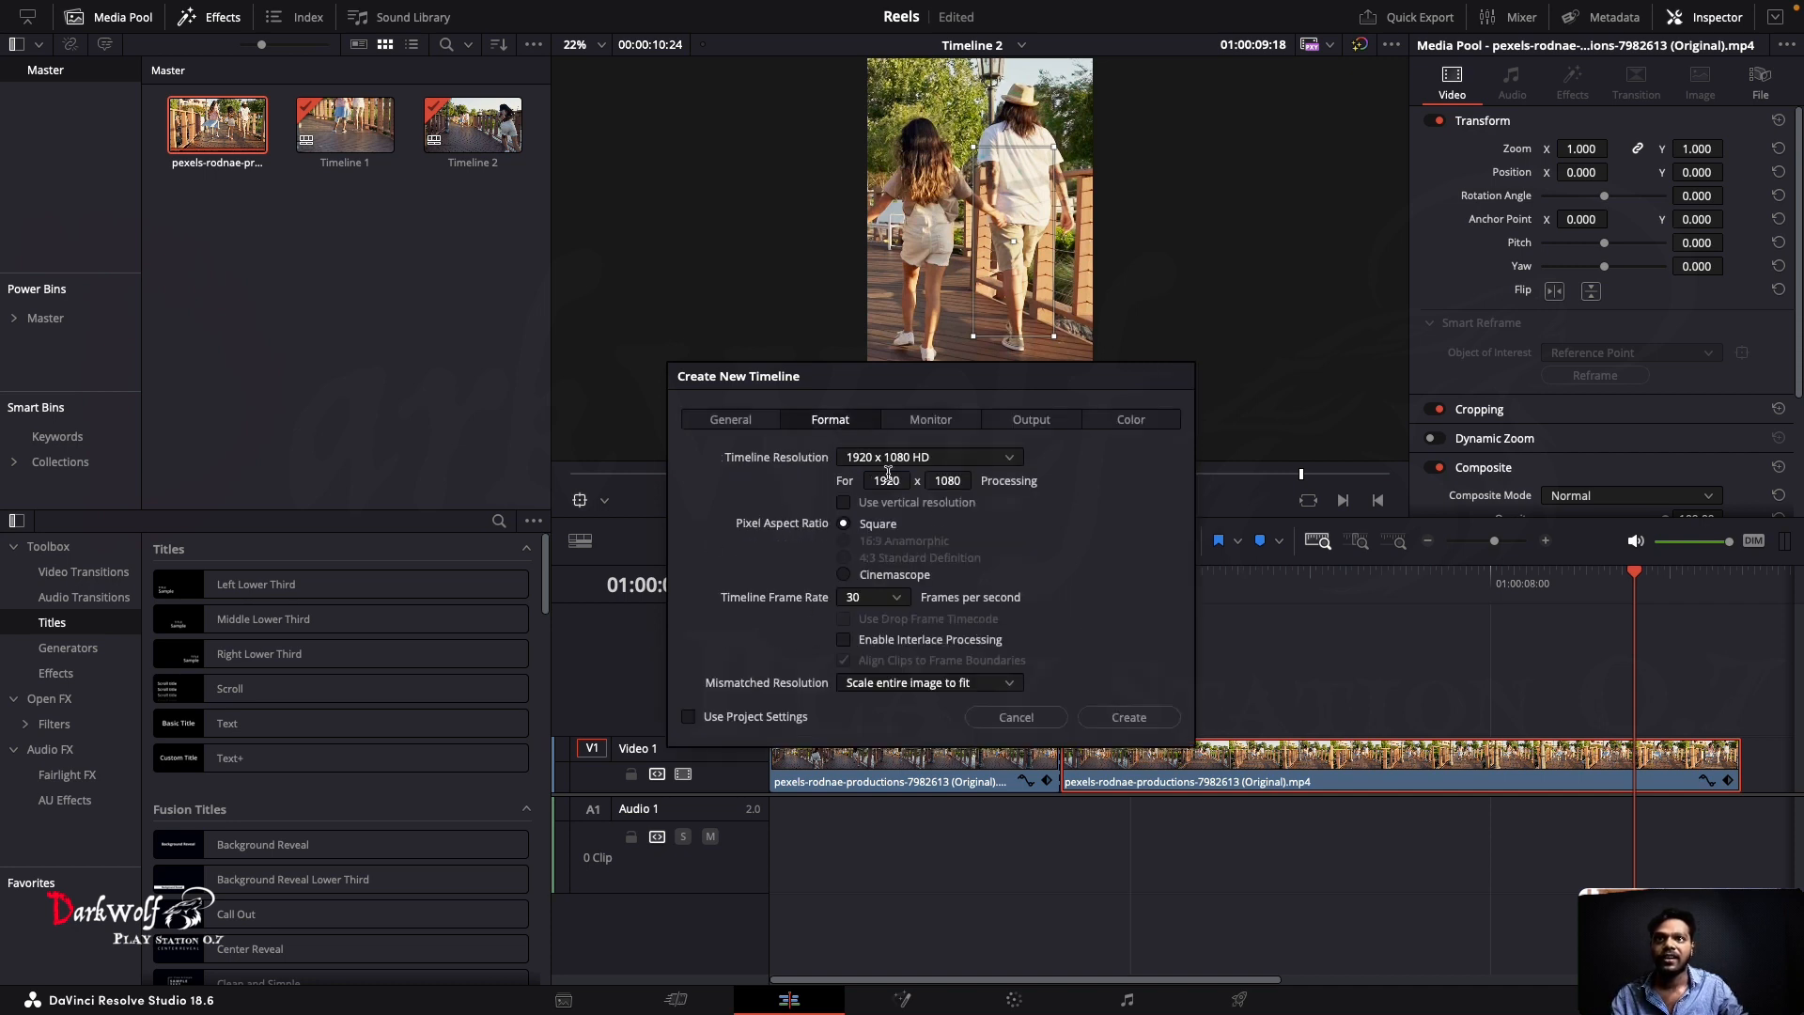
{"action": "left_click", "coordinate": [844, 503]}
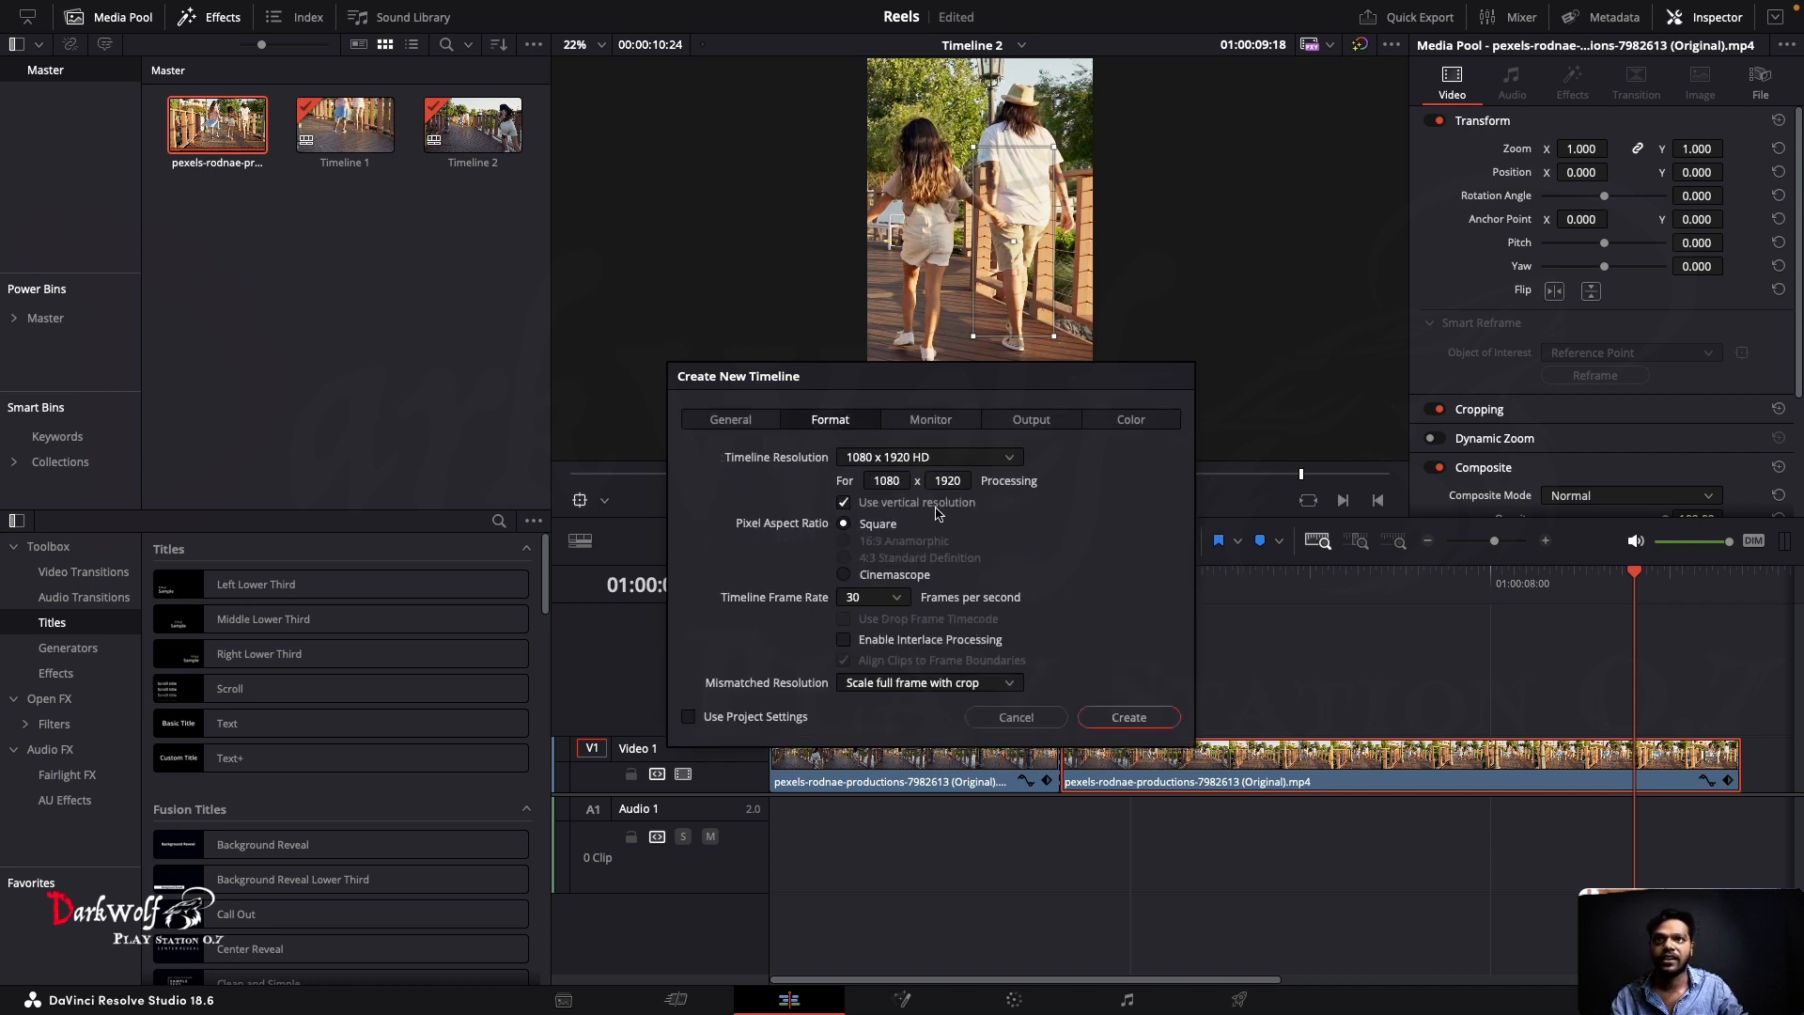
{"action": "left_click", "coordinate": [1129, 717]}
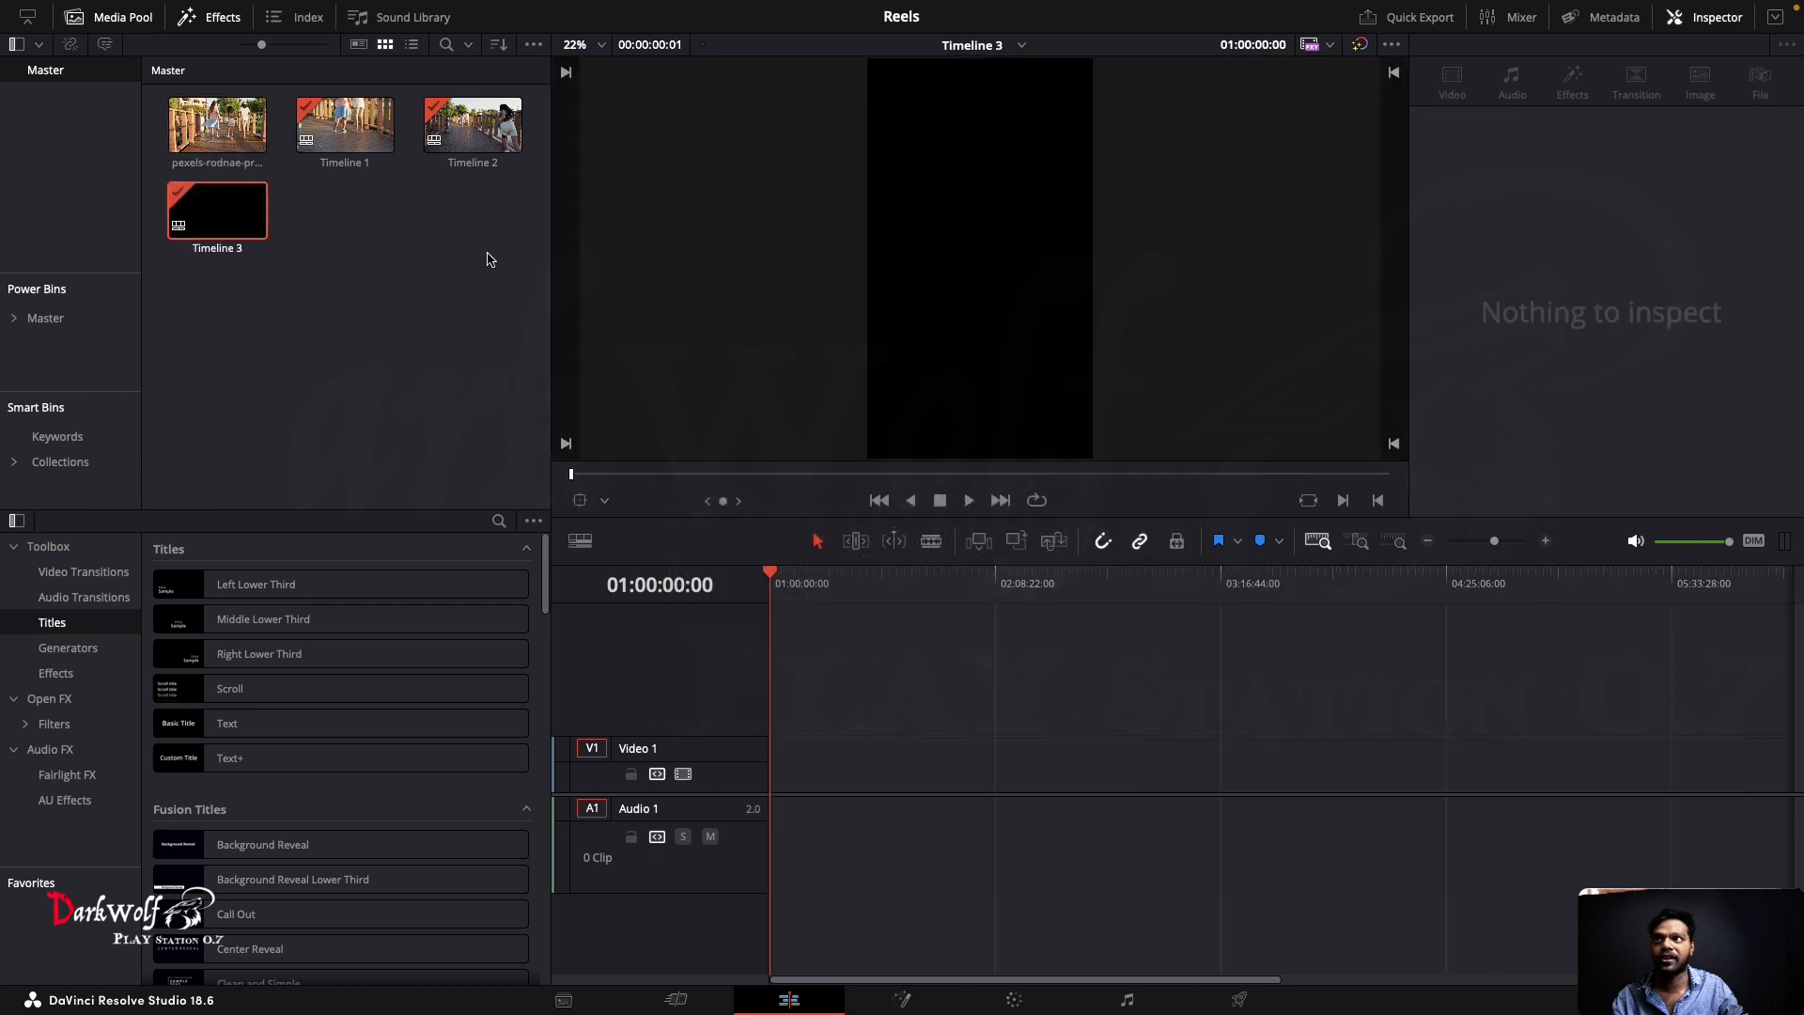
Step: Place the full pexels clip at the start of Video 1 and fit the timeline to its length
{"action": "left_click_drag", "start_coordinate": [217, 125], "coordinate": [796, 780]}
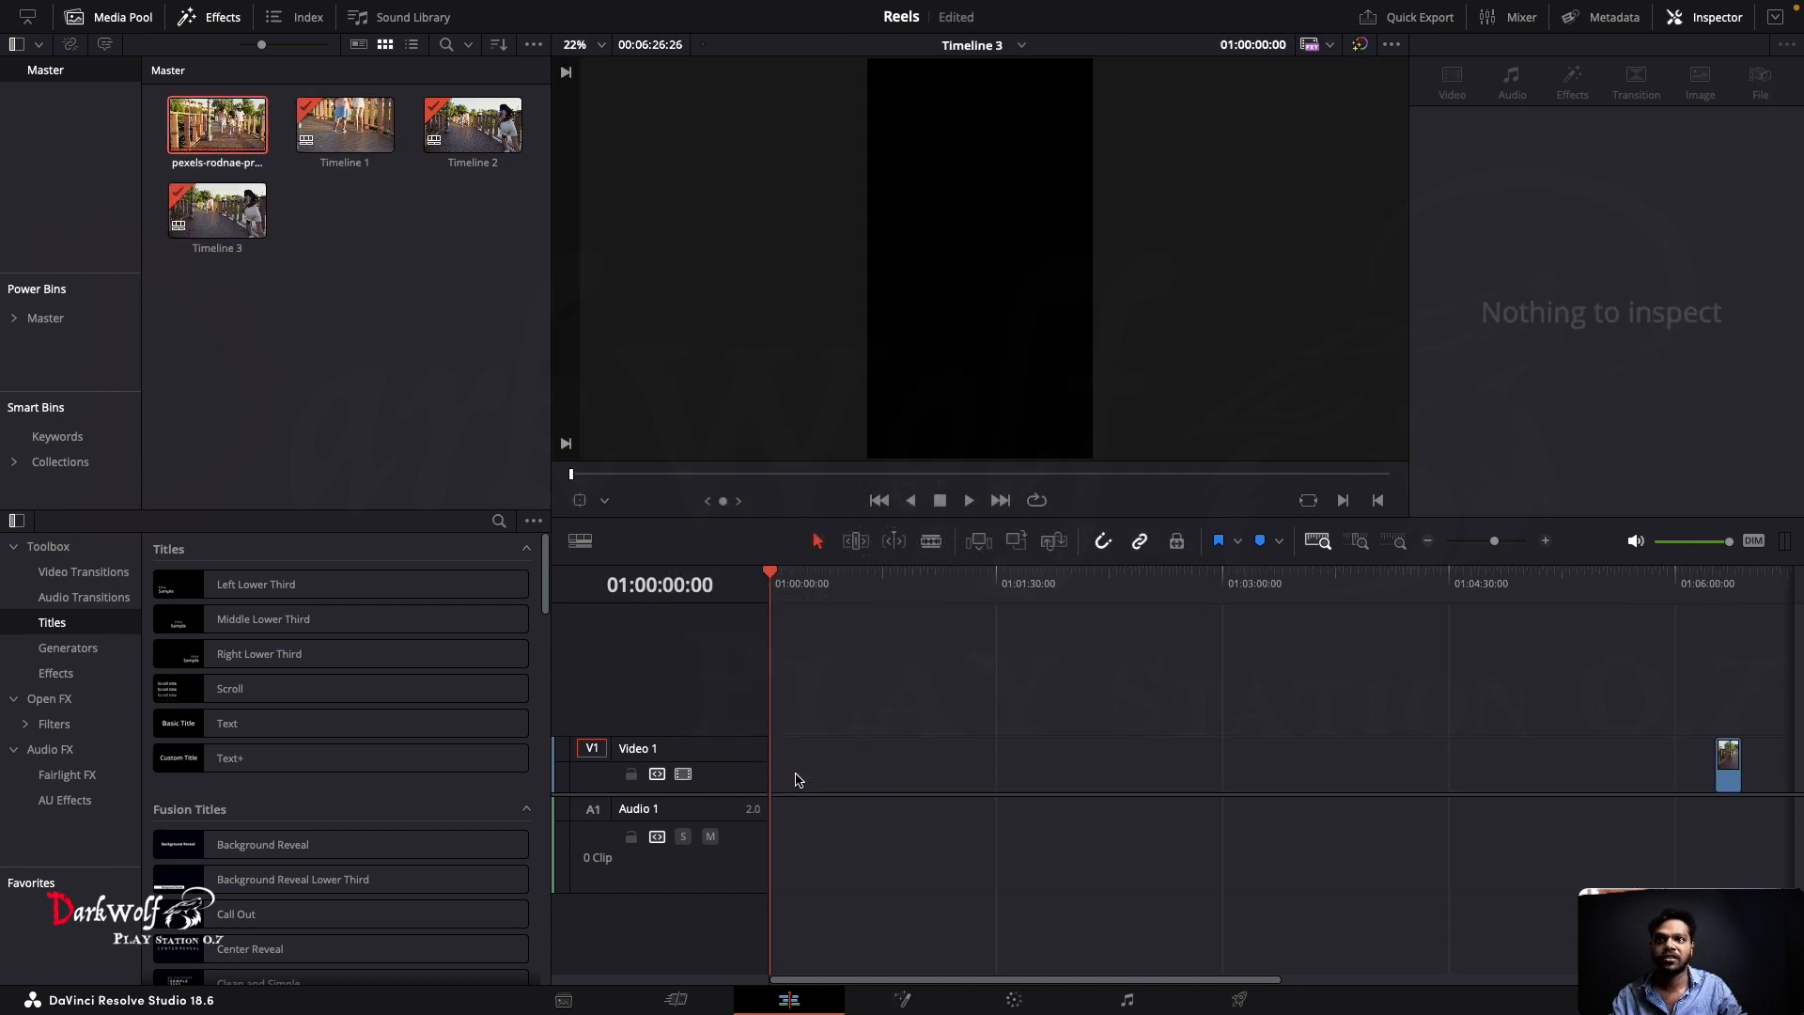
{"action": "left_click_drag", "start_coordinate": [1729, 766], "coordinate": [775, 763]}
{"action": "key", "text": "shift+z"}
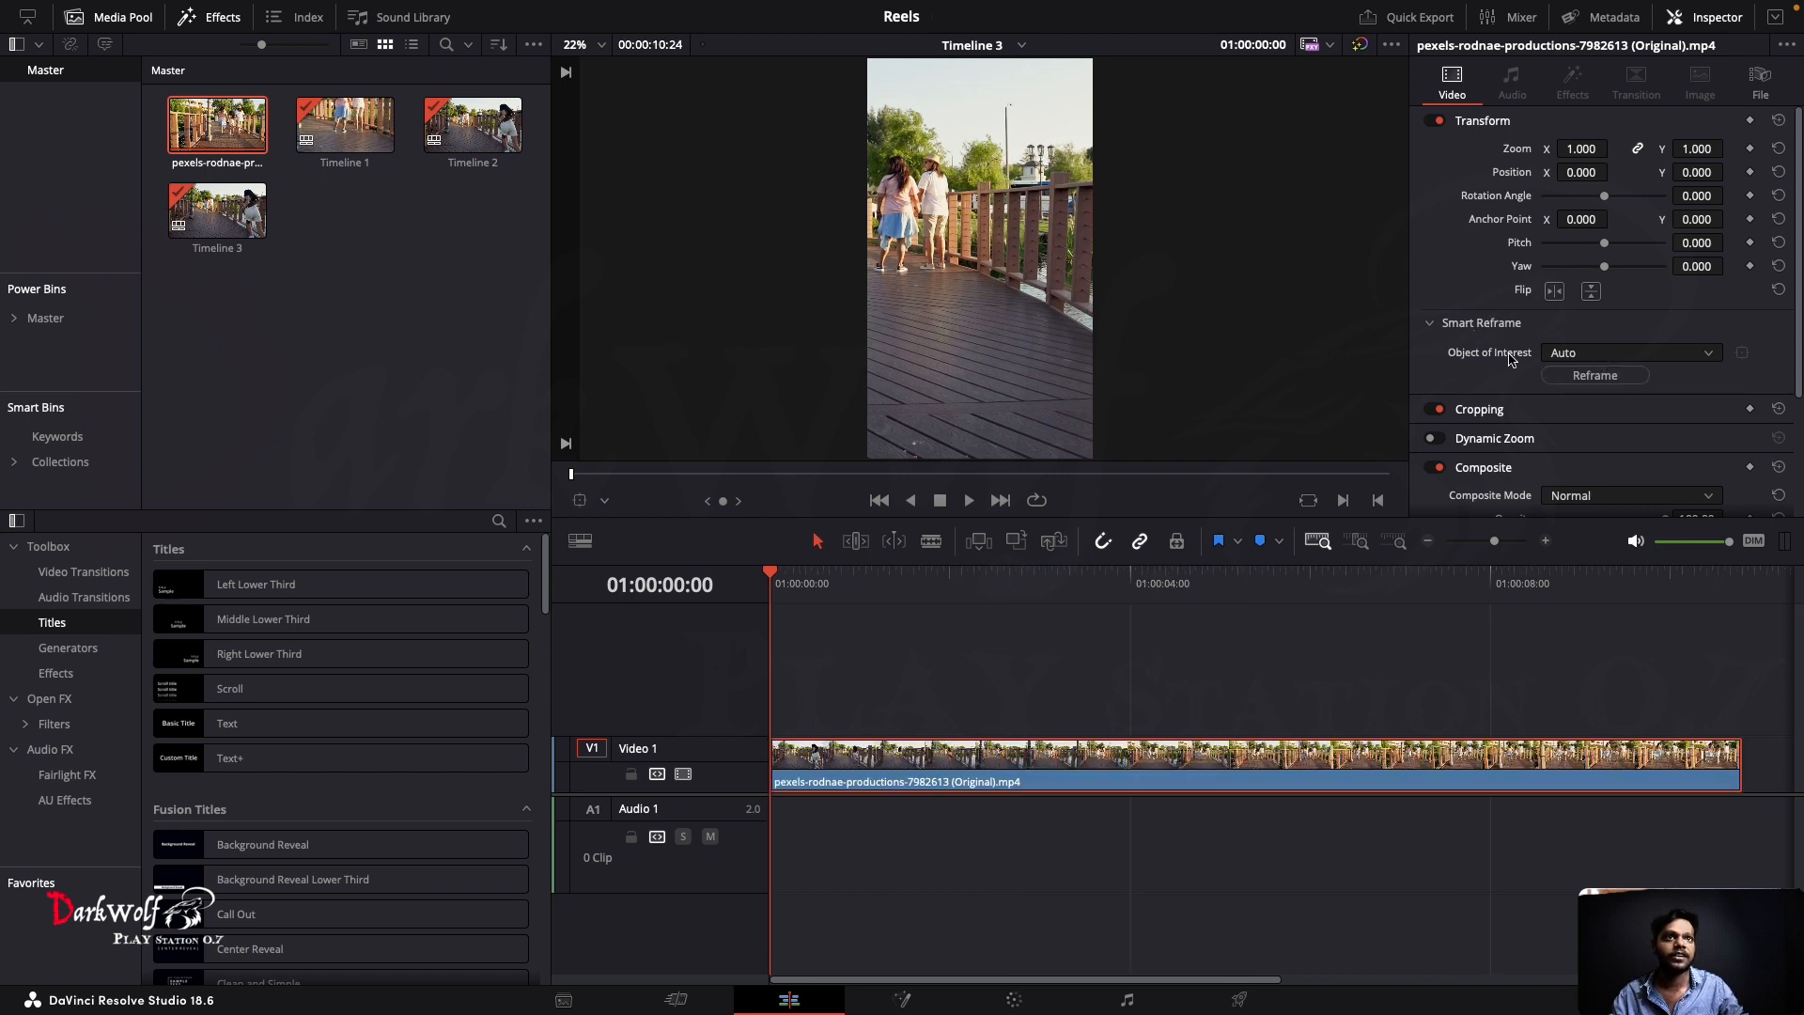
Step: Set the clip's Smart Reframe object of interest to Reference Point and advance the playhead to 01:00:01:02
{"action": "left_click", "coordinate": [1598, 356]}
{"action": "left_click", "coordinate": [1602, 397]}
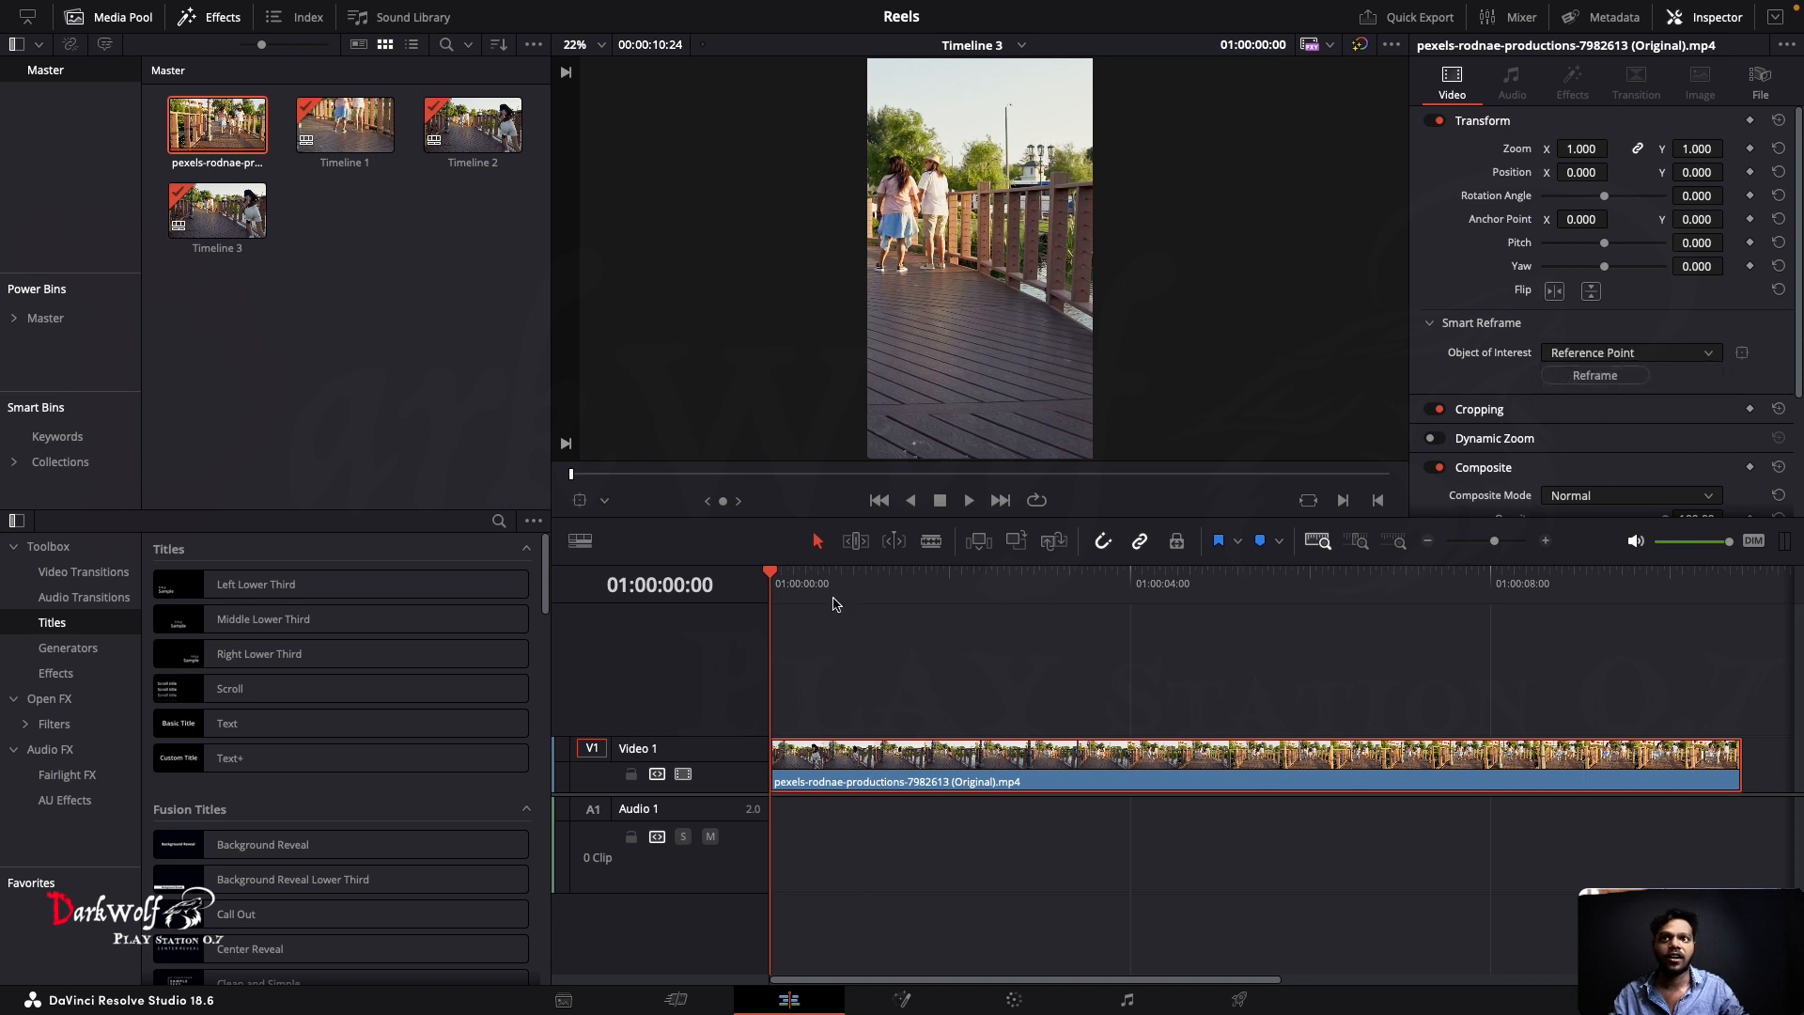
{"action": "key", "text": "space"}
{"action": "key", "text": "space"}
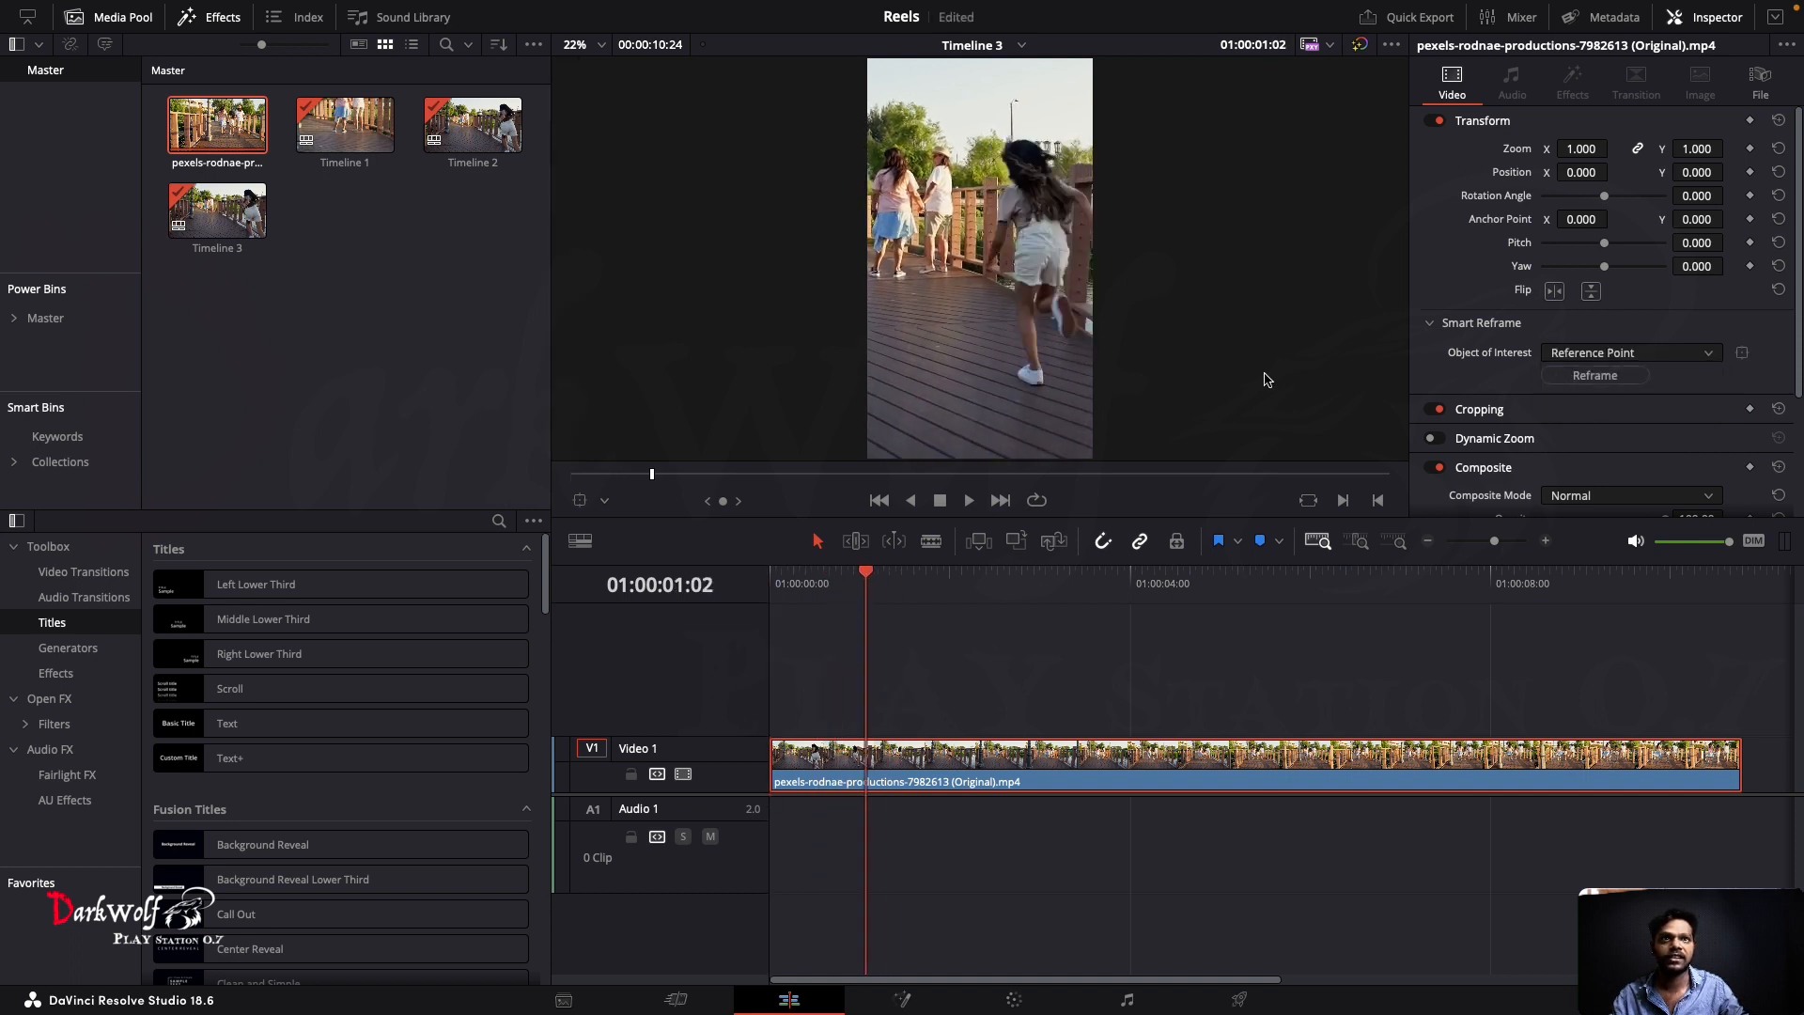
Step: Display the reference point box, enlarge it around the running girl, and reframe the uncut clip
{"action": "left_click", "coordinate": [1743, 352]}
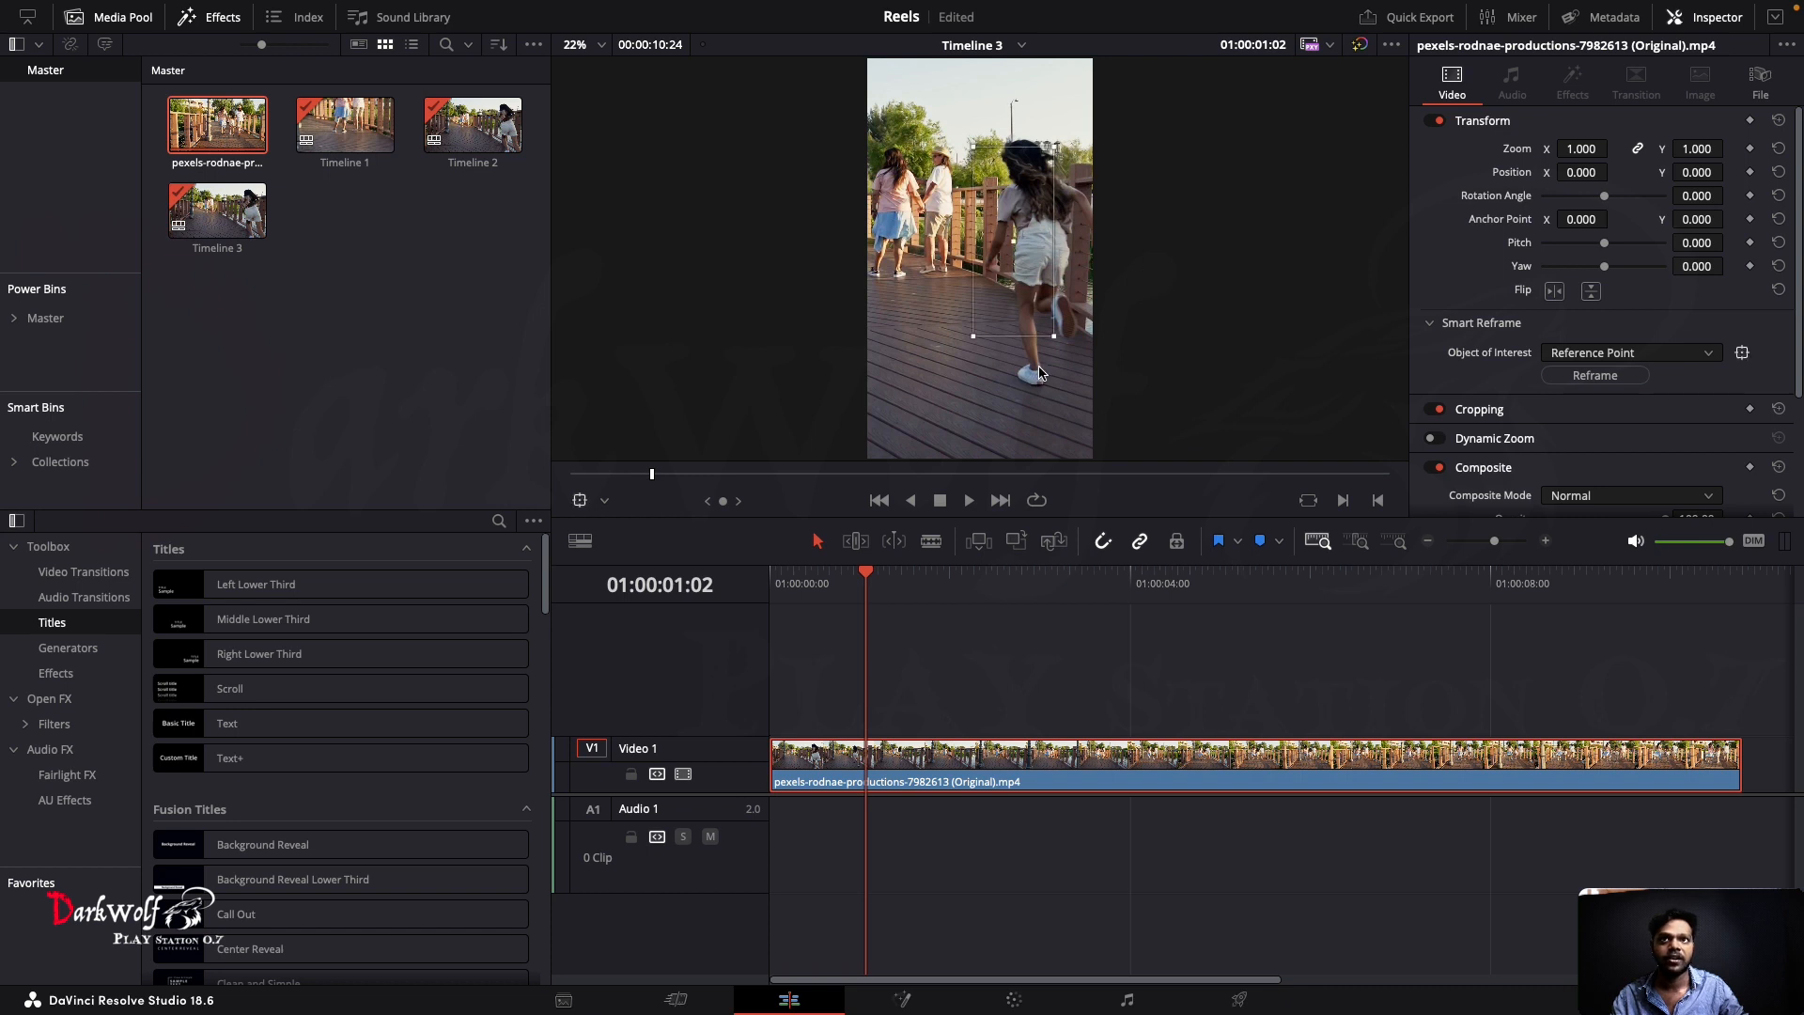
{"action": "mouse_move", "coordinate": [1053, 337]}
{"action": "left_mouse_down"}
{"action": "mouse_move", "coordinate": [1074, 398]}
{"action": "mouse_move", "coordinate": [1072, 336]}
{"action": "left_mouse_up"}
{"action": "left_click", "coordinate": [1572, 376]}
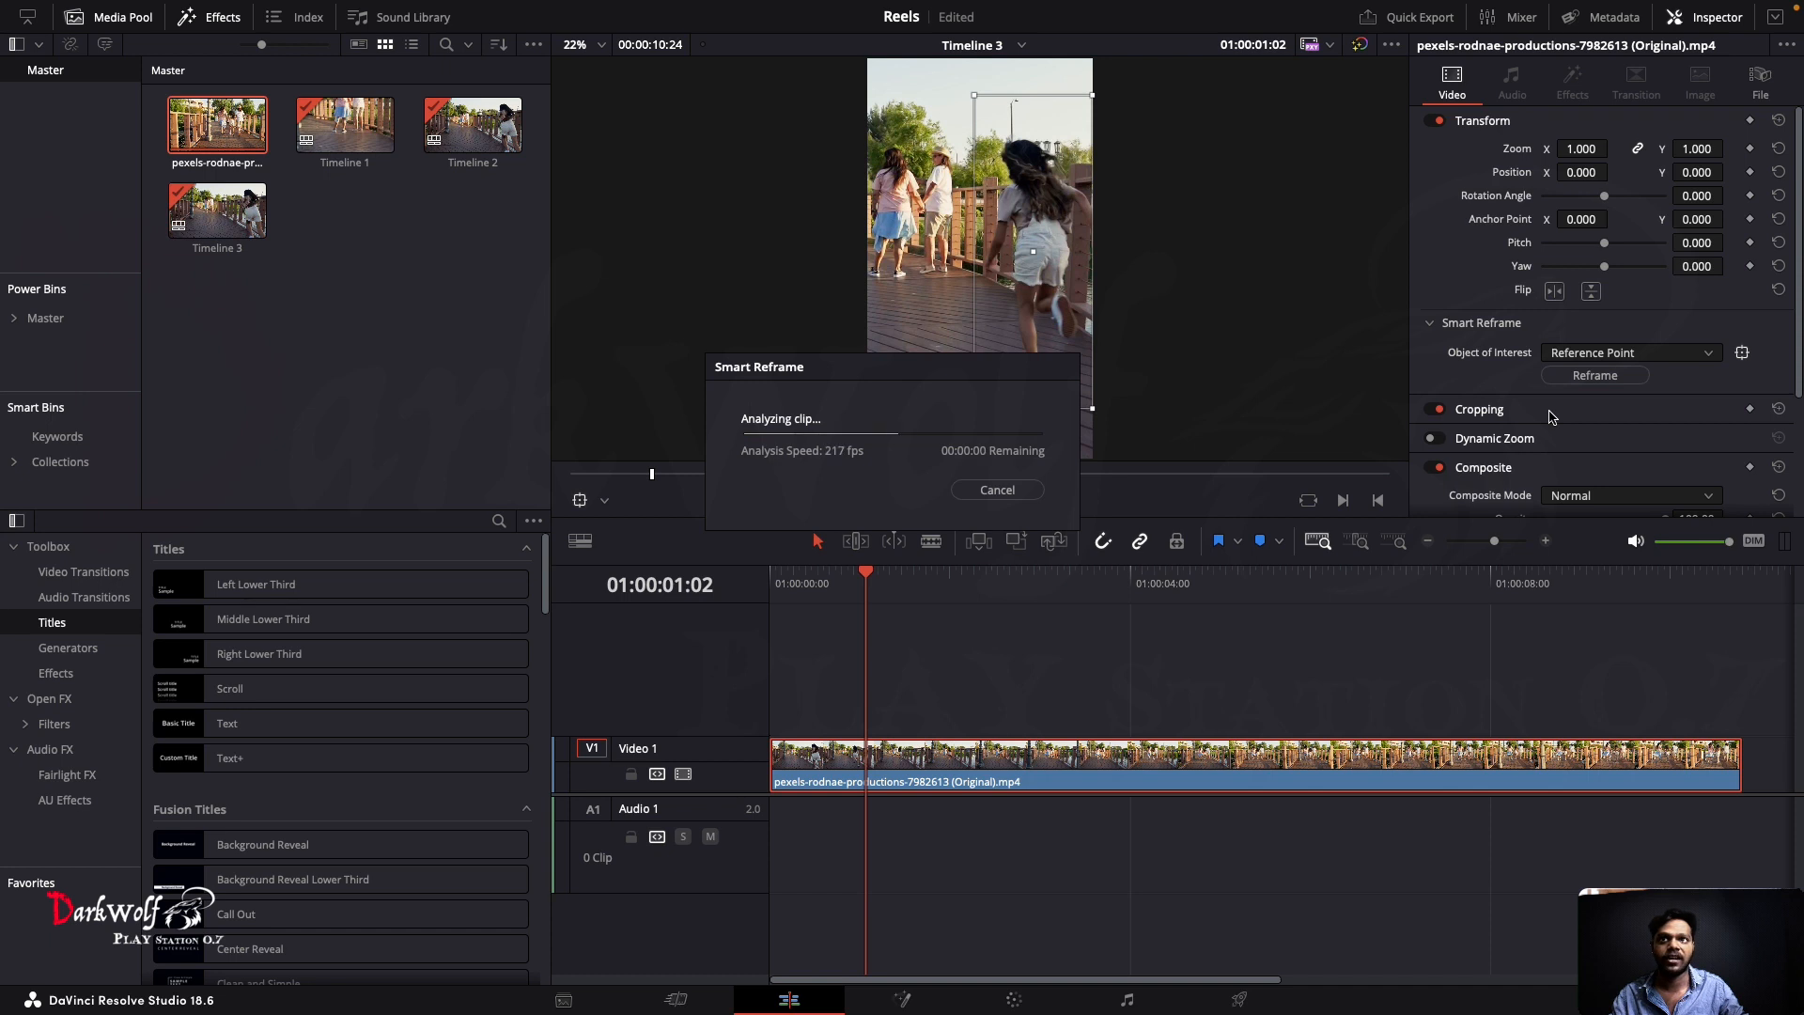
Step: Play the reframed clip from the start, stop at 01:00:02:22, and save the project
{"action": "key", "text": "Home"}
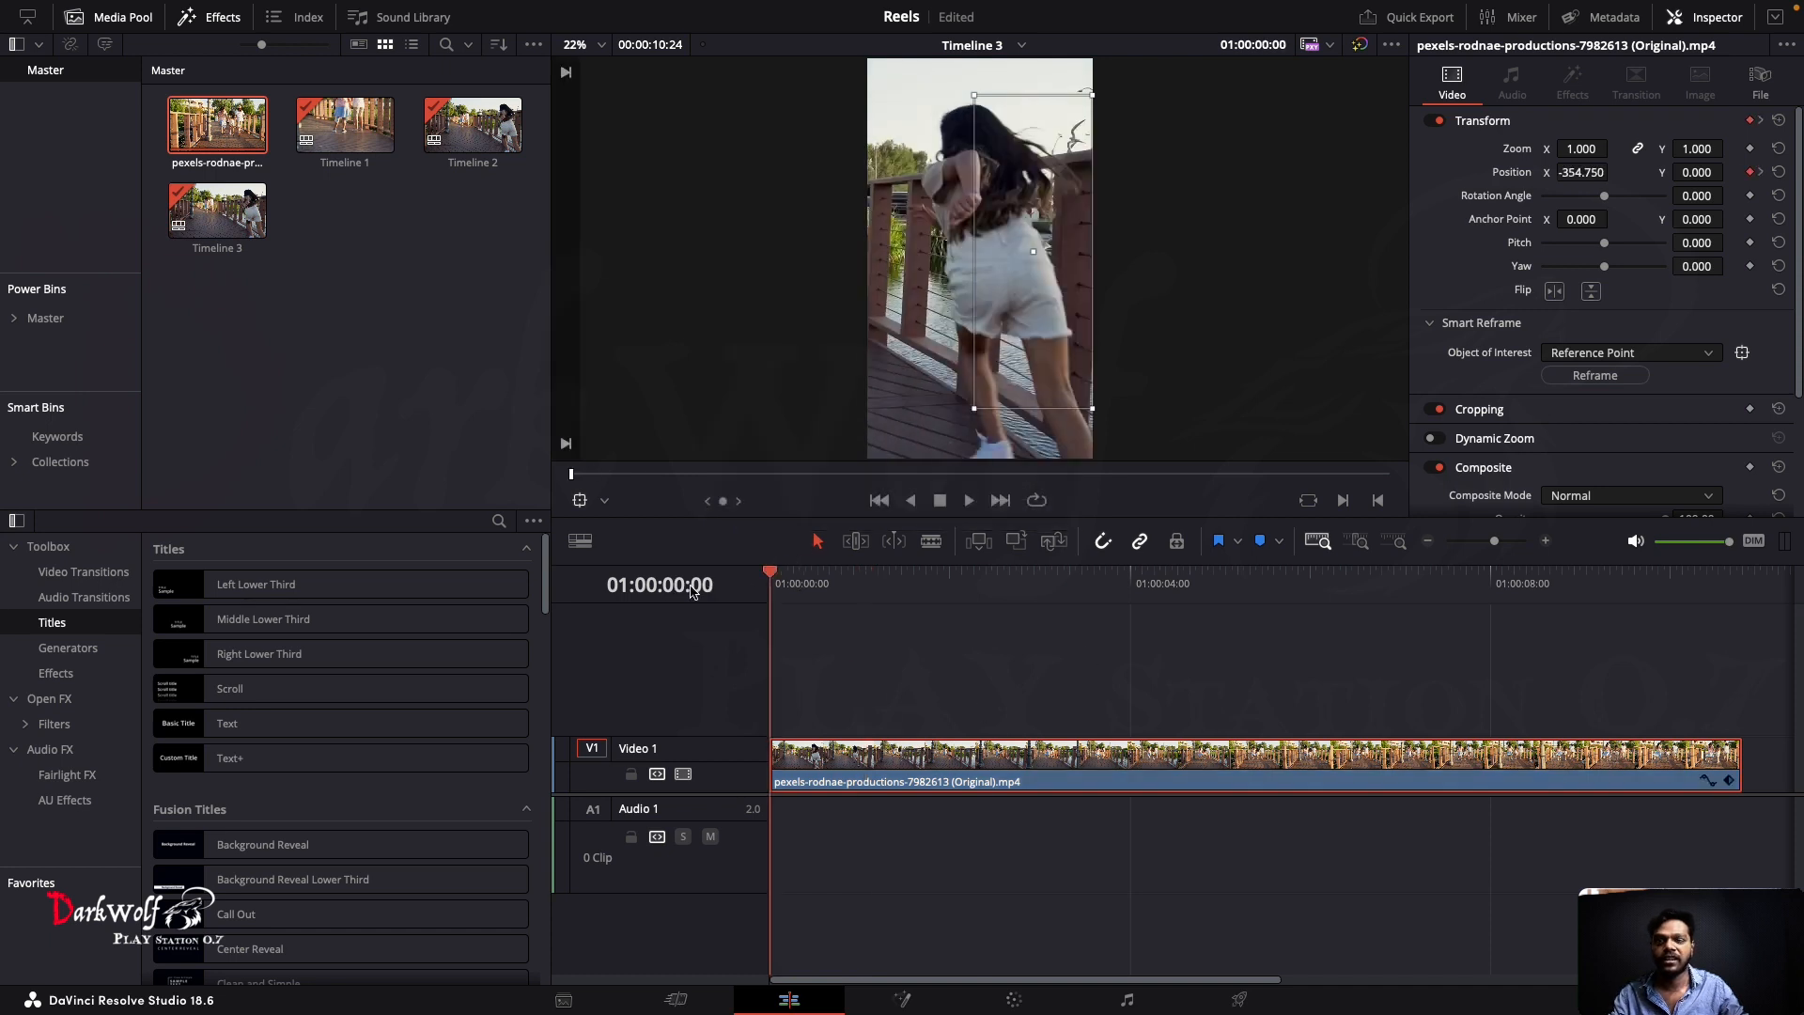
{"action": "key", "text": "space"}
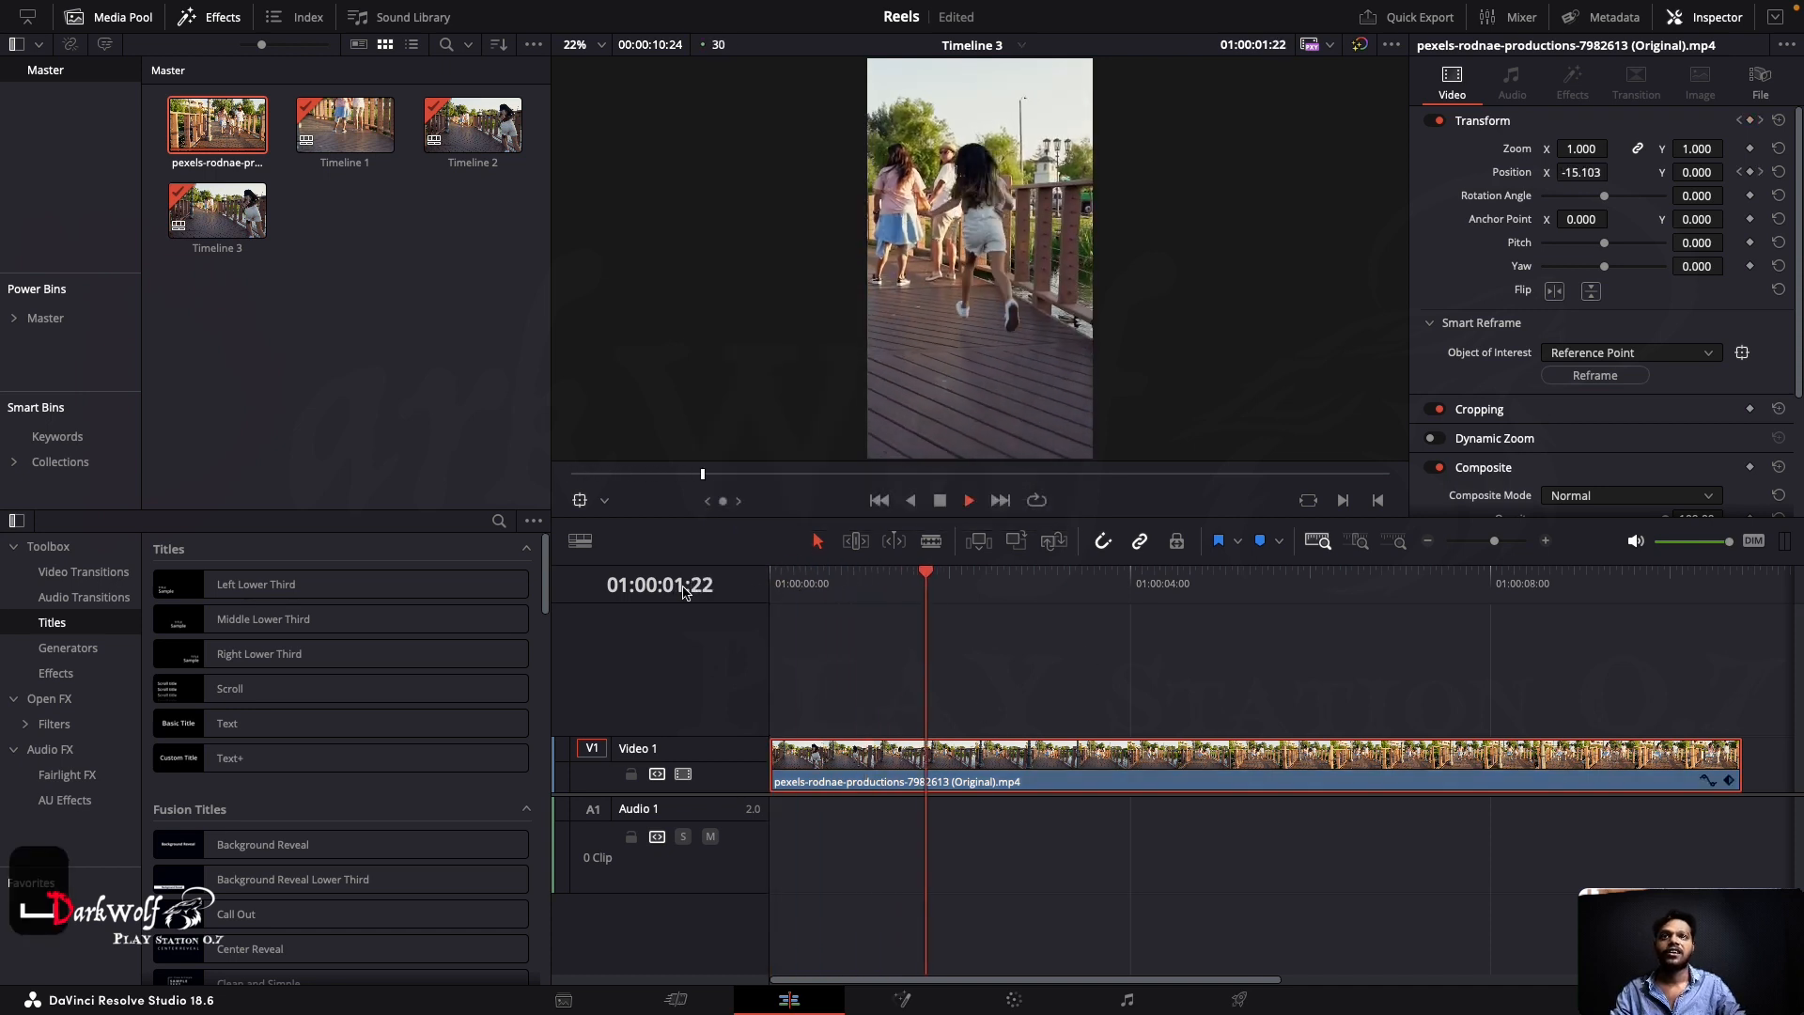
{"action": "key", "text": "space"}
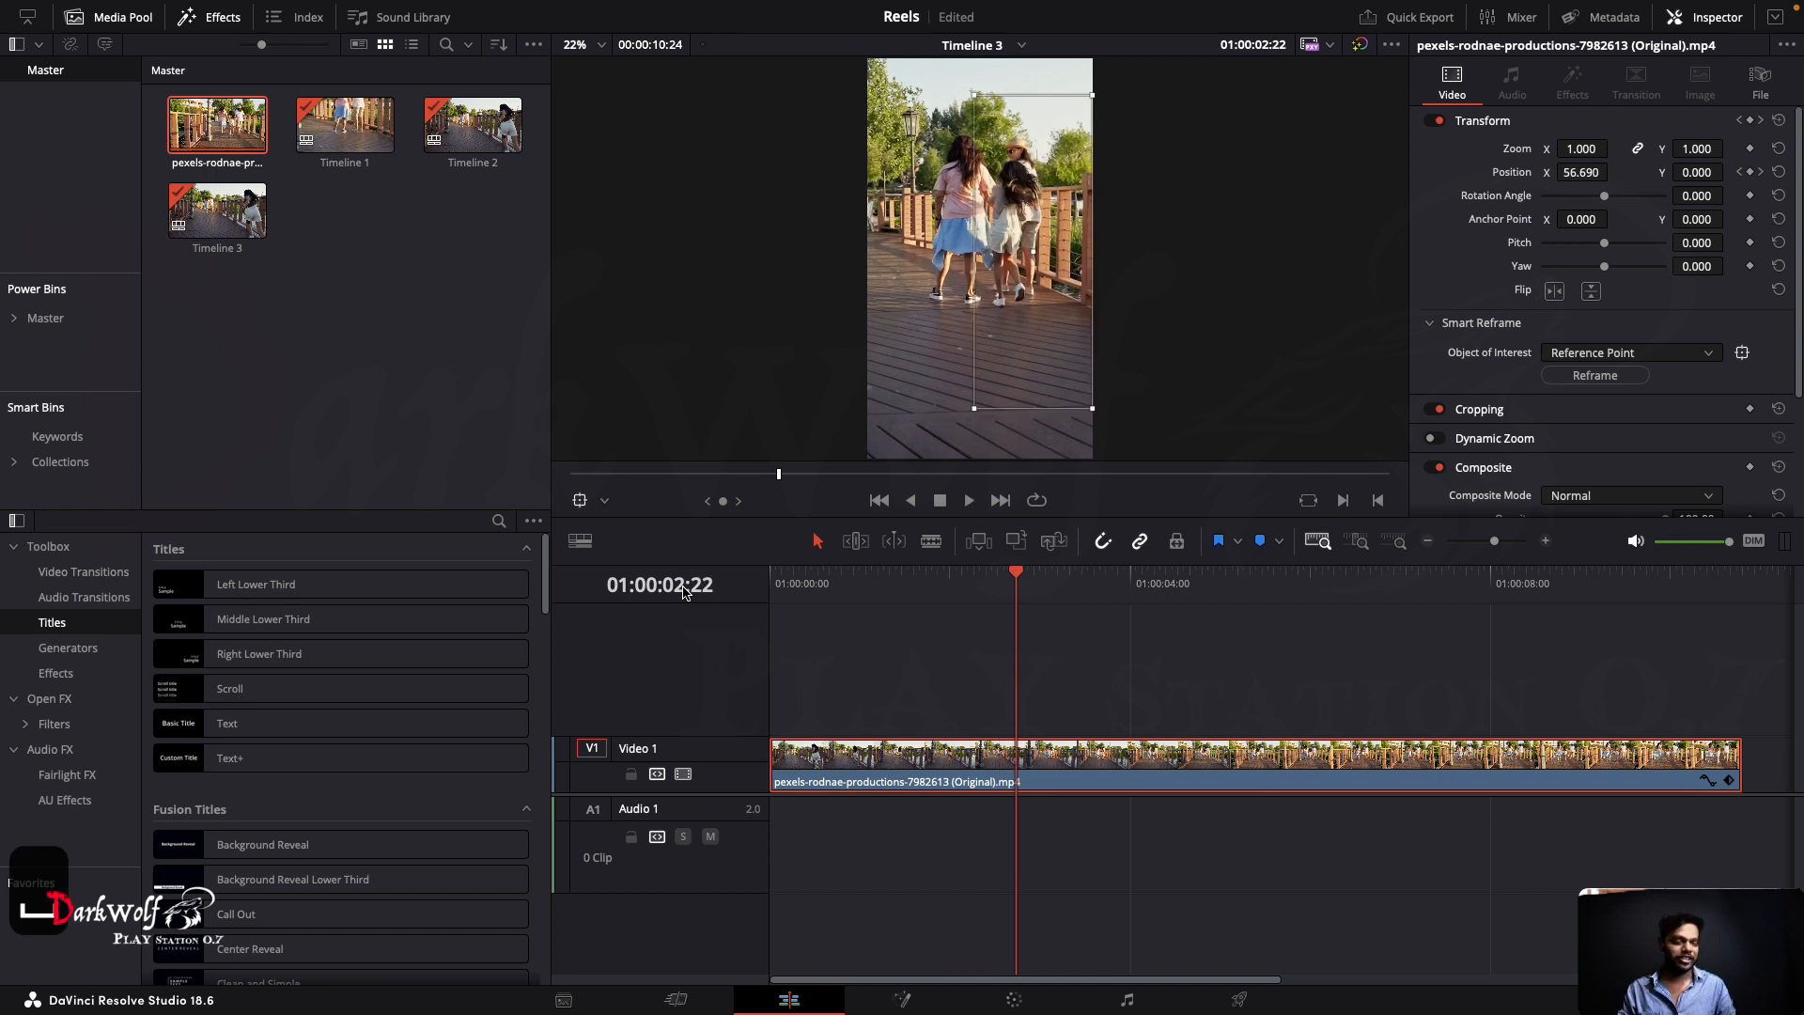
{"action": "key", "text": "ctrl+s"}
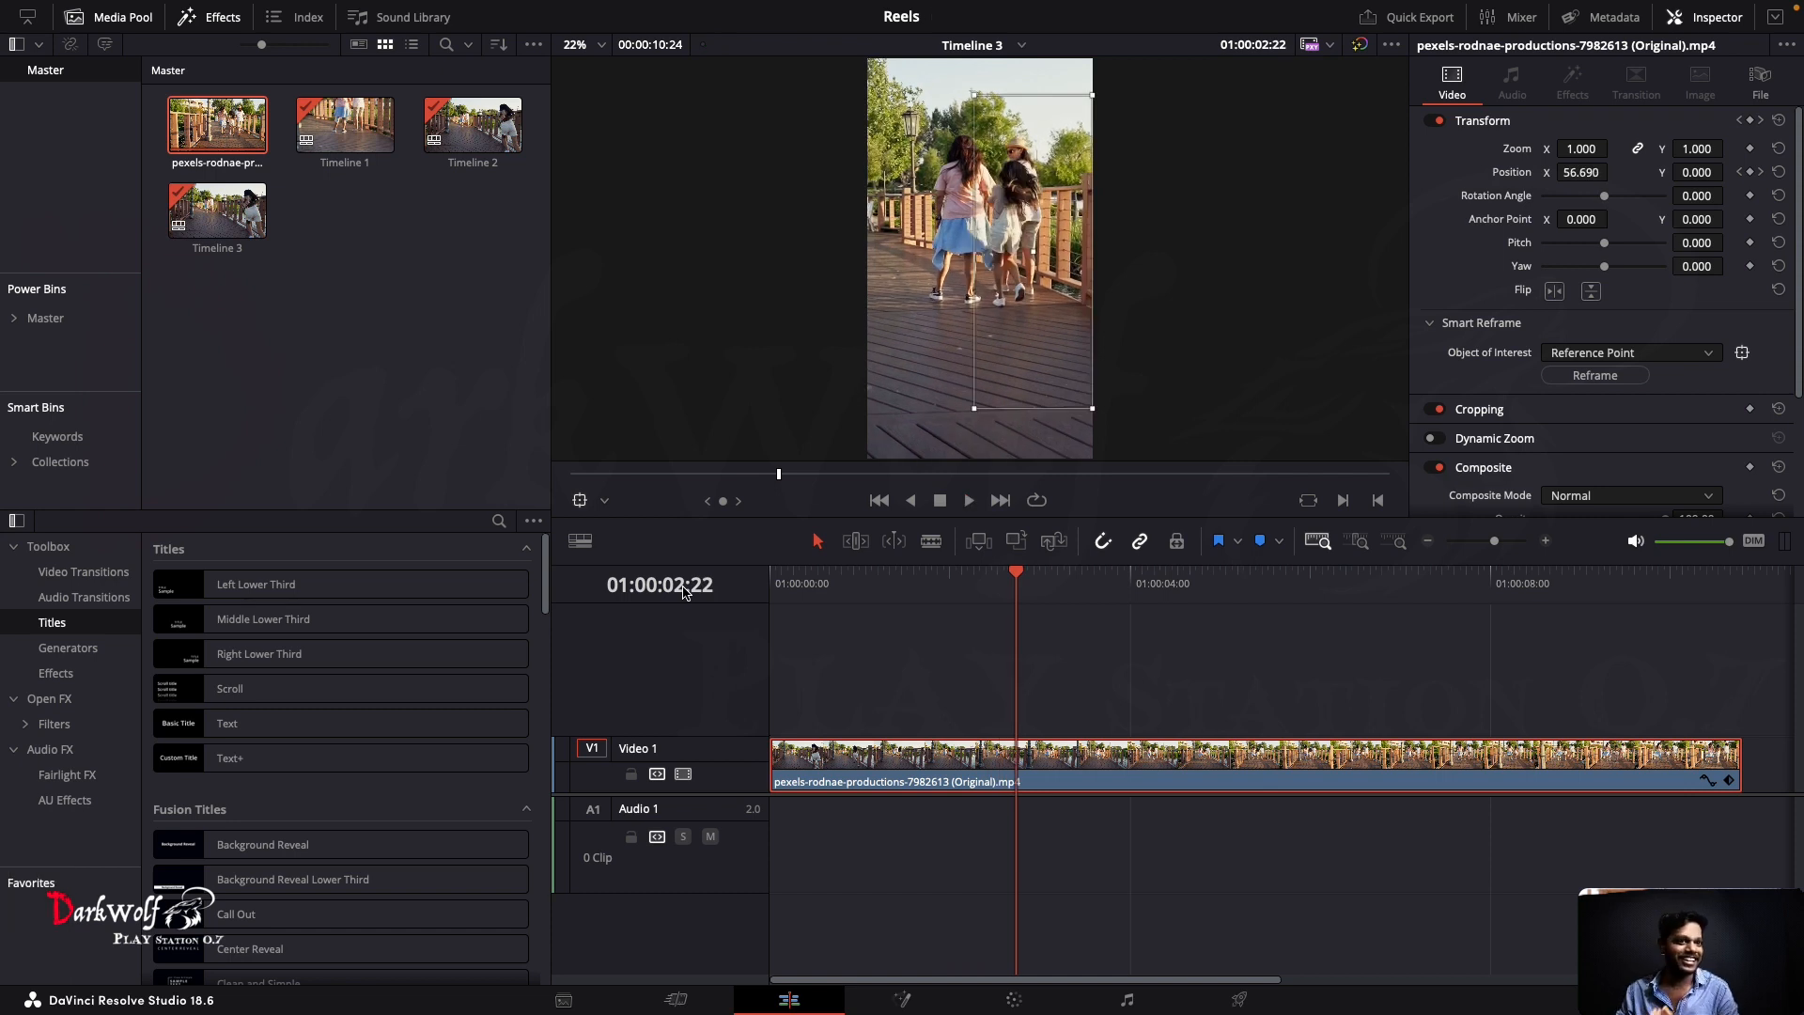